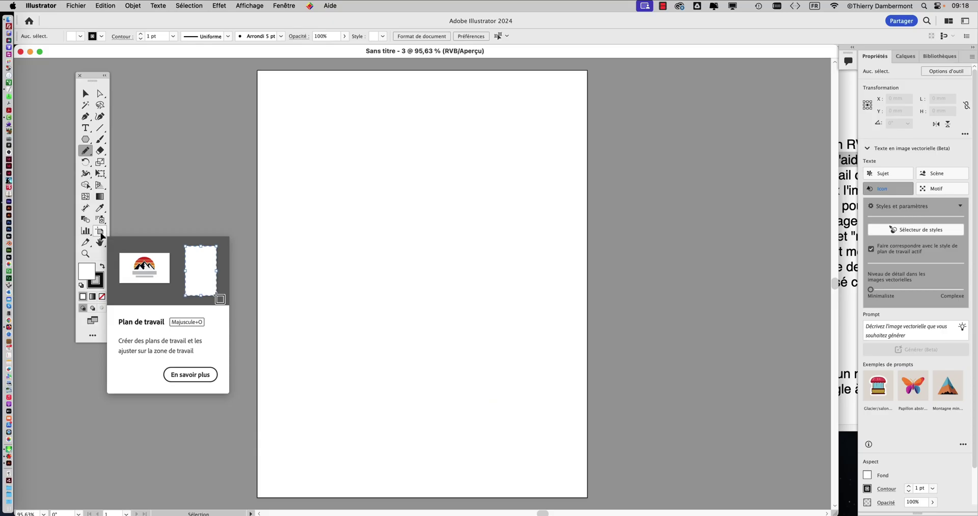
# Switch to the TextEdit procedure notes and read the "second lion - 01" passage about keeping a front-view lion image in sight
pyautogui.click(849, 153)
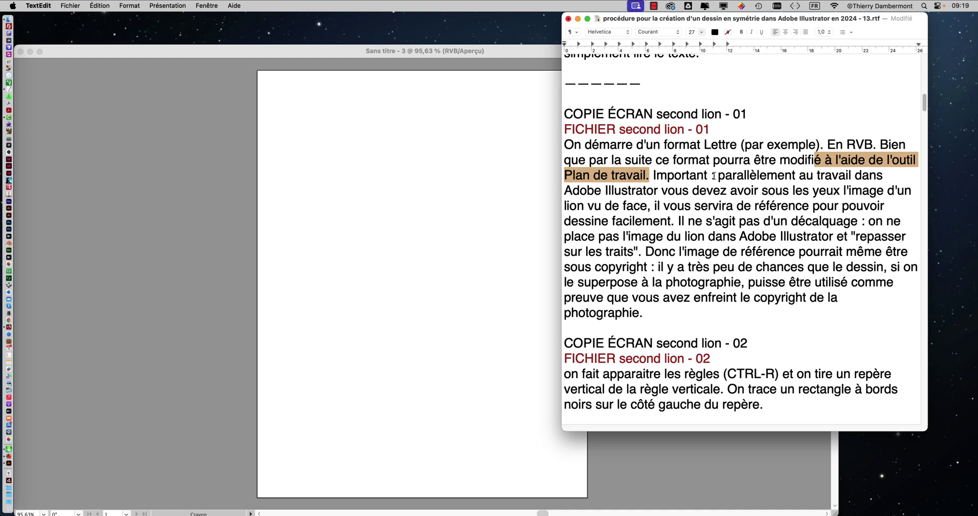
pyautogui.moveTo(717, 175); pyautogui.dragTo(699, 188)
pyautogui.click(761, 191)
pyautogui.moveTo(775, 191); pyautogui.dragTo(649, 206)
pyautogui.click(656, 206)
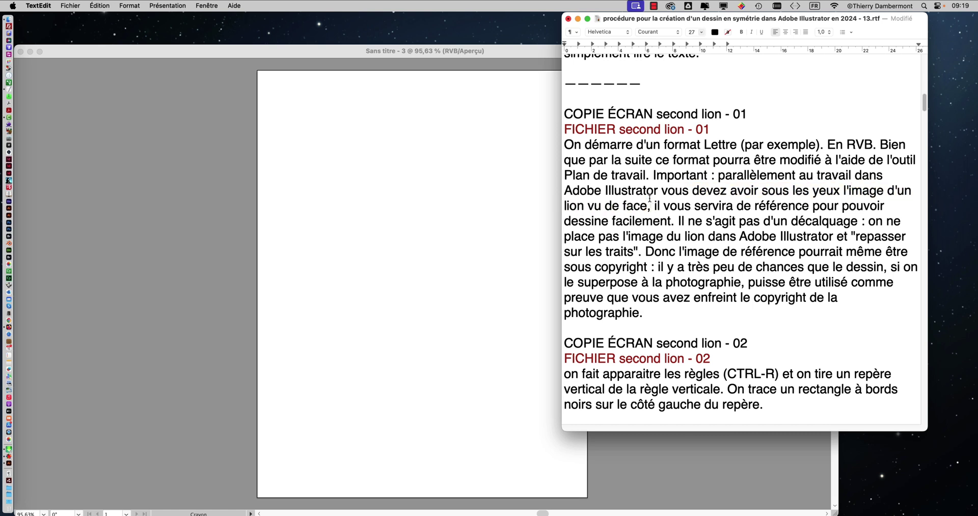
pyautogui.moveTo(718, 177); pyautogui.dragTo(646, 201)
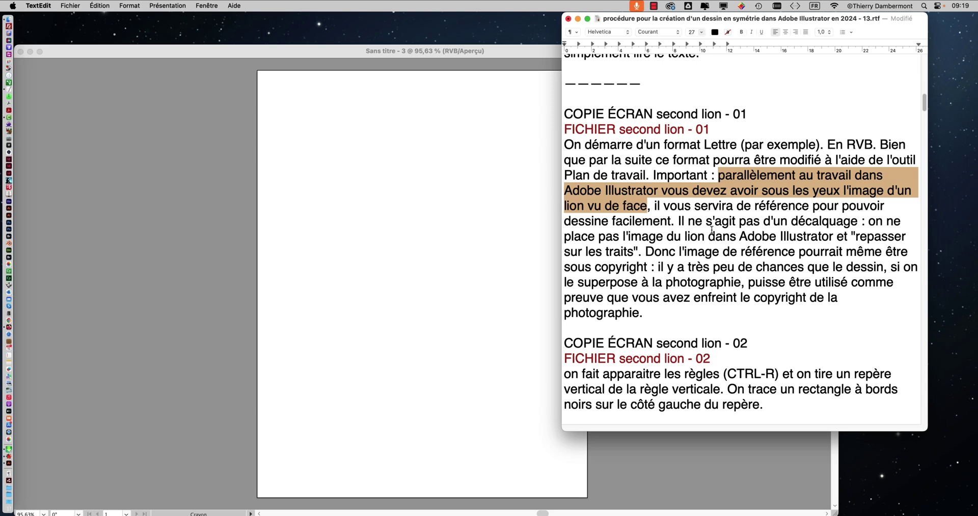
# Correct "dessine" to "dessiner" in the sentence about the lion image serving as a reference
pyautogui.moveTo(661, 206); pyautogui.dragTo(870, 206)
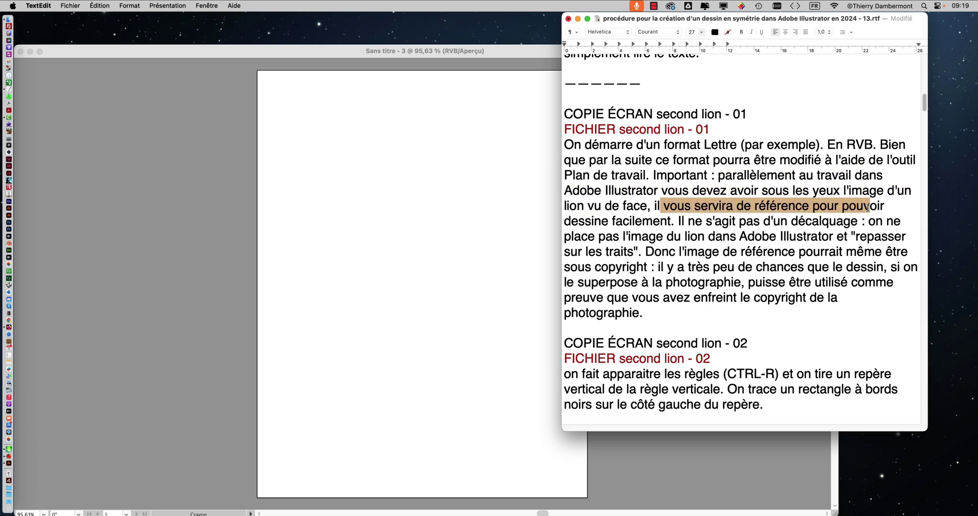
pyautogui.click(608, 221)
pyautogui.write('r')
# Read the rest of the "second lion - 01" notes about not tracing the photograph and respecting its copyright
pyautogui.moveTo(692, 221); pyautogui.dragTo(892, 236)
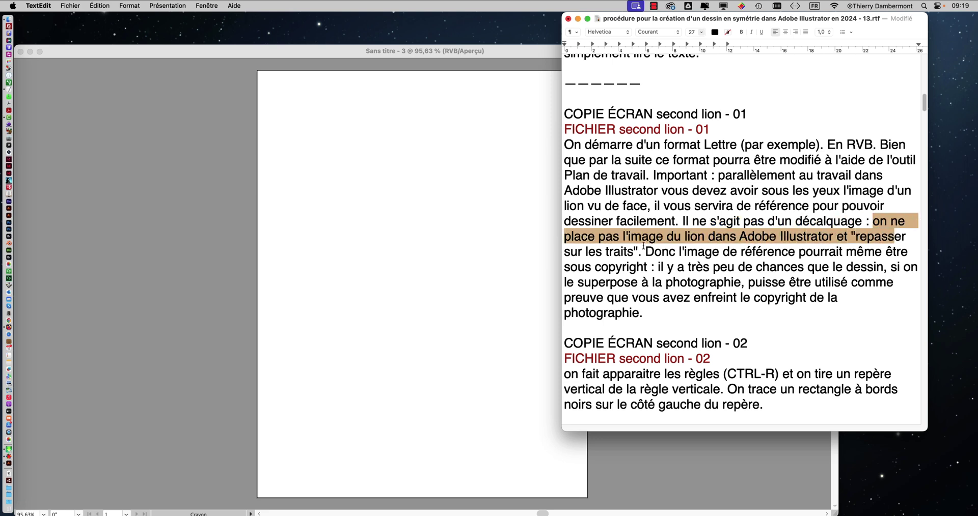
pyautogui.moveTo(588, 251); pyautogui.dragTo(636, 251)
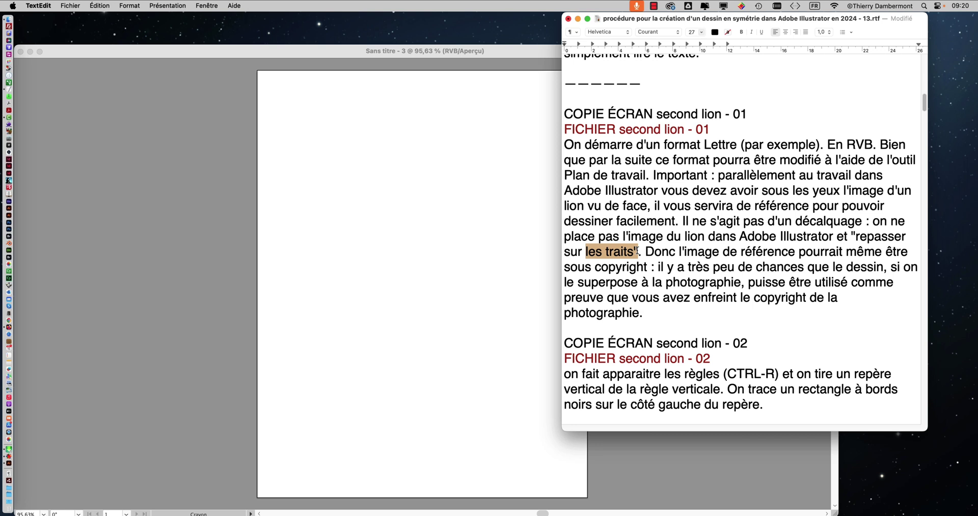
pyautogui.moveTo(645, 251); pyautogui.dragTo(877, 267)
pyautogui.moveTo(599, 283); pyautogui.dragTo(760, 300)
pyautogui.moveTo(669, 298); pyautogui.dragTo(838, 298)
pyautogui.click(603, 313)
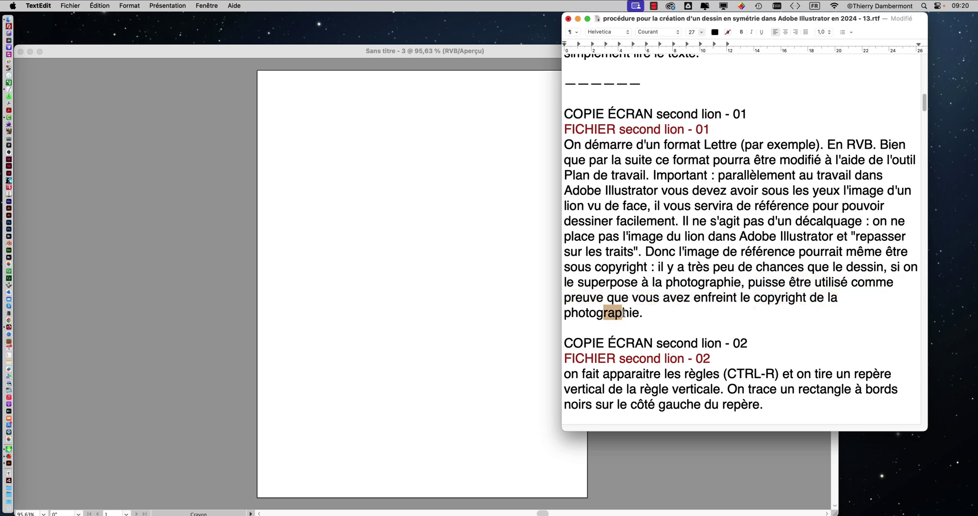
pyautogui.moveTo(638, 313); pyautogui.dragTo(578, 284)
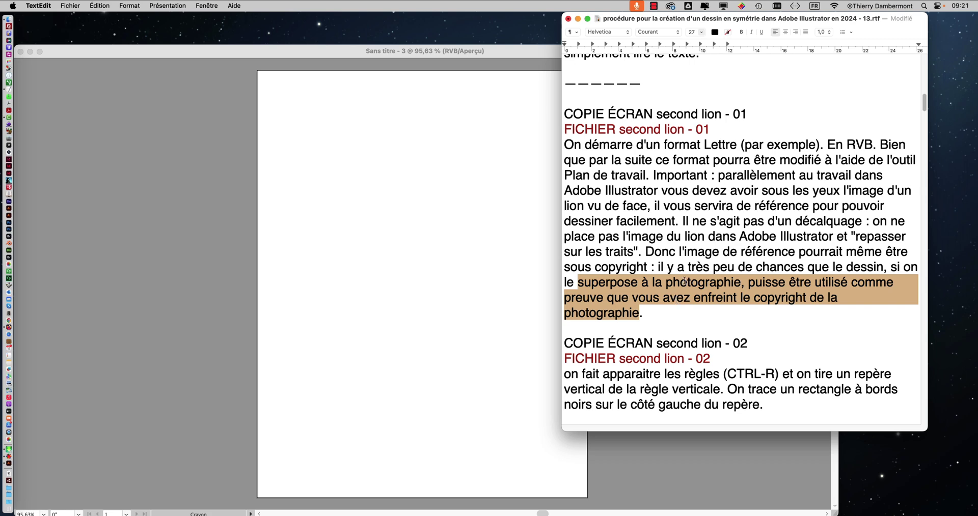
pyautogui.scroll(-1, 677, 296)
pyautogui.scroll(-5, 685, 282)
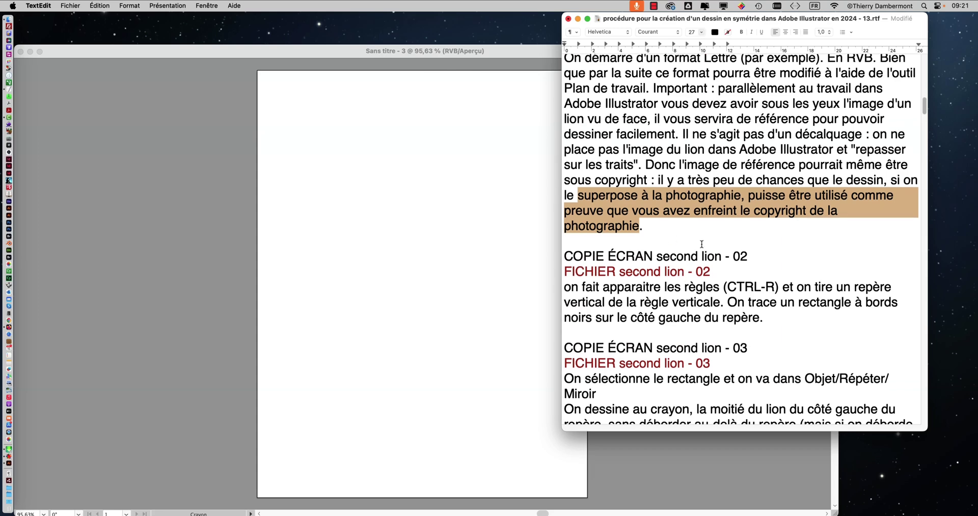
# Switch to Firefox, enlarge its window to fill the screen and open the Bing home page
pyautogui.click(382, 96)
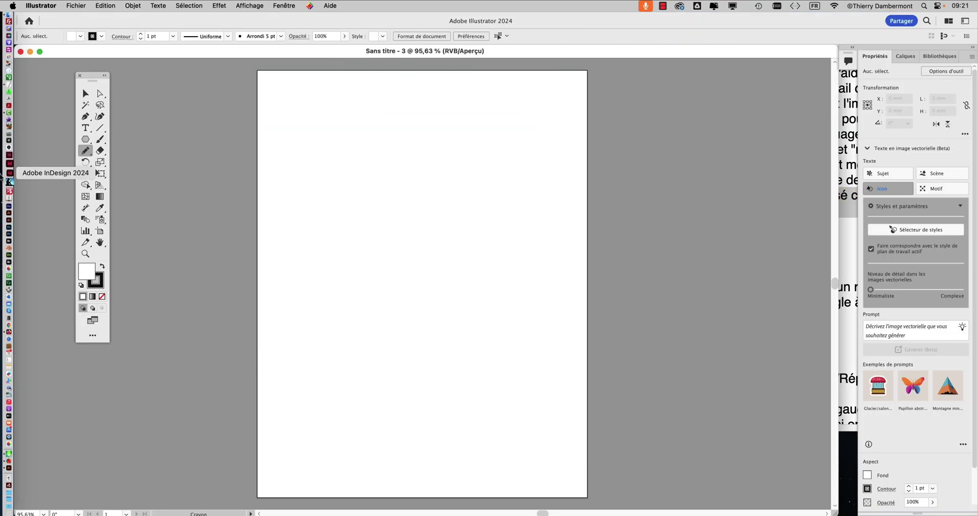
pyautogui.click(22, 329)
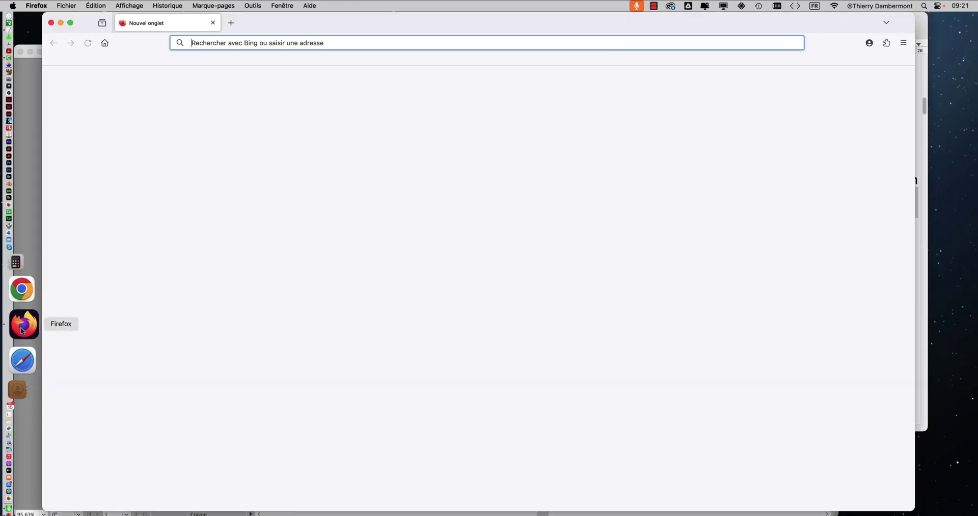
pyautogui.moveTo(251, 31); pyautogui.dragTo(218, 27)
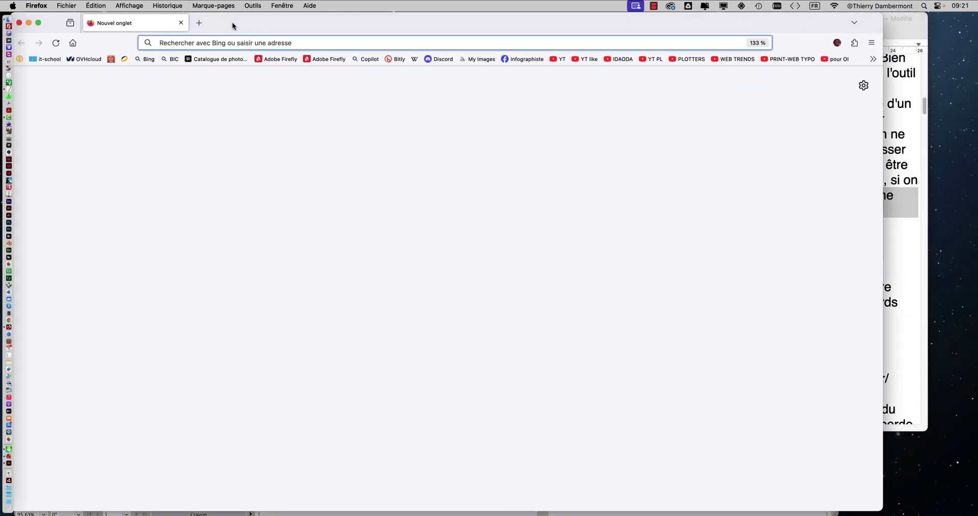
pyautogui.moveTo(882, 511); pyautogui.dragTo(977, 515)
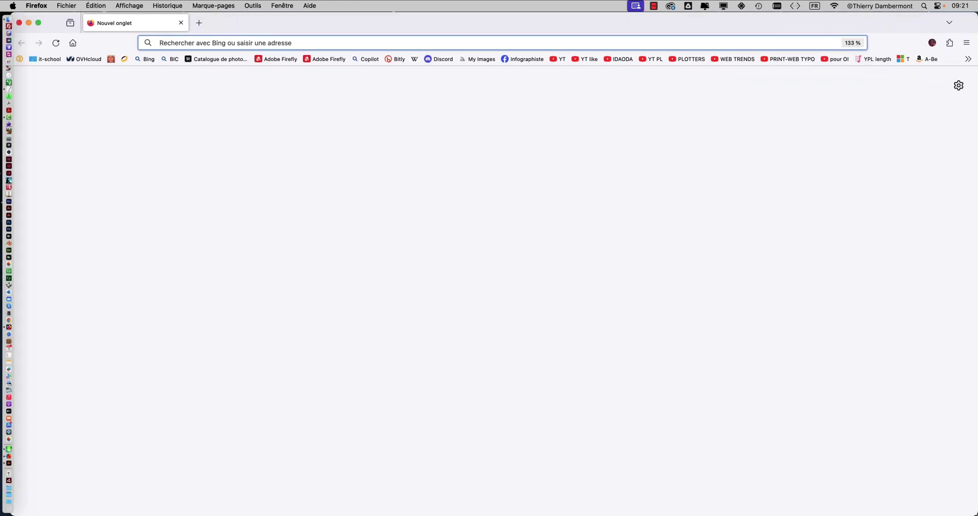
pyautogui.click(150, 60)
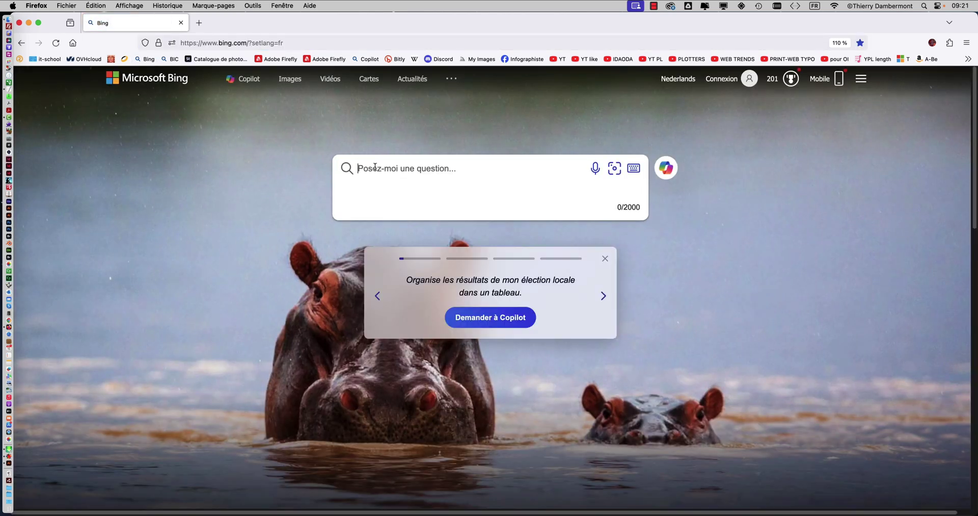
# Search Bing for "lion face view" and show the image results
pyautogui.click(375, 168)
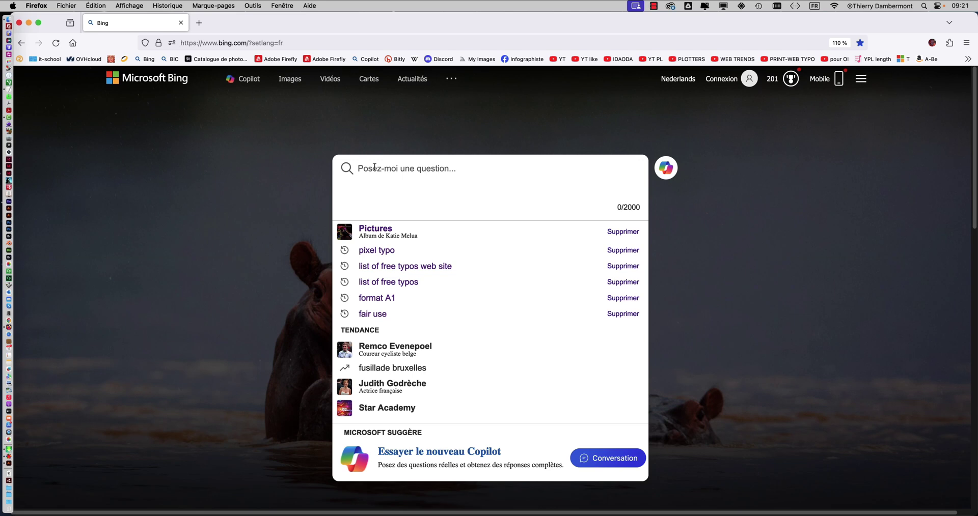
pyautogui.write('lion face vie')
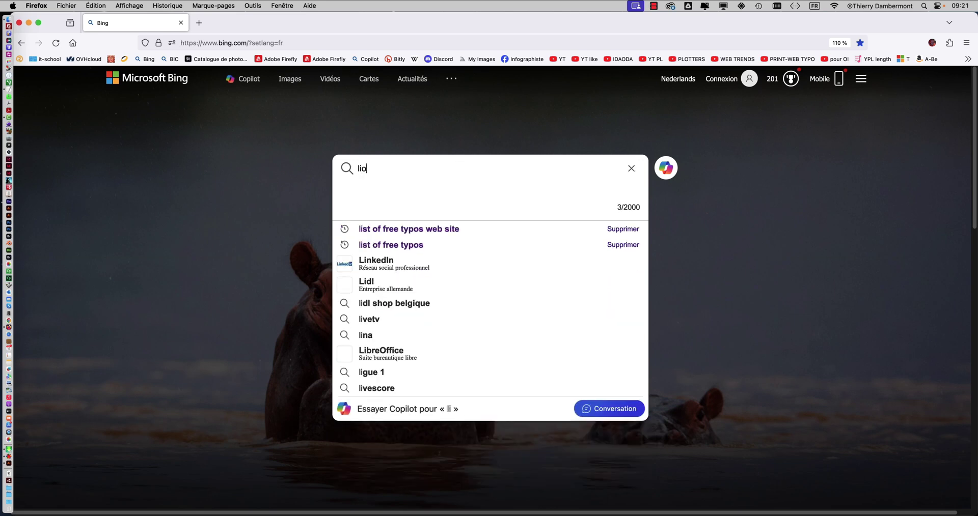
pyautogui.write('w')
pyautogui.press('Return')
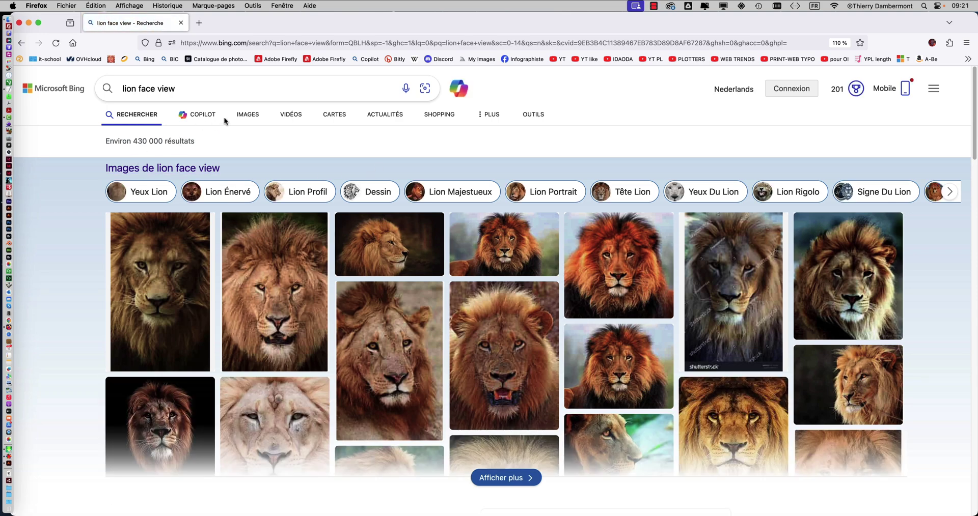
pyautogui.click(249, 115)
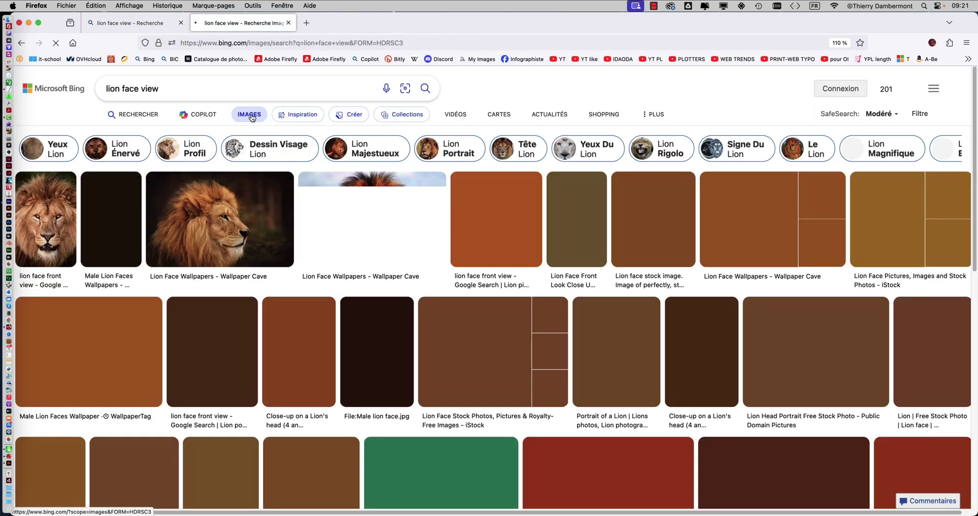
# Browse the lion images and restrict the results to the "Domaine public" licence
pyautogui.scroll(-5, 620, 214)
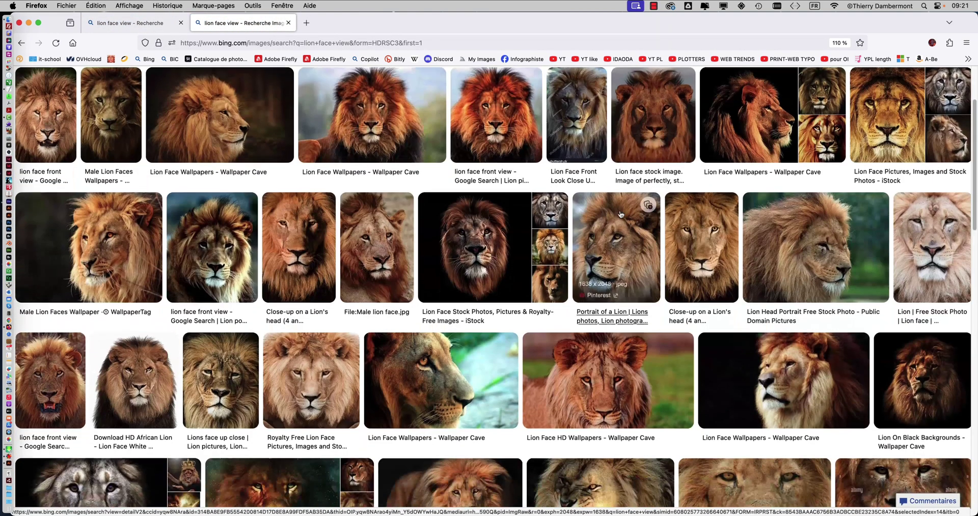
pyautogui.scroll(-4, 620, 214)
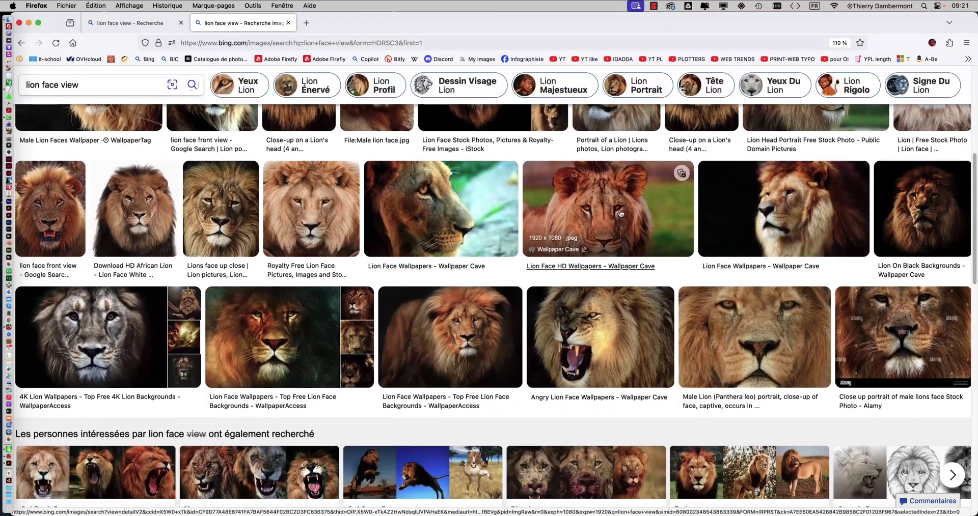
pyautogui.scroll(-2, 621, 213)
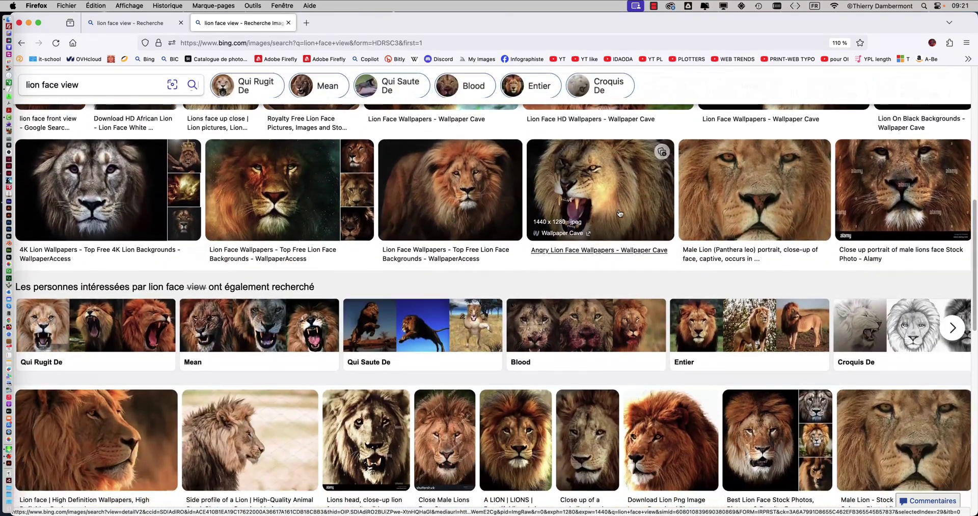
pyautogui.scroll(7, 619, 209)
pyautogui.scroll(4, 617, 209)
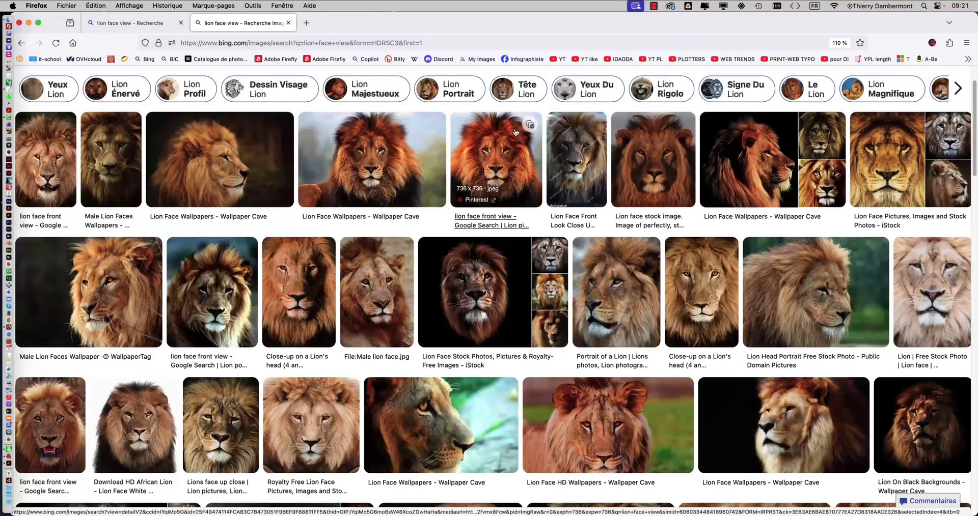
pyautogui.click(925, 118)
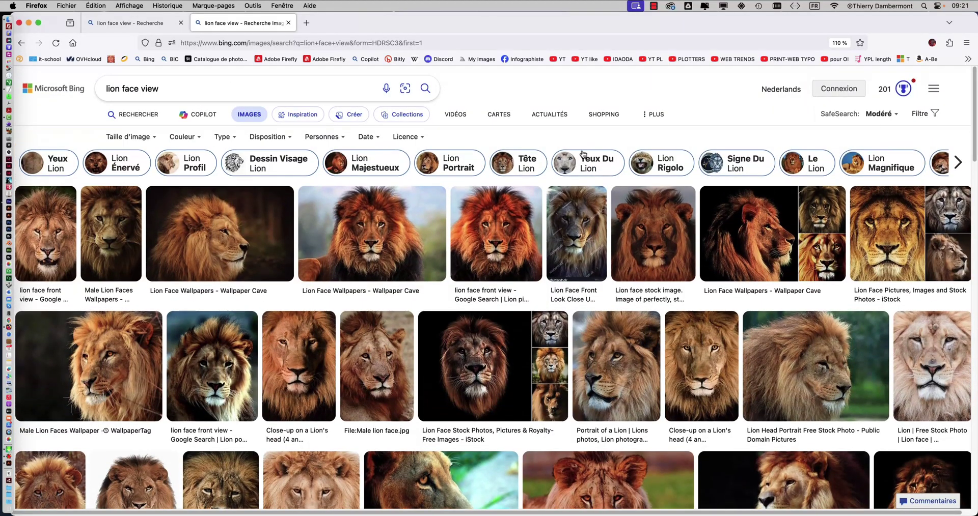
pyautogui.click(407, 142)
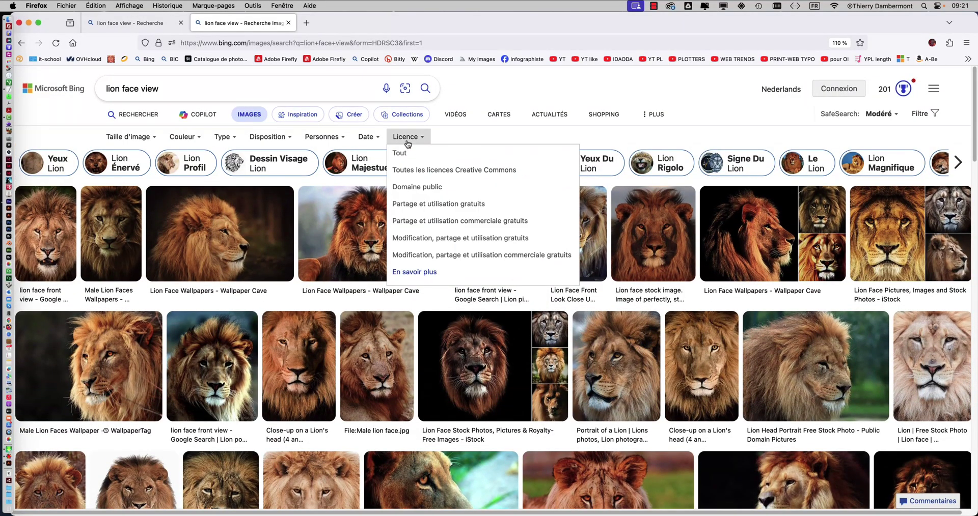
pyautogui.click(414, 186)
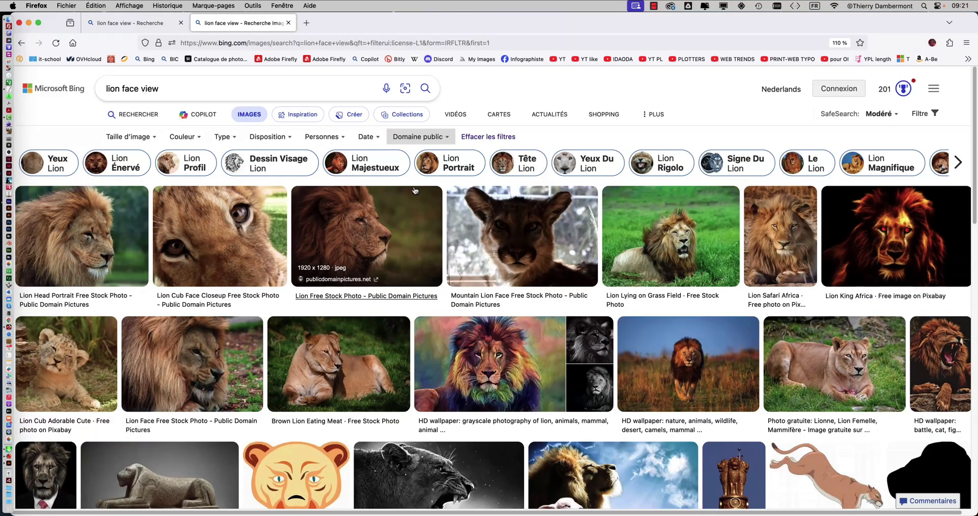
# Review the public-domain lion images and change the licence filter to "Toutes les licences Creative Commons"
pyautogui.scroll(-1, 514, 247)
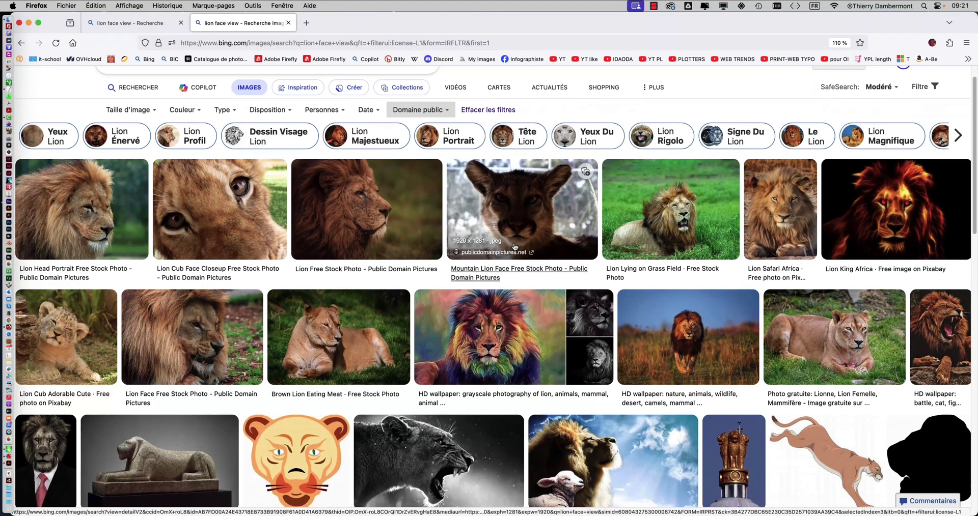
pyautogui.scroll(-1, 514, 247)
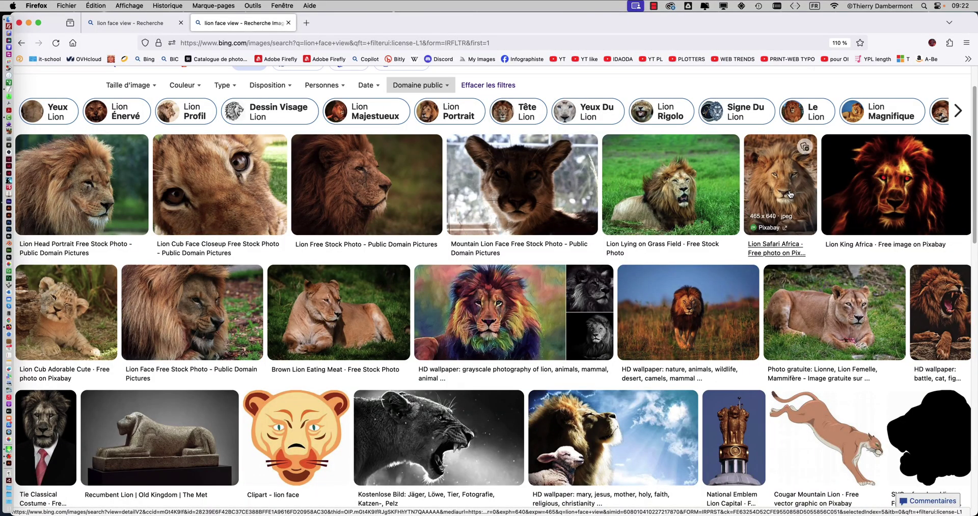
pyautogui.scroll(-1, 790, 194)
pyautogui.scroll(-2, 790, 194)
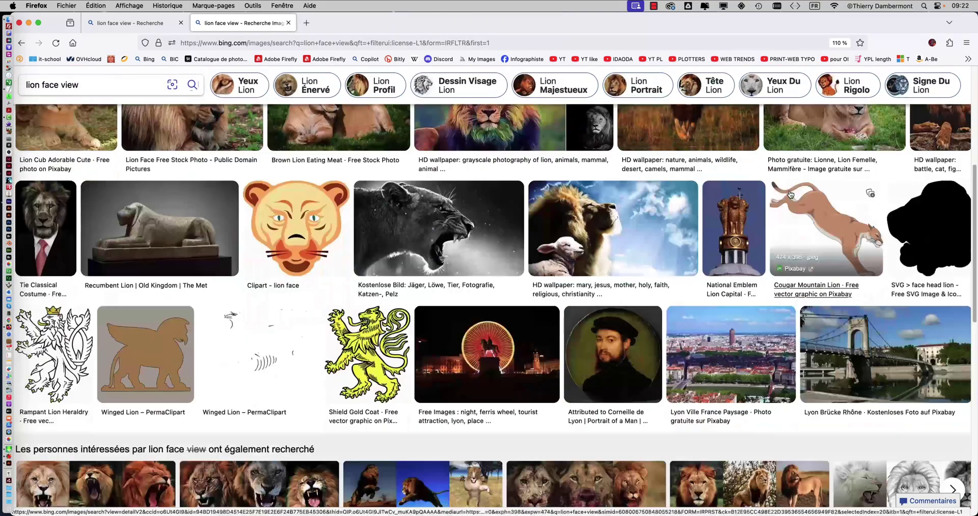
pyautogui.scroll(5, 611, 229)
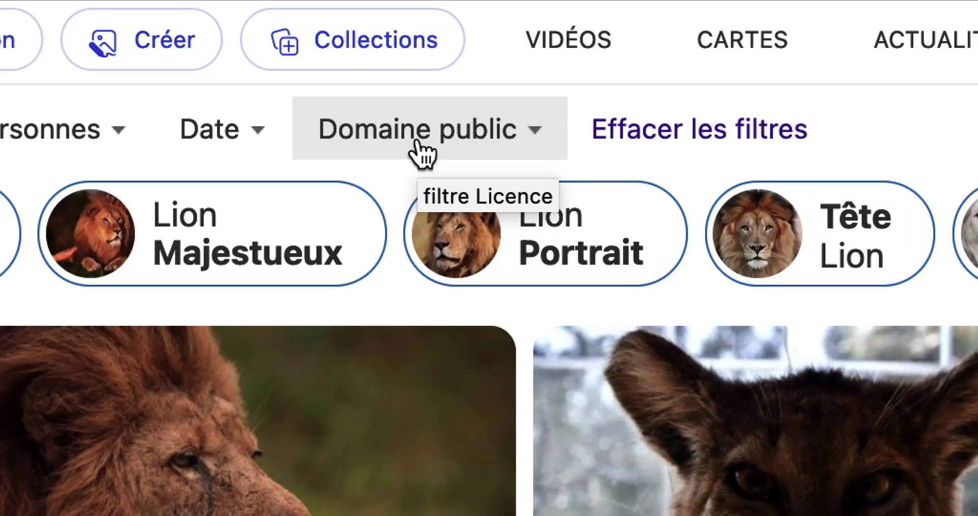
pyautogui.click(418, 140)
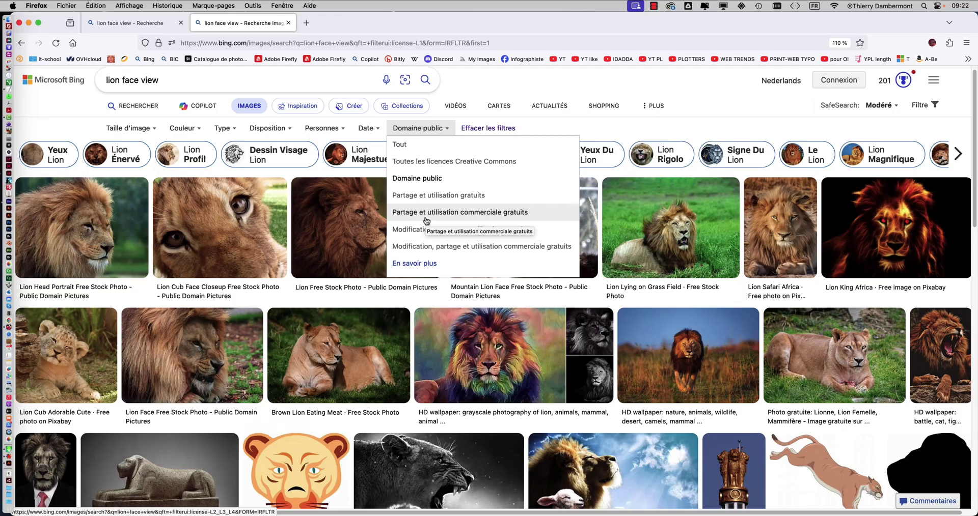
pyautogui.scroll(-1, 426, 232)
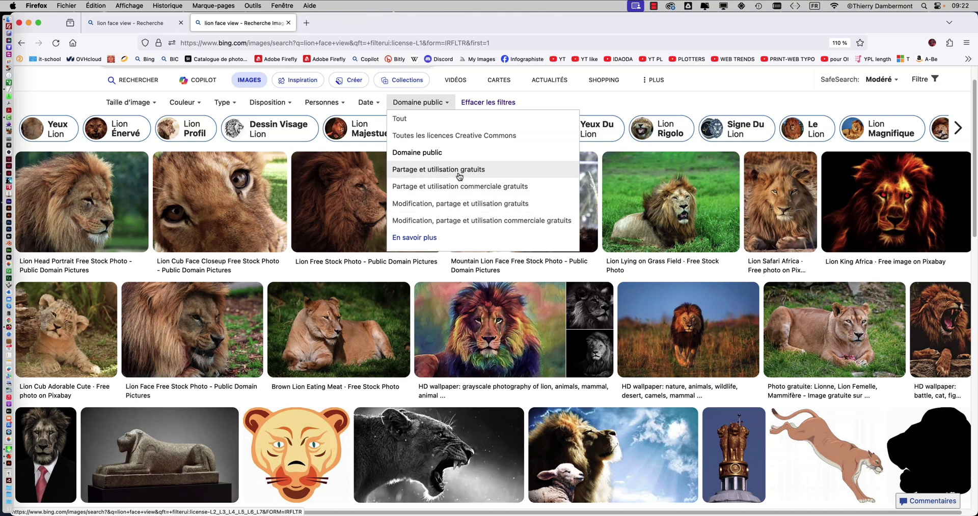
pyautogui.click(452, 136)
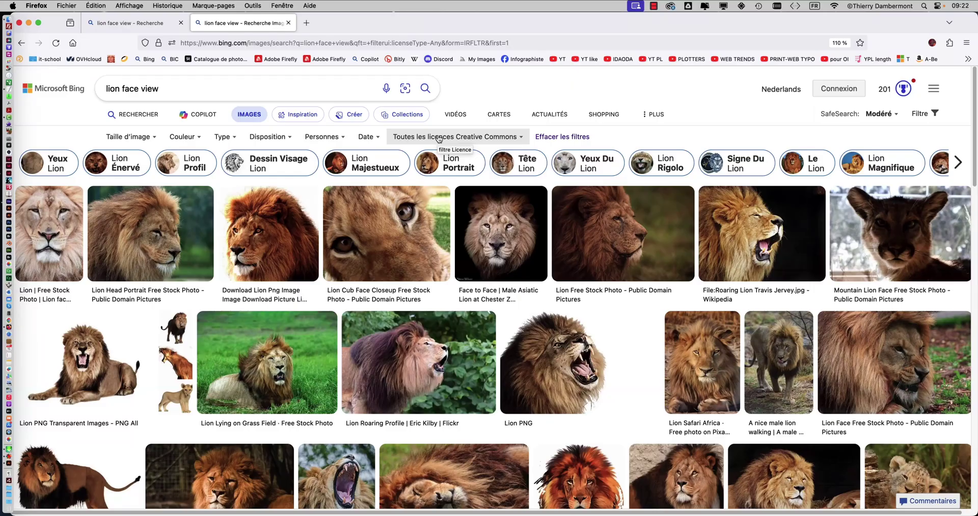
# Open the detail view of the front-facing "Lion Safari Africa" photo from Pixabay in the Creative Commons results
pyautogui.scroll(-1, 515, 242)
pyautogui.scroll(-4, 515, 242)
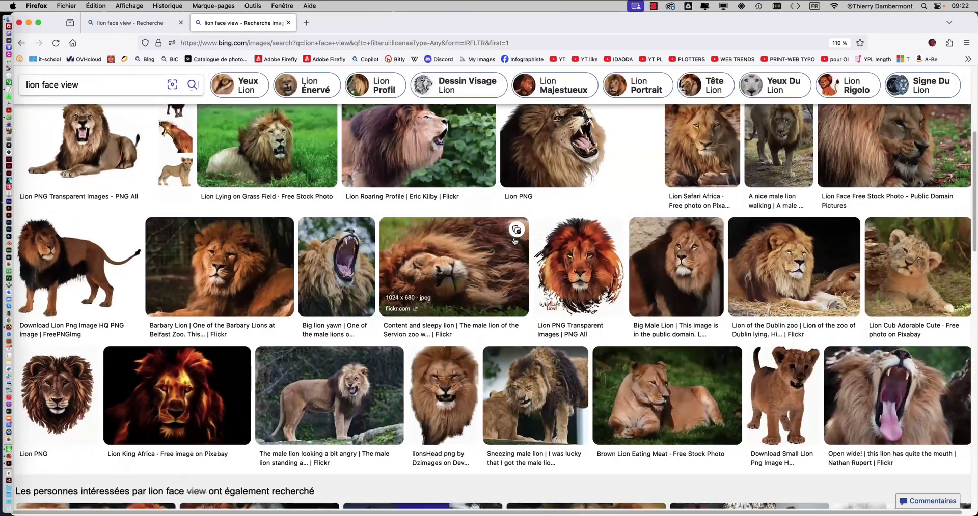
pyautogui.click(516, 243)
pyautogui.scroll(2, 515, 242)
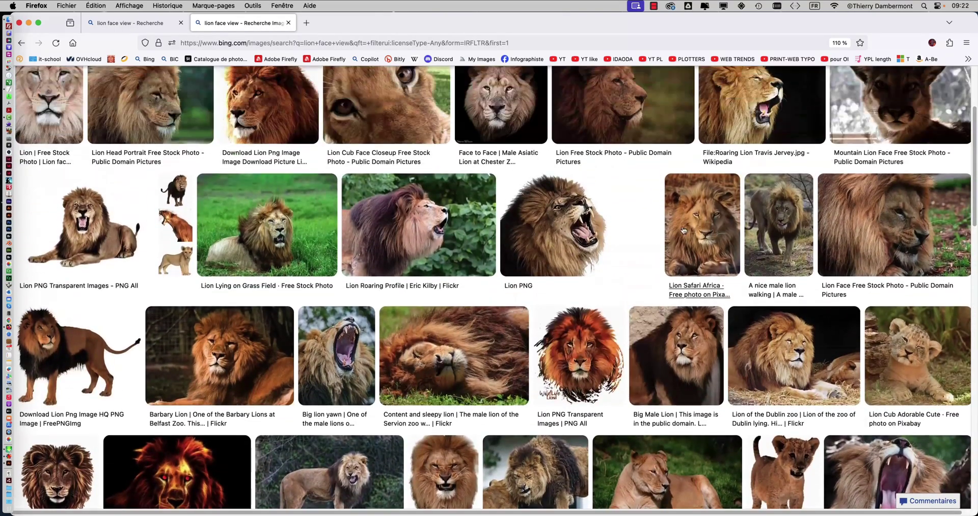
pyautogui.click(709, 226)
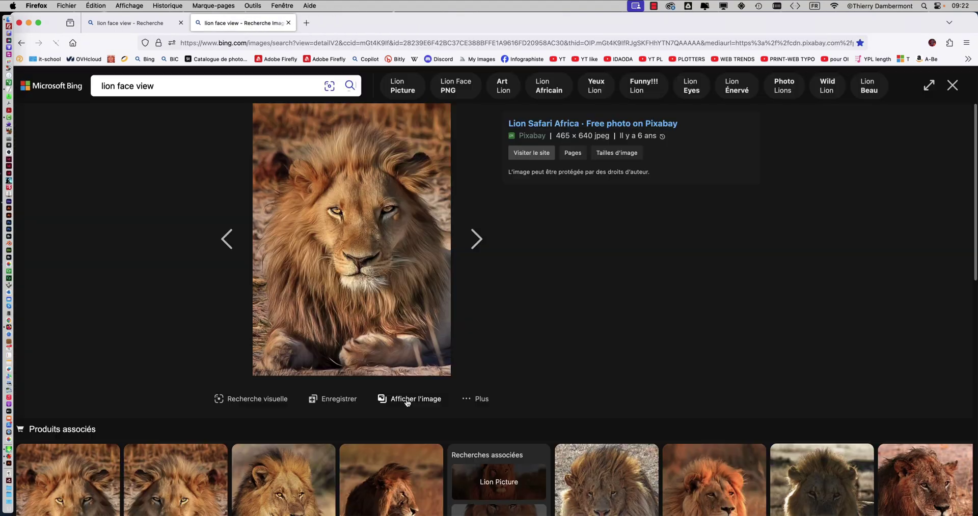
# Save the Pixabay lion photo as lion-2923947_640.jpg in the folder "SYMÉTRIE ET PEINTURE DYNAMIQUE ET MOTIFS ET DÉGRADÉS"
pyautogui.click(412, 400)
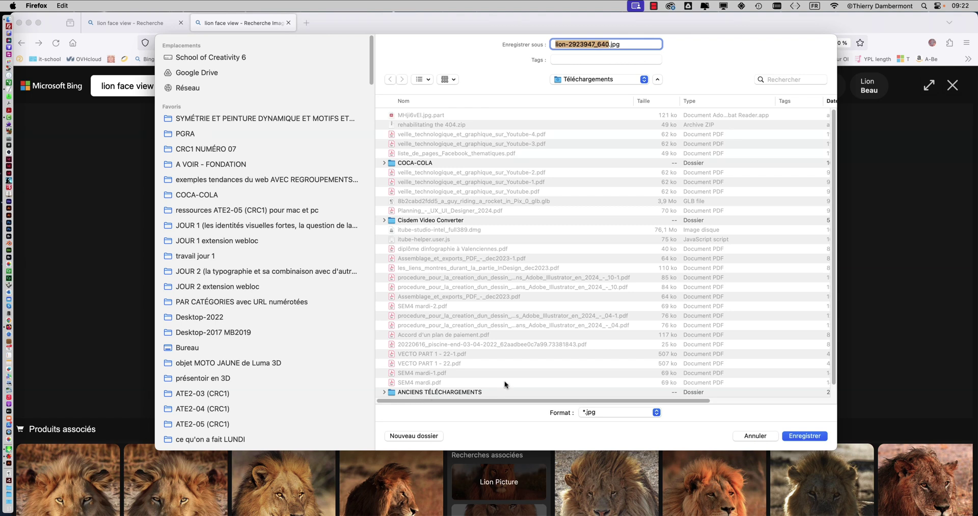
pyautogui.click(254, 118)
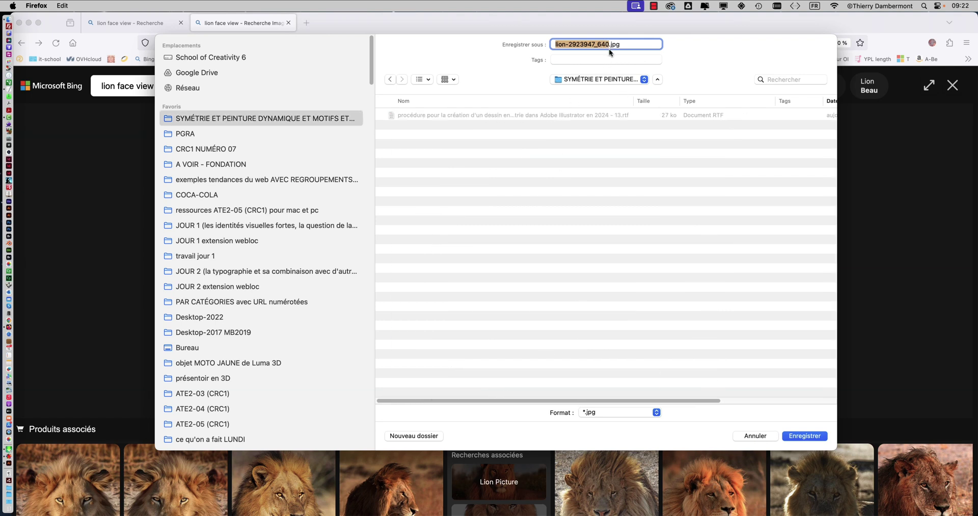
pyautogui.click(801, 437)
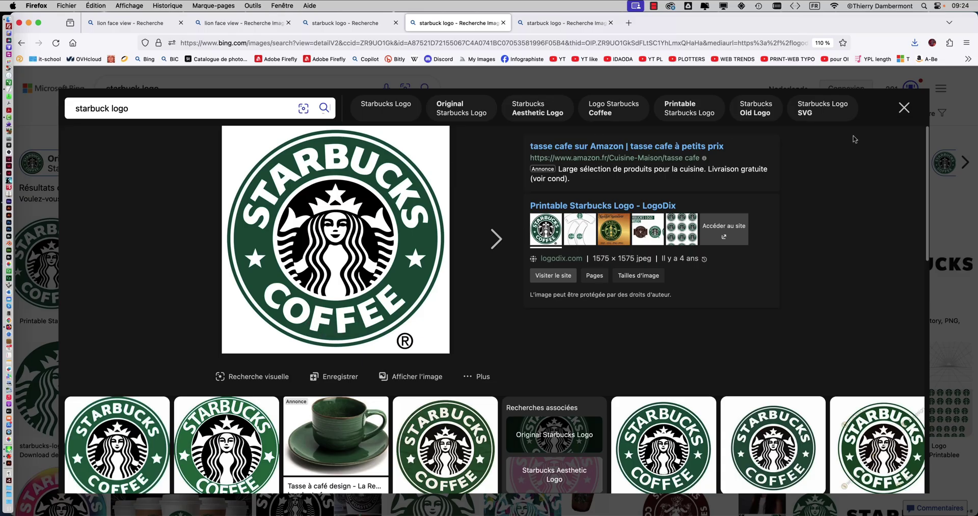
# Close the three "starbuck logo" search pages and the remaining Firefox window
pyautogui.click(906, 108)
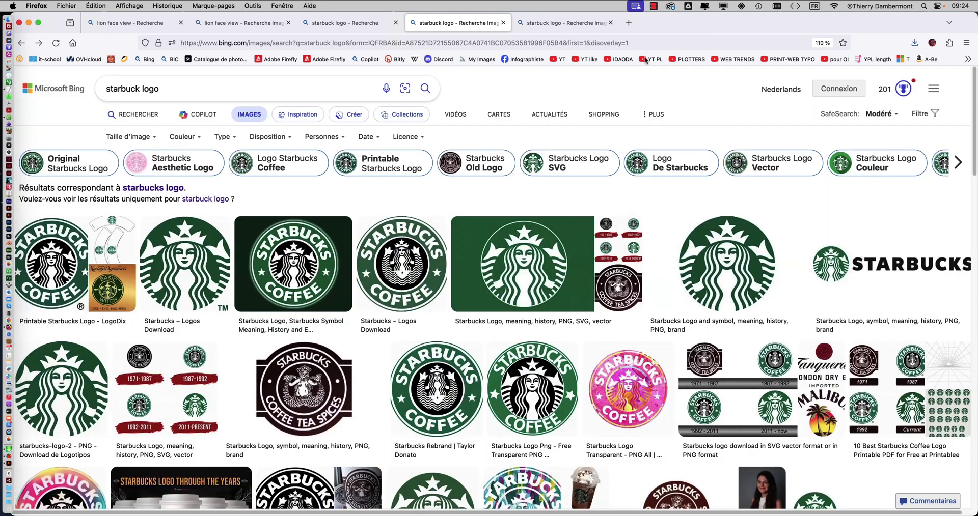
pyautogui.click(506, 24)
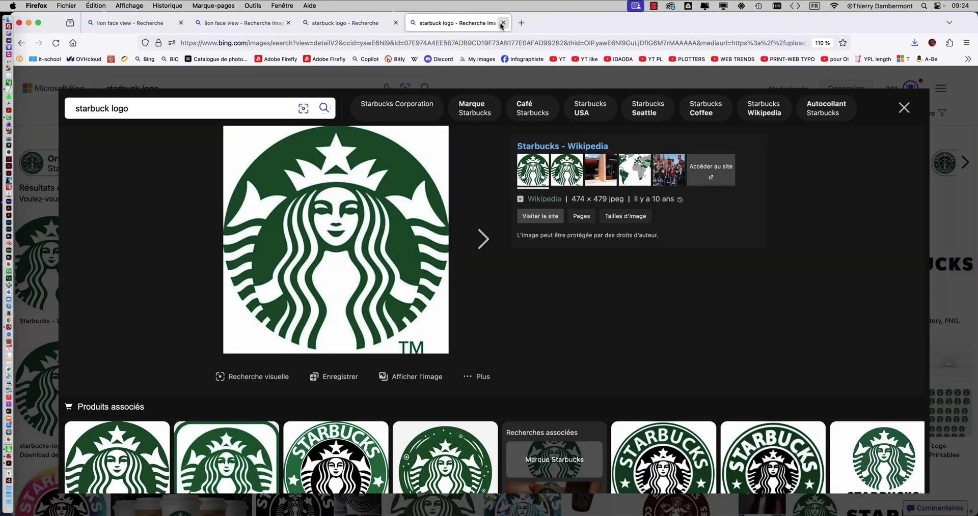
pyautogui.click(502, 23)
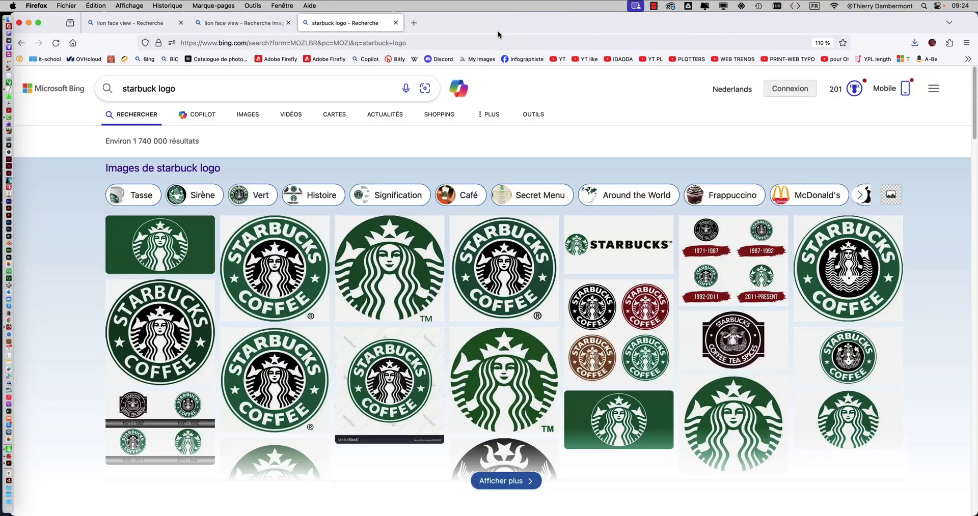
pyautogui.click(395, 22)
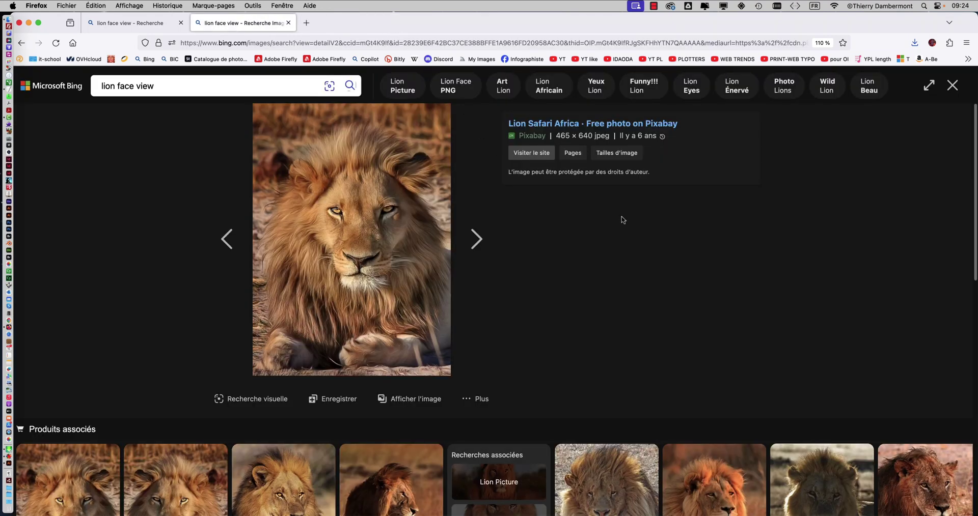
pyautogui.click(18, 23)
# Switch to Finder and preview the saved lion-2923947_640.jpg image with Quick Look
pyautogui.click(897, 242)
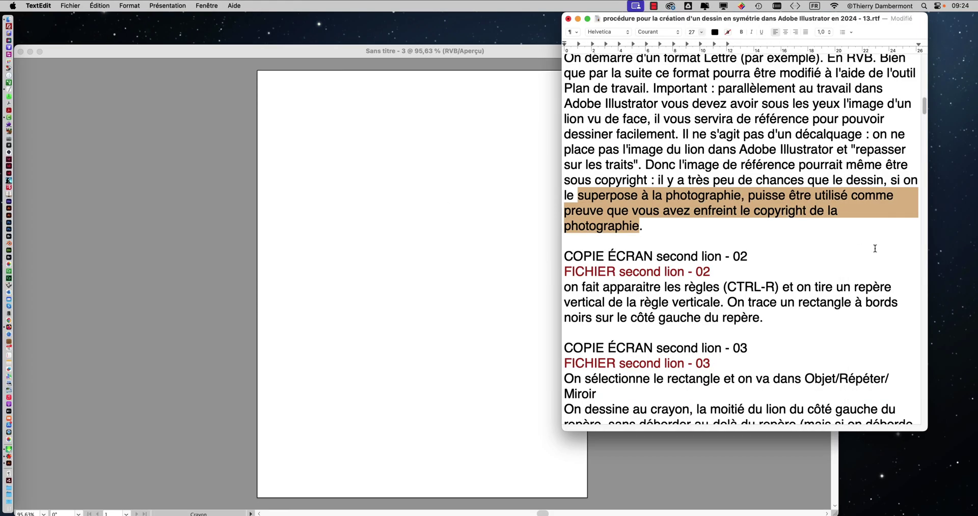
pyautogui.scroll(-3, 681, 239)
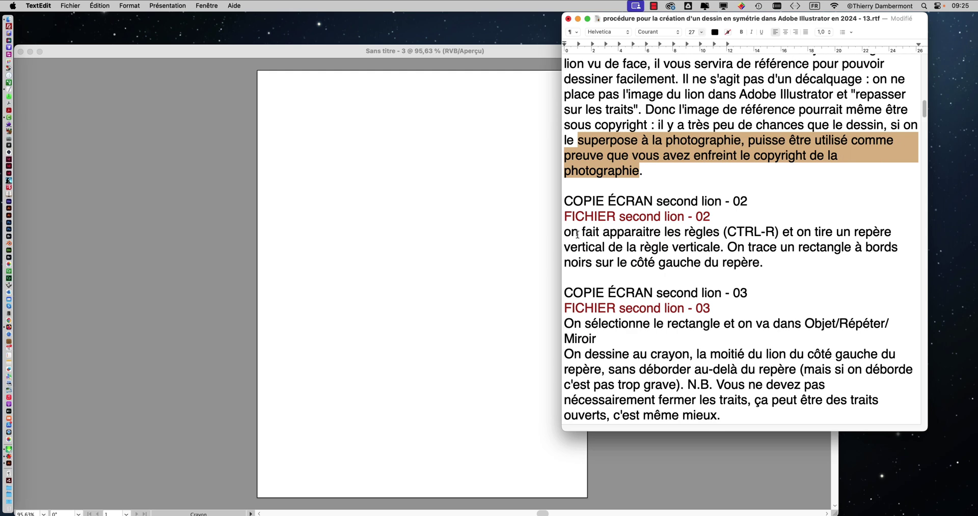
pyautogui.press('super+Tab')
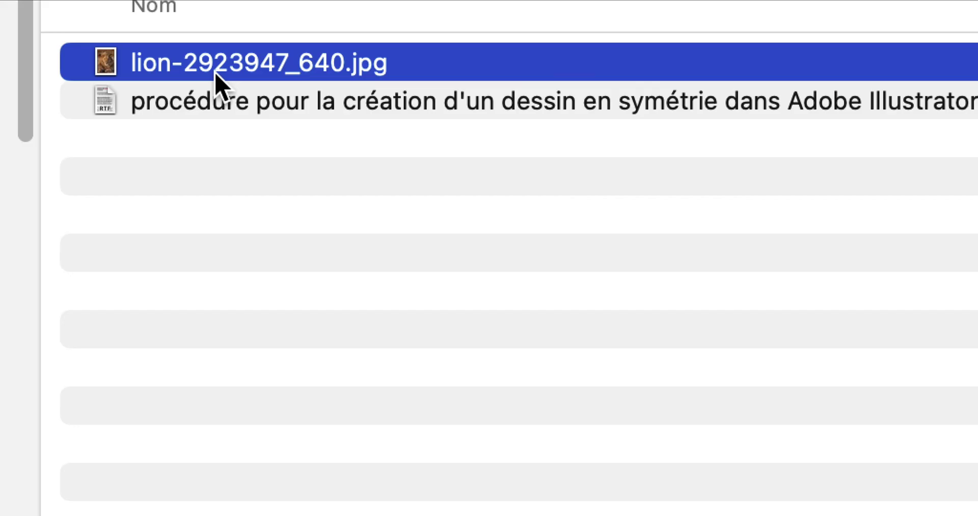
pyautogui.press('space')
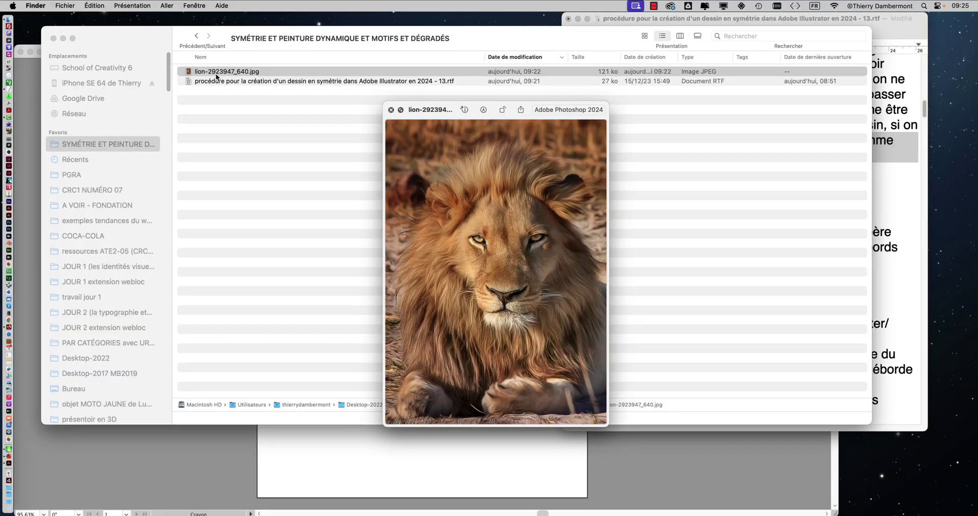
pyautogui.press('space')
pyautogui.press('space')
pyautogui.press('space')
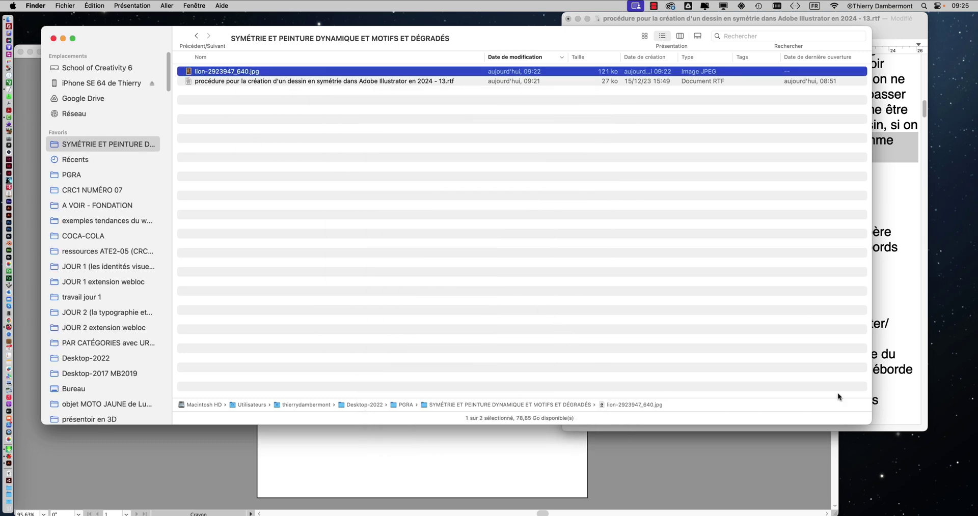
# Switch to the procedure document in TextEdit and examine the instructions on showing the rulers and pulling a vertical guide
pyautogui.click(892, 307)
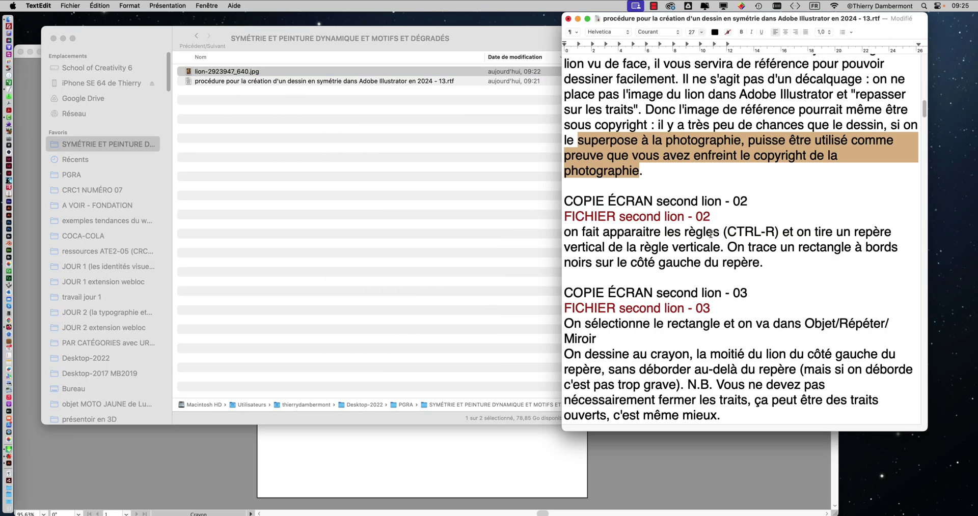
pyautogui.moveTo(585, 232); pyautogui.dragTo(837, 235)
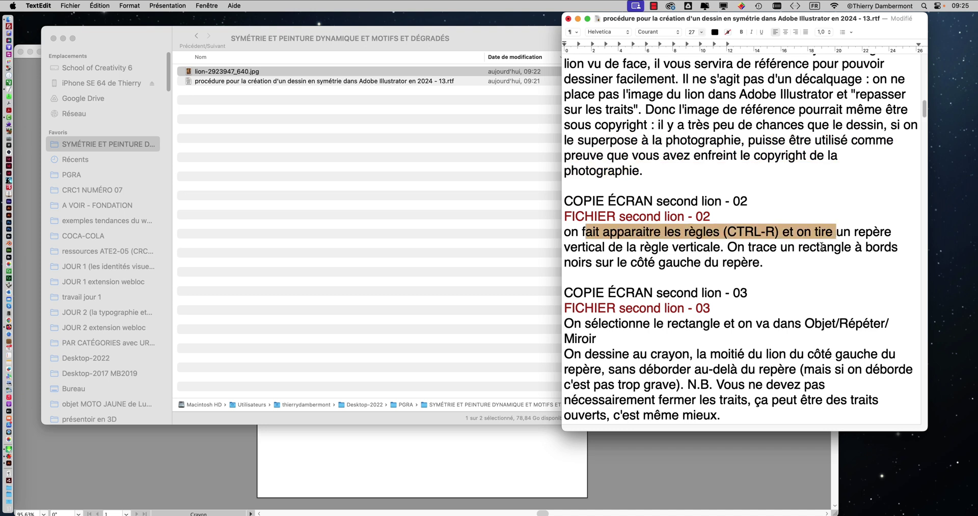
pyautogui.click(812, 233)
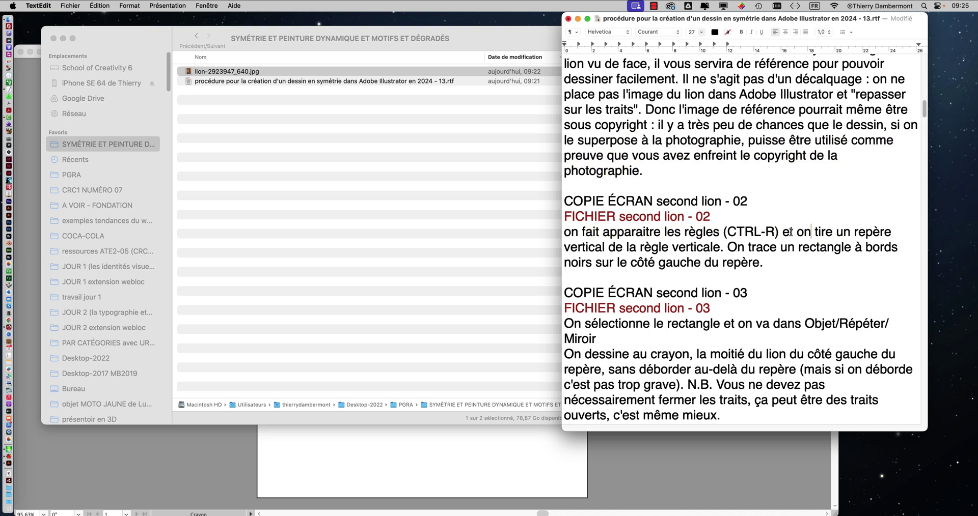
pyautogui.moveTo(793, 233); pyautogui.dragTo(720, 248)
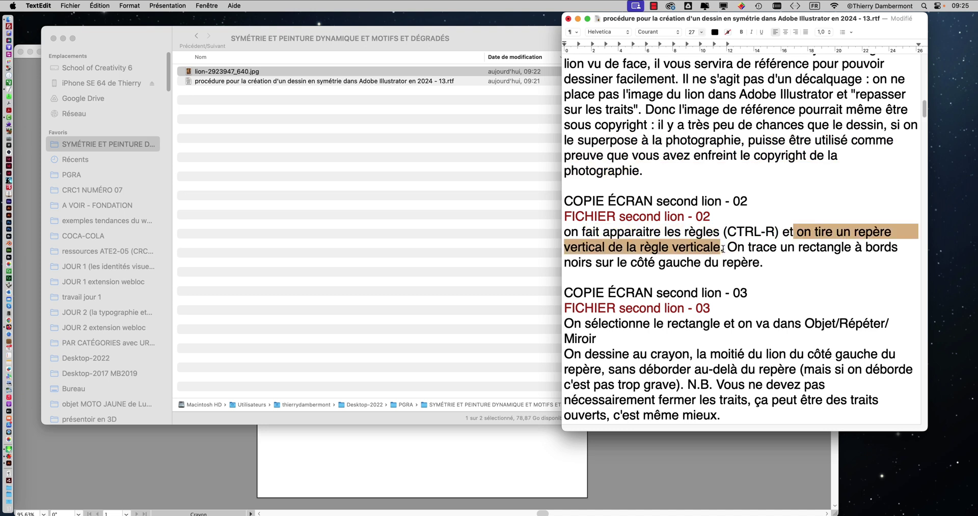
# Switch to Illustrator, show the rulers and place a vertical guide near the artboard's centre at X about 107 mm
pyautogui.click(204, 436)
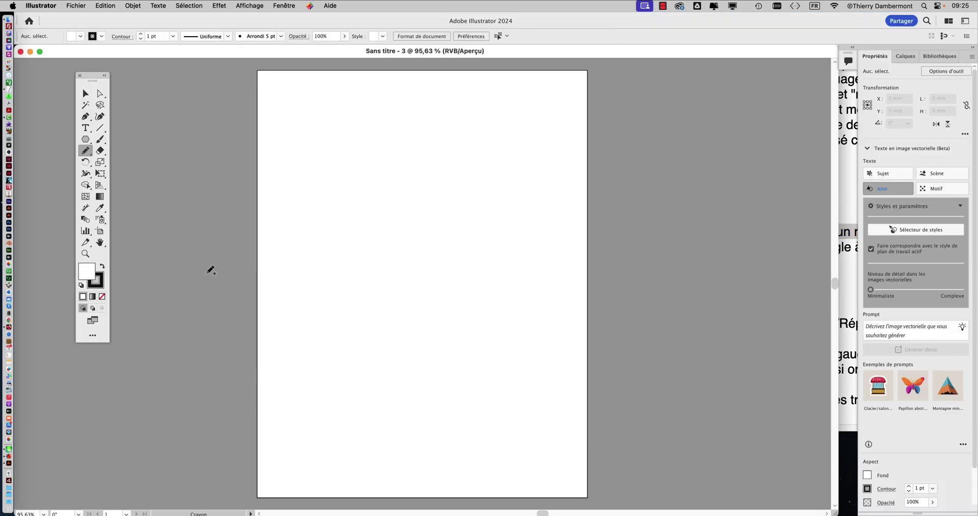
pyautogui.press('super')
pyautogui.press('super+r')
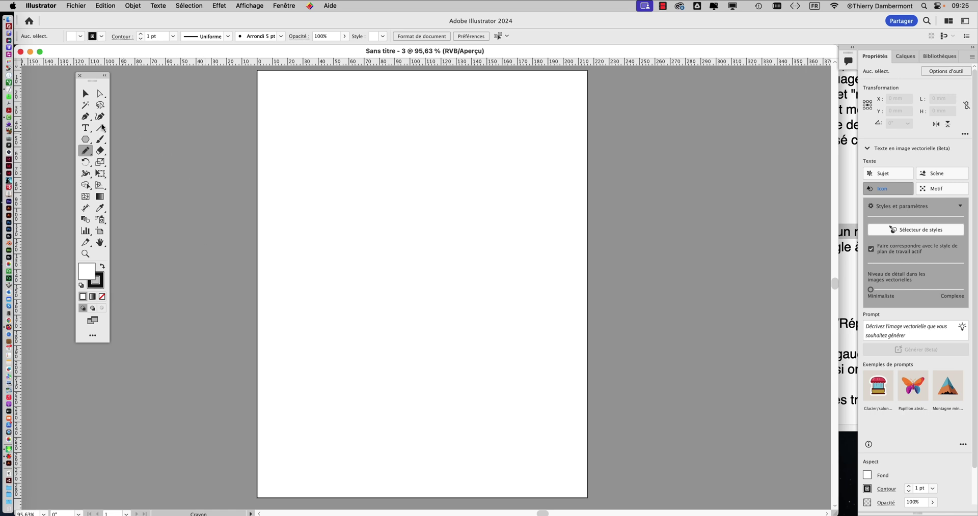
pyautogui.press('super')
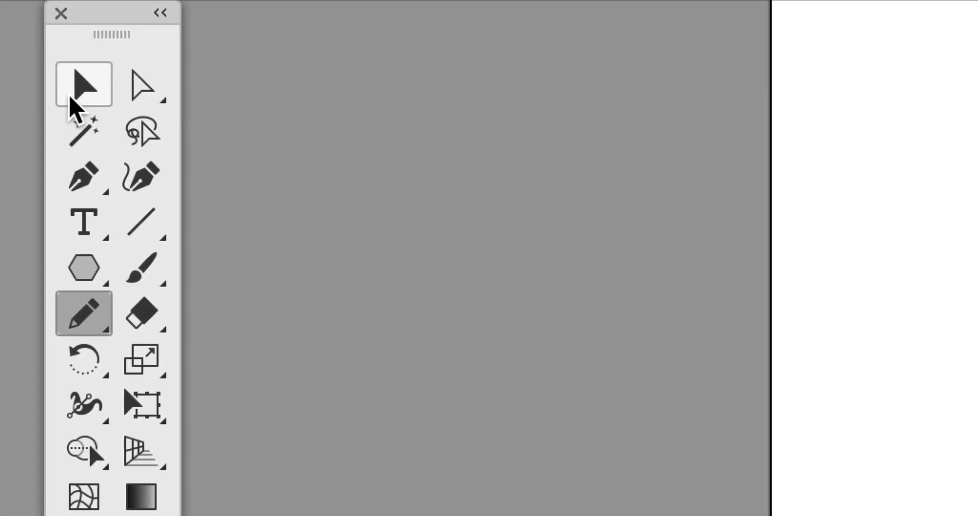
pyautogui.click(288, 89)
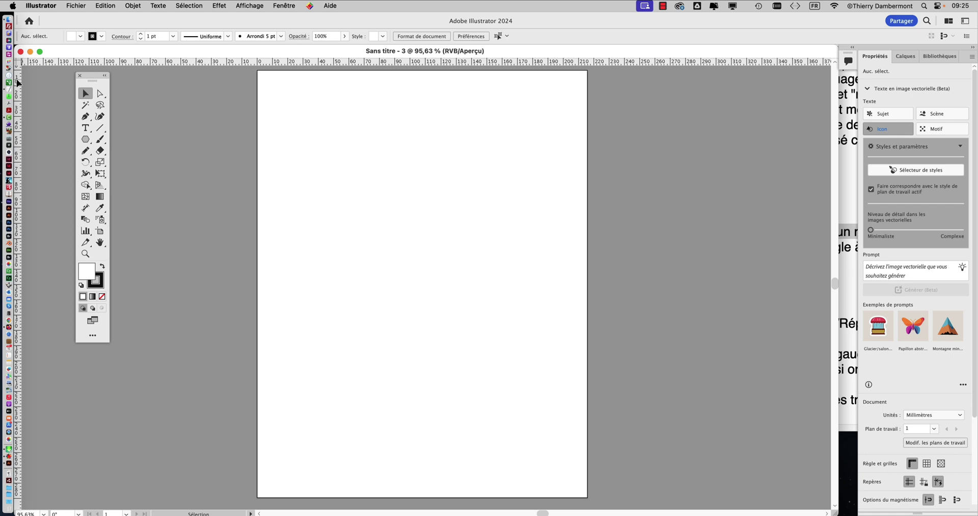
pyautogui.moveTo(18, 82); pyautogui.dragTo(421, 214)
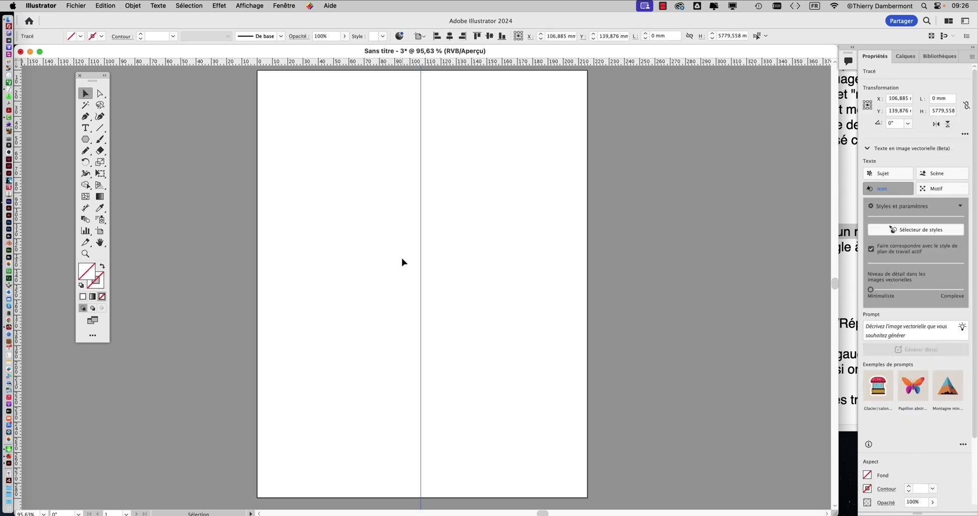
# In the TextEdit procedure, insert the sentence "On verrouille ce repère." before "On trace un rectangle à bords noirs"
pyautogui.click(843, 232)
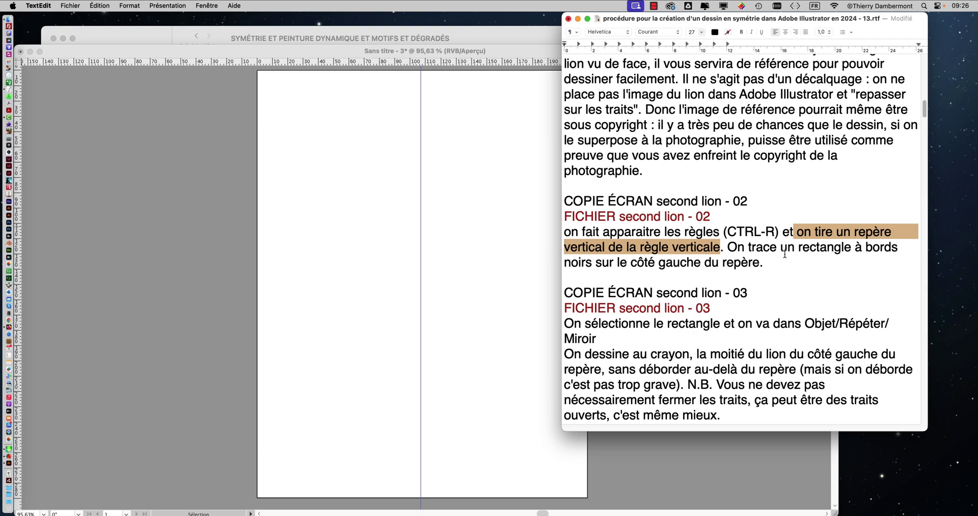
pyautogui.click(729, 247)
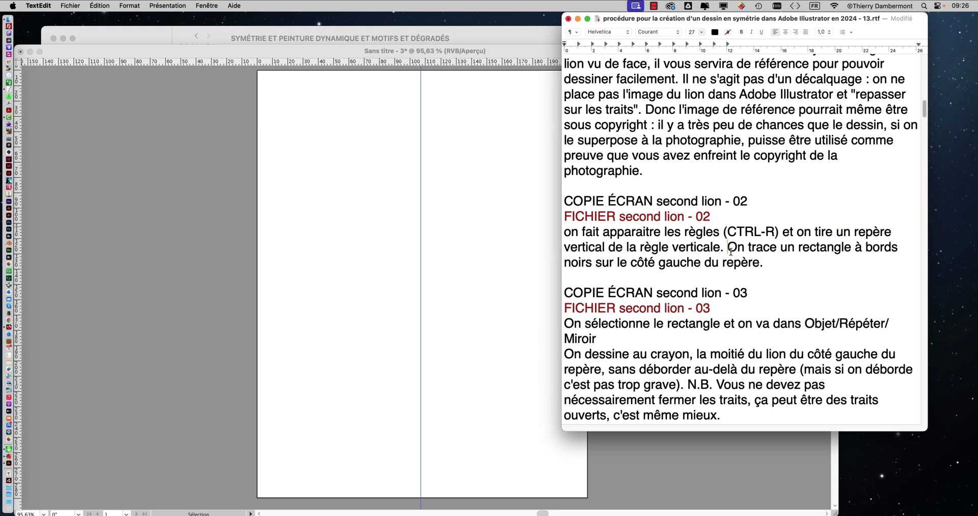
pyautogui.write('On ver')
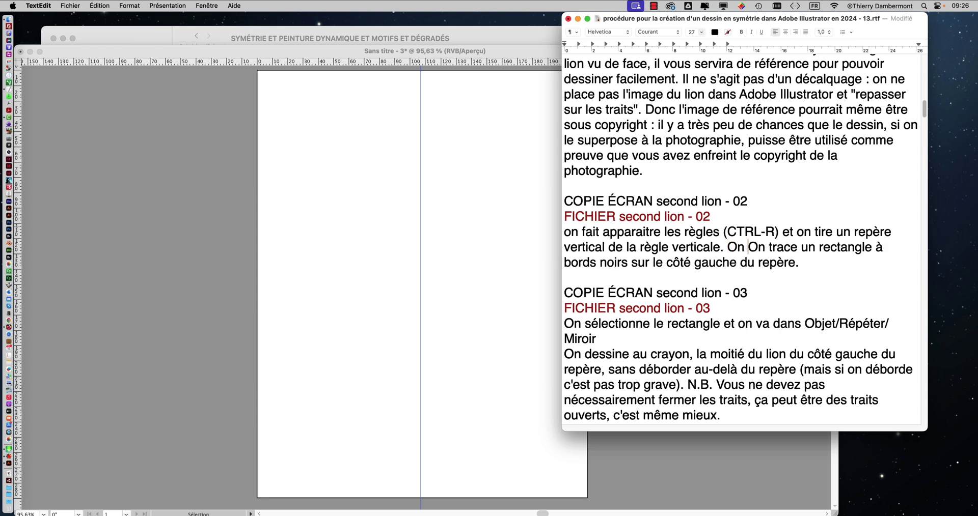
pyautogui.write('r')
pyautogui.write('lle ce repère')
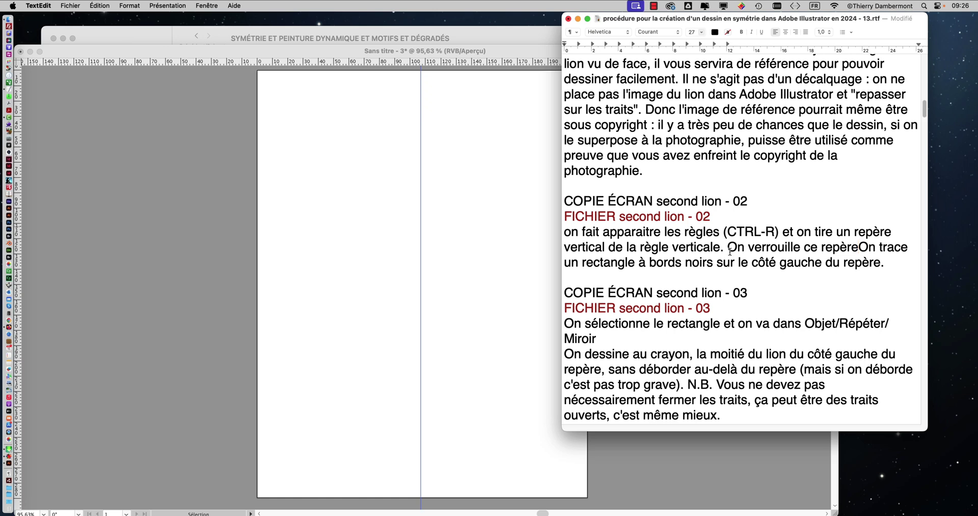
pyautogui.write('.')
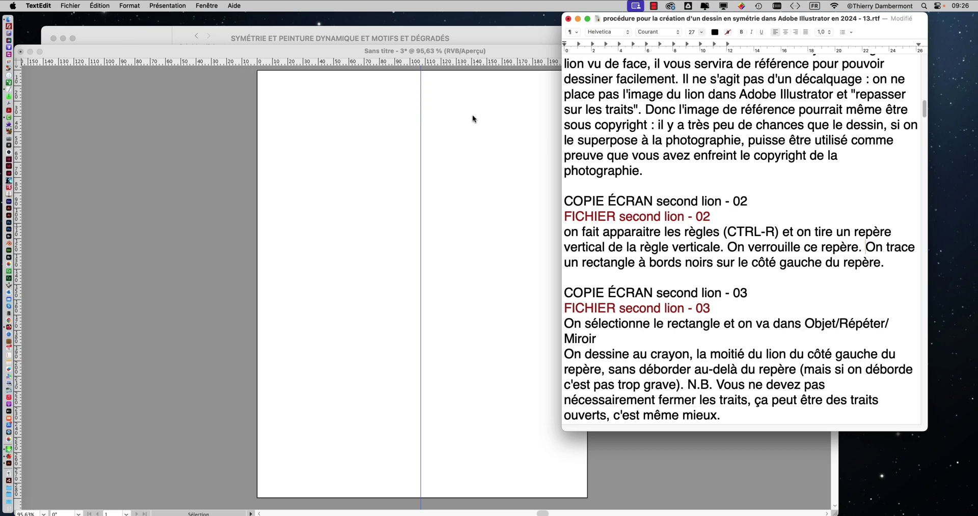
# Return to Illustrator and lock the guides with Verrouiller les repères
pyautogui.click(366, 59)
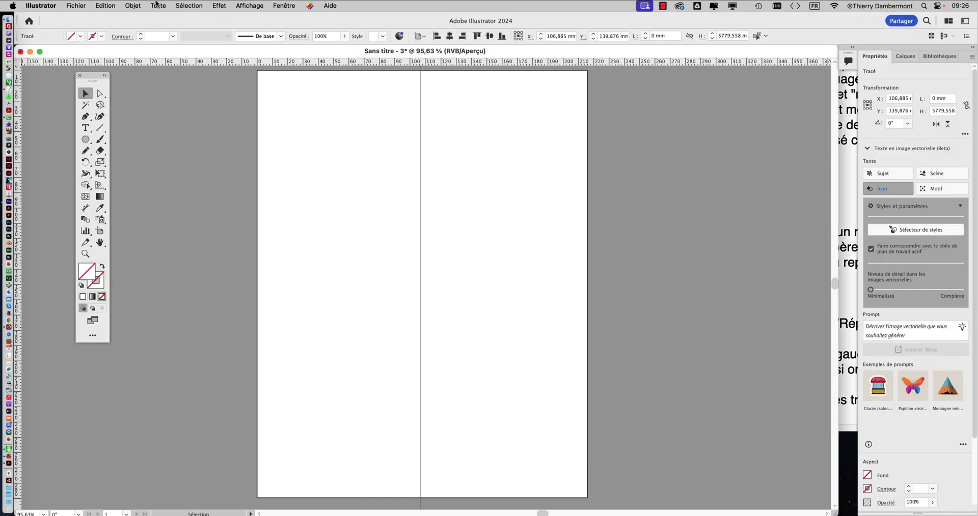
pyautogui.click(134, 6)
pyautogui.moveTo(261, 4)
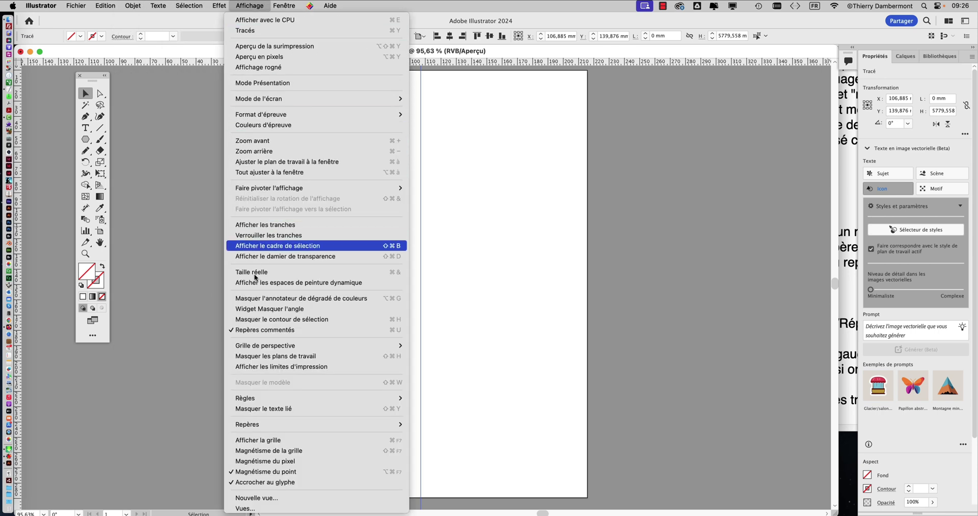
pyautogui.moveTo(268, 427)
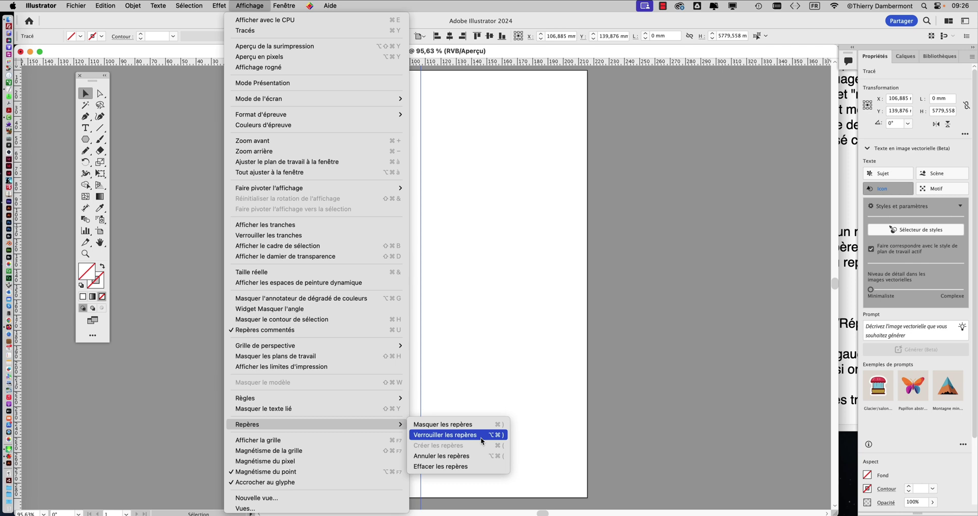
pyautogui.click(480, 436)
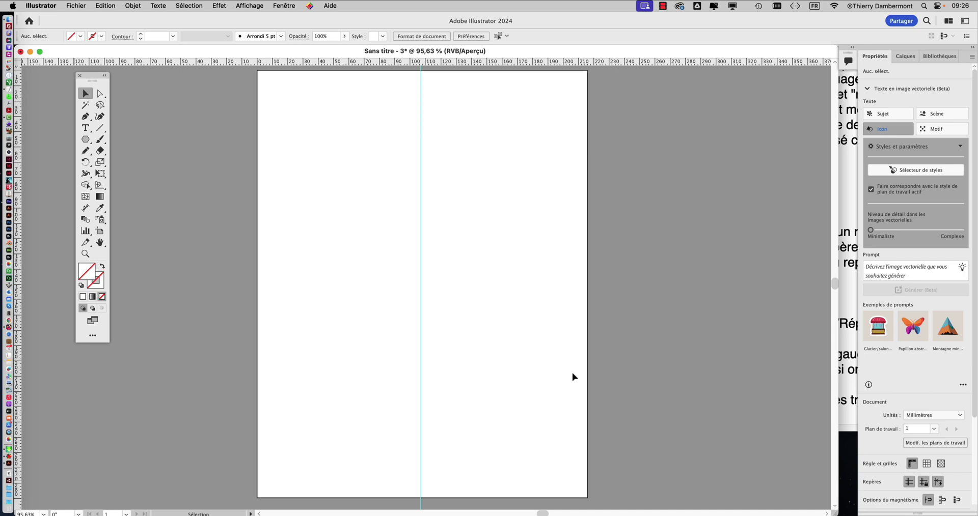
# Display the layers in a floating window beside the artboard and expand Calque 1 to check the guide's lock
pyautogui.click(273, 5)
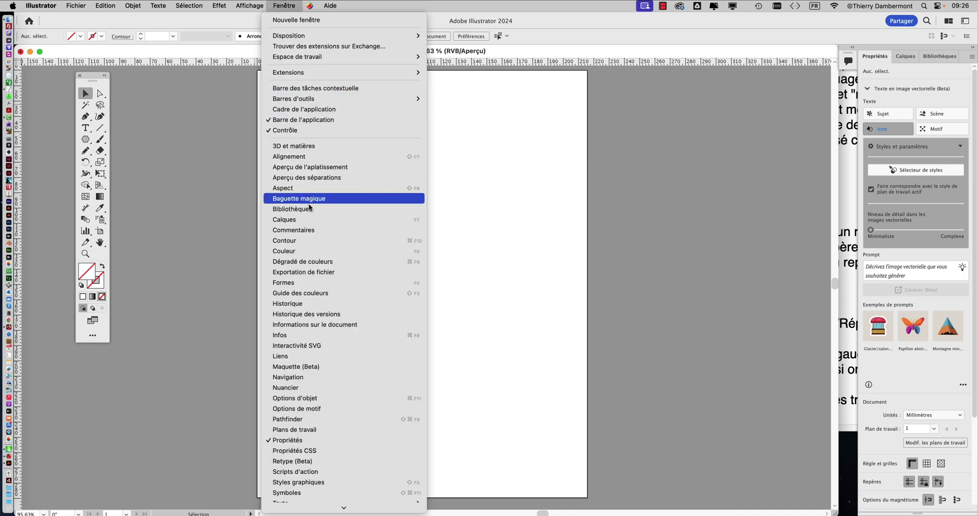
pyautogui.click(310, 219)
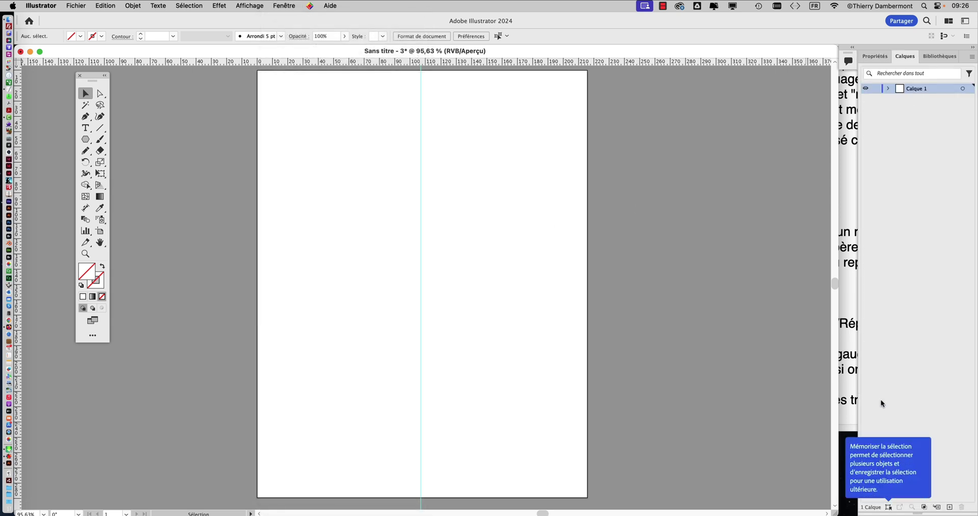
pyautogui.moveTo(905, 55); pyautogui.dragTo(573, 42)
pyautogui.moveTo(670, 138); pyautogui.dragTo(681, 183)
pyautogui.moveTo(603, 32); pyautogui.dragTo(655, 110)
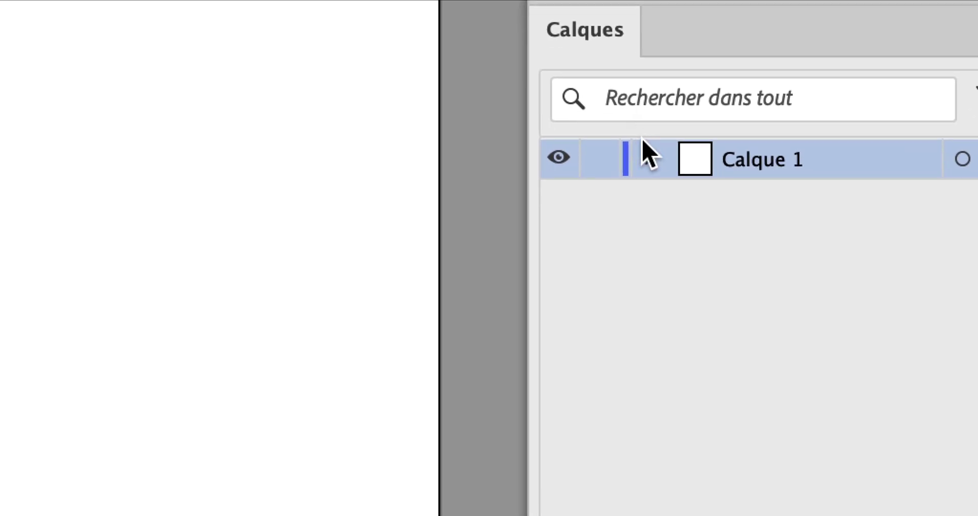
pyautogui.click(647, 161)
pyautogui.click(600, 201)
pyautogui.click(631, 152)
pyautogui.click(630, 151)
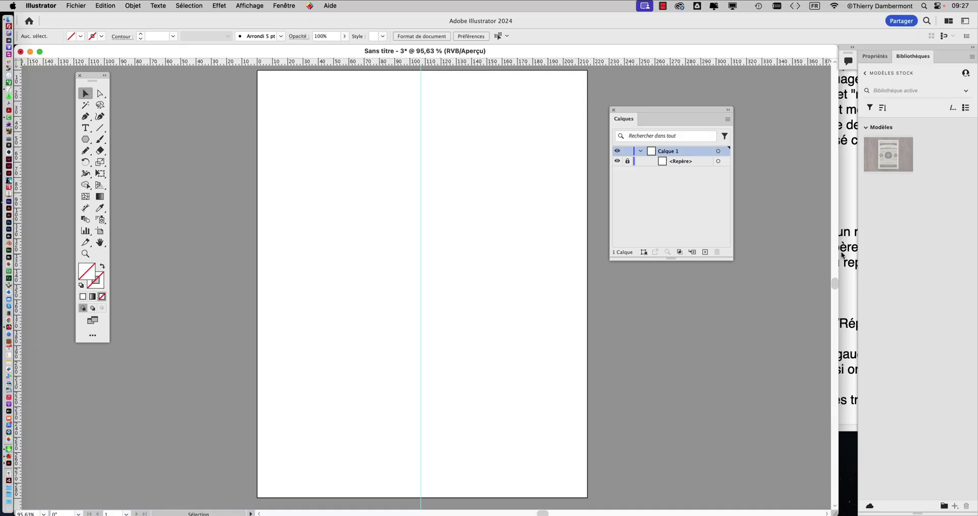
# Switch to the TextEdit procedure, highlight the instruction about drawing a black-bordered rectangle beside the guide, and return to Illustrator
pyautogui.click(842, 255)
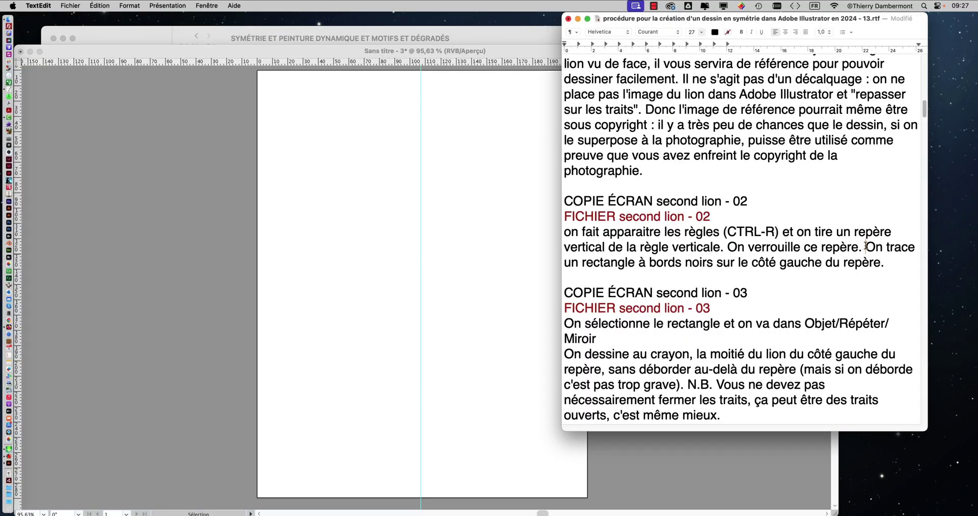
pyautogui.moveTo(866, 248); pyautogui.dragTo(889, 260)
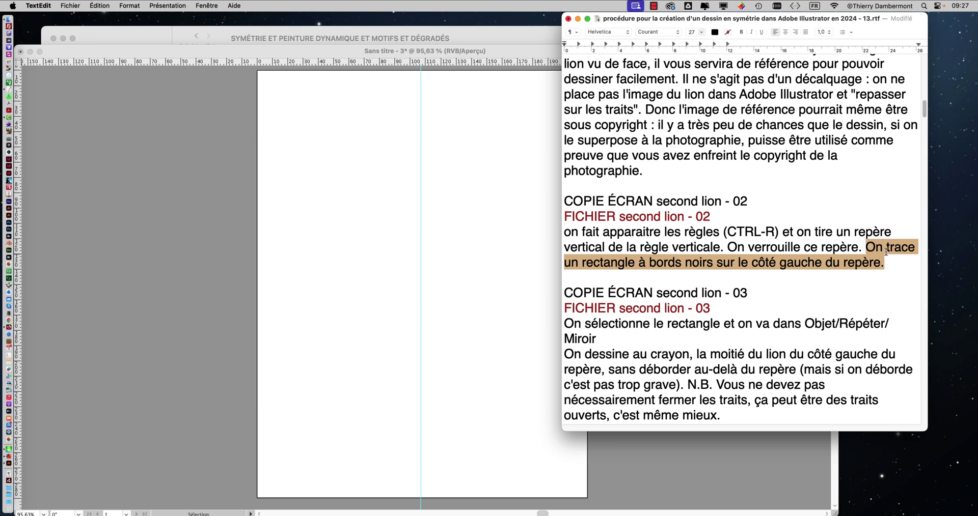
pyautogui.click(176, 54)
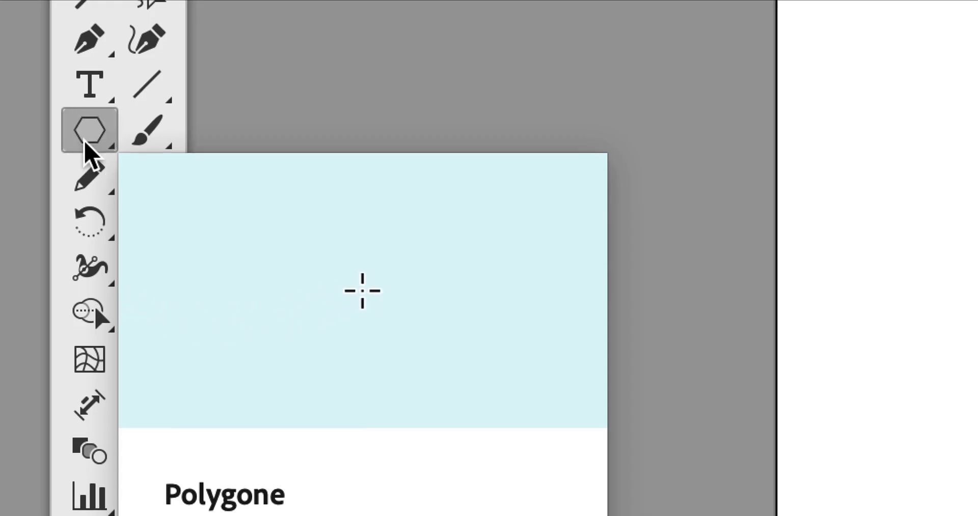
# Draw a square about 9 mm wide in the artboard's left half, with no fill and a stroke in the Noir swatch
pyautogui.click(86, 148)
pyautogui.press('m')
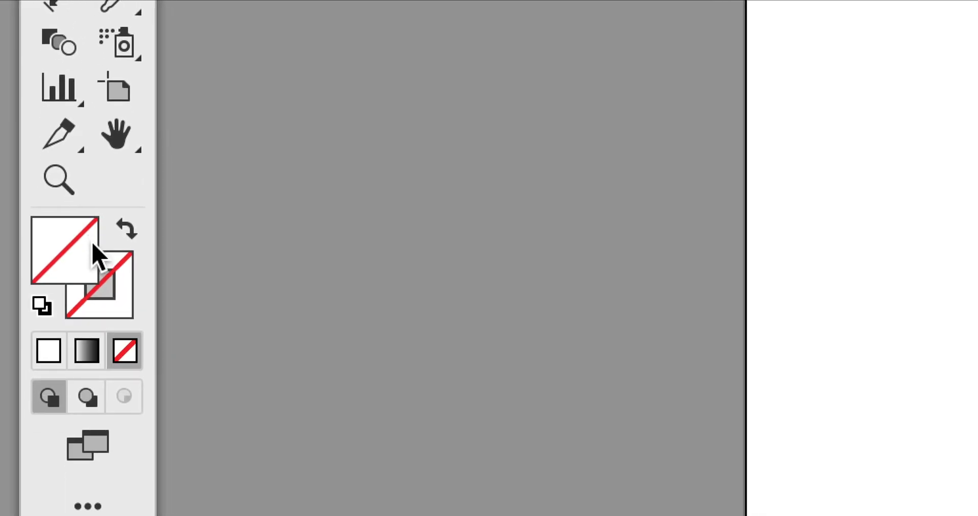
pyautogui.click(131, 484)
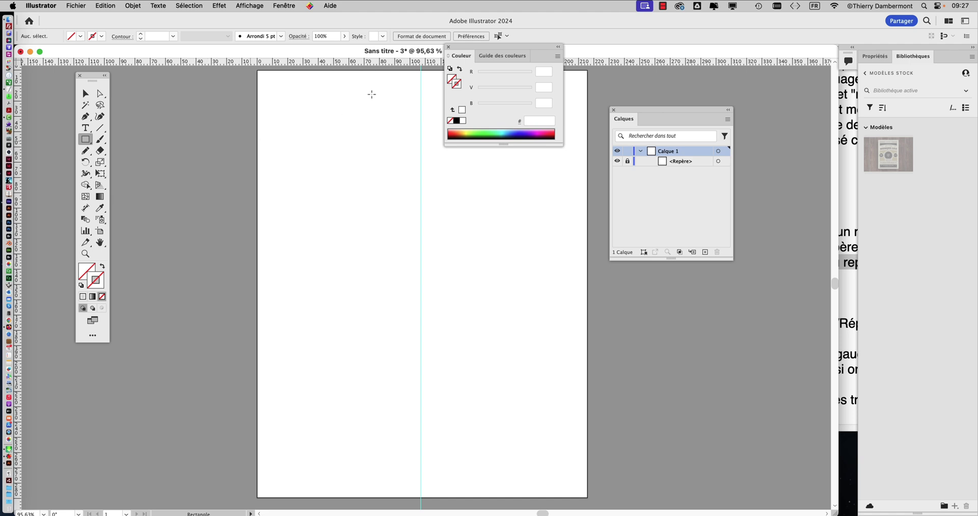
pyautogui.click(449, 47)
pyautogui.click(286, 6)
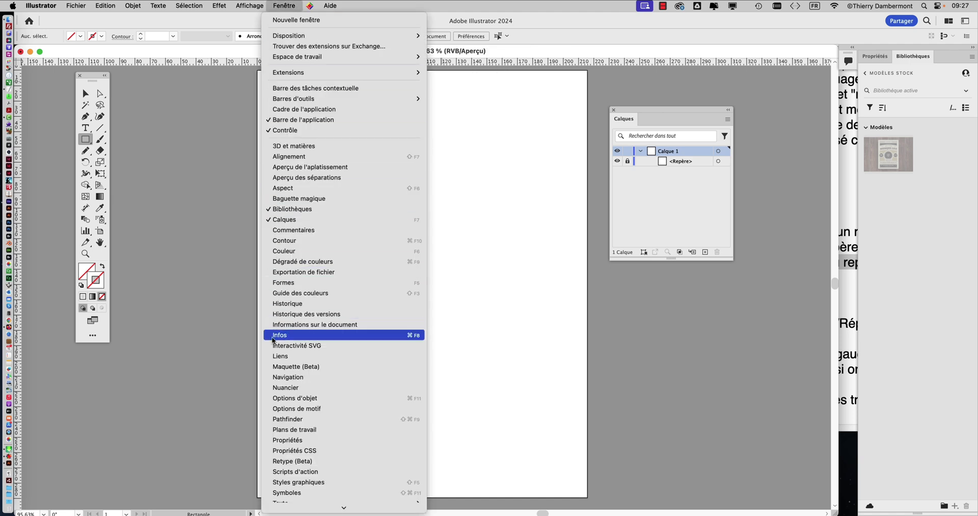
pyautogui.scroll(-1, 288, 346)
pyautogui.click(289, 377)
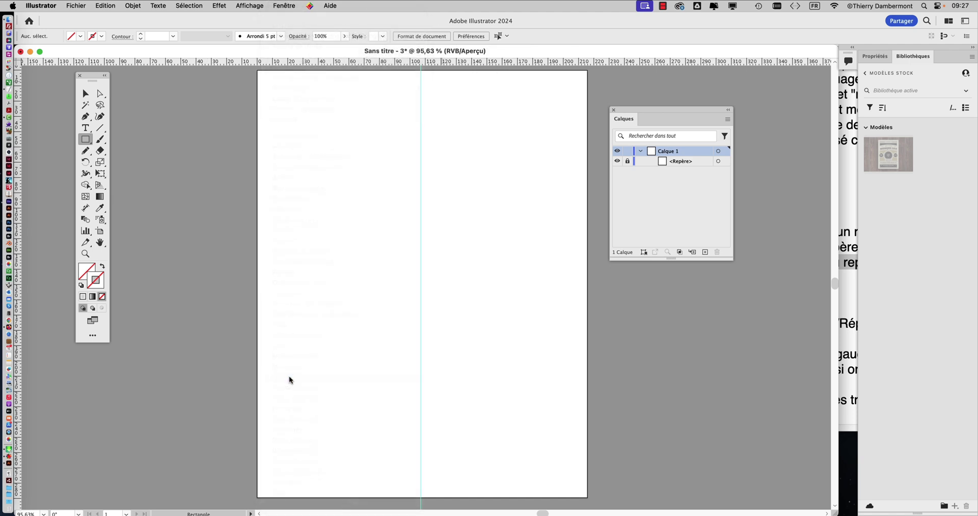
pyautogui.moveTo(464, 101); pyautogui.dragTo(518, 130)
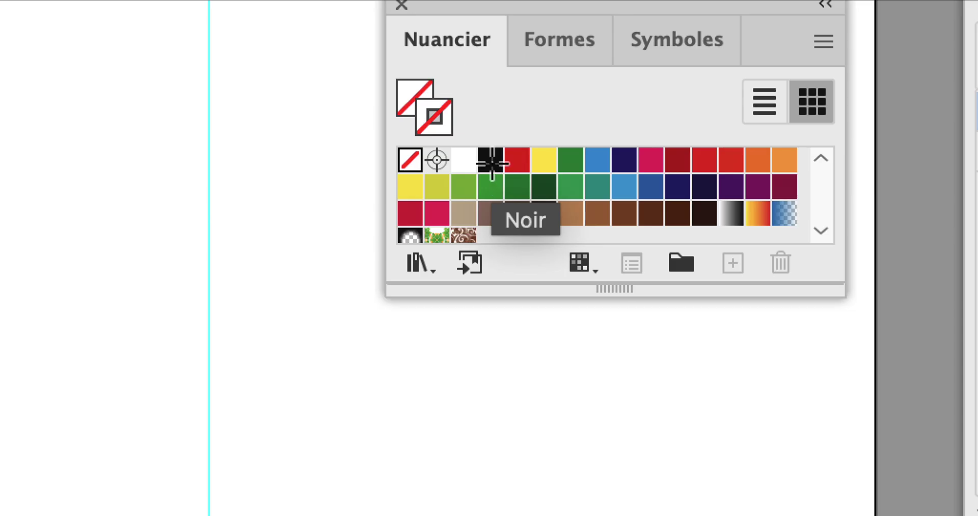
pyautogui.click(491, 164)
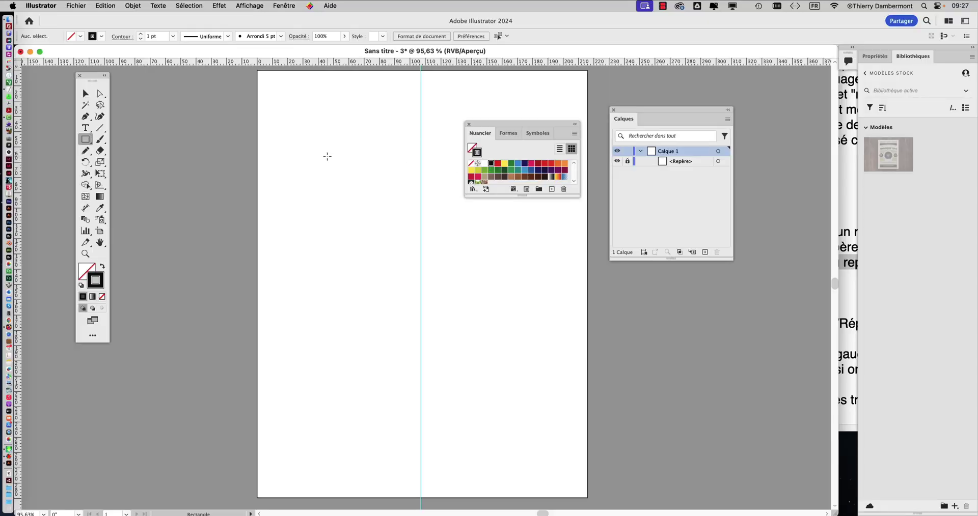
pyautogui.moveTo(347, 162); pyautogui.dragTo(362, 176)
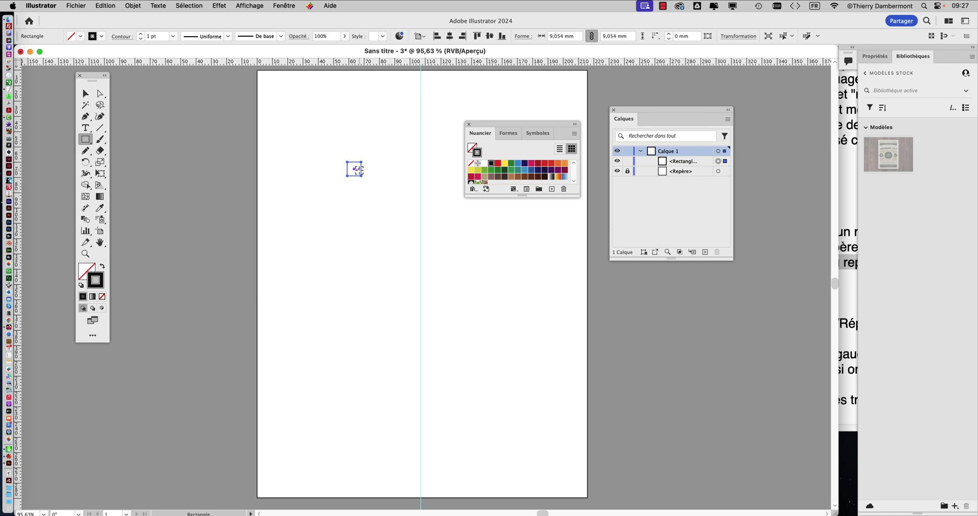
# Align the square's 1 pt stroke to the inside of its path
pyautogui.scroll(3, 358, 166)
pyautogui.scroll(3, 316, 135)
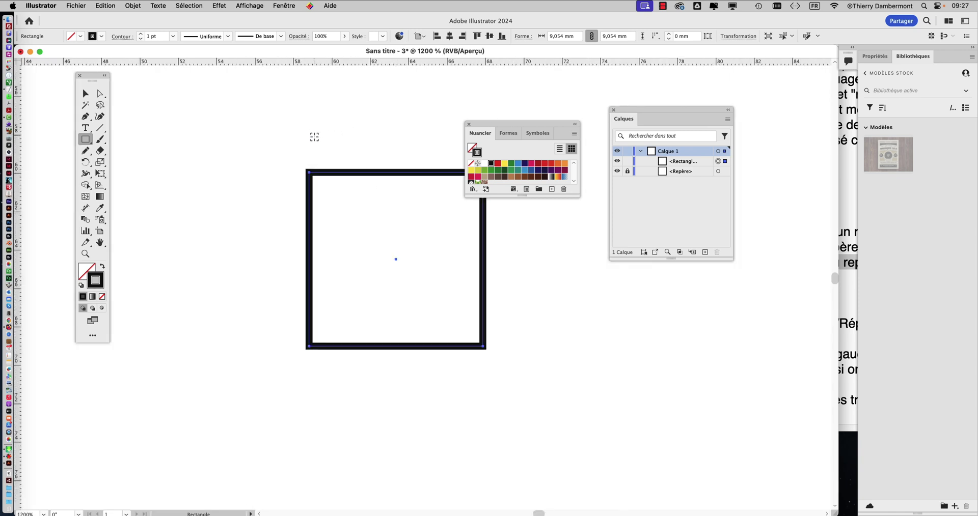
pyautogui.scroll(3, 328, 181)
pyautogui.scroll(2, 327, 179)
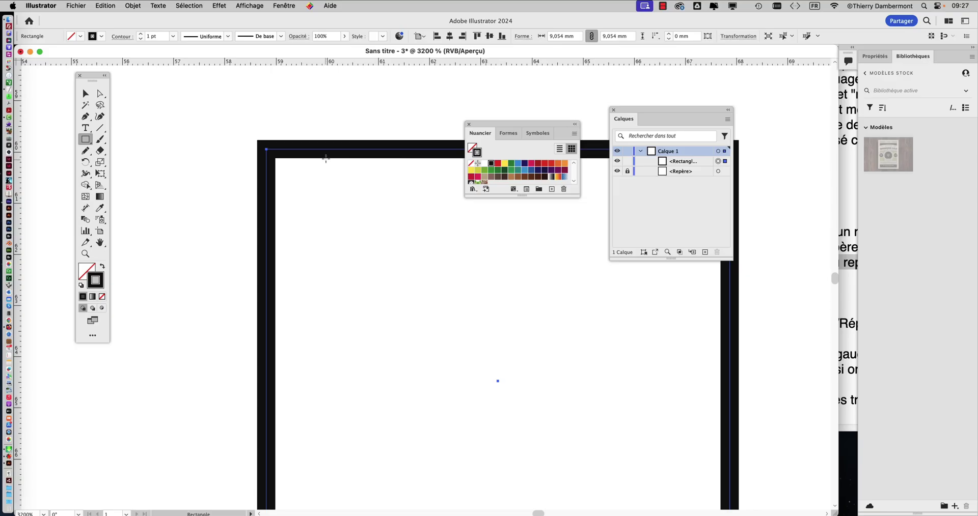
pyautogui.click(283, 4)
pyautogui.click(283, 4)
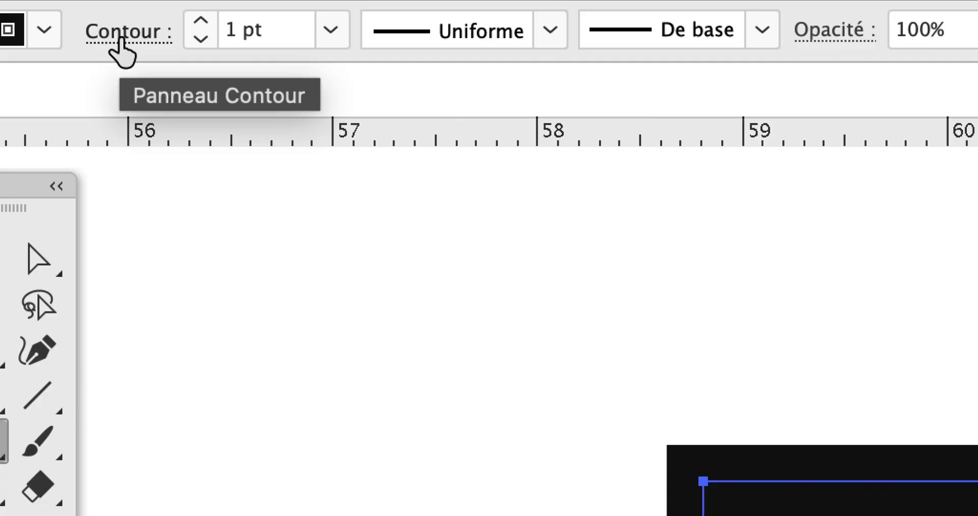
pyautogui.click(121, 38)
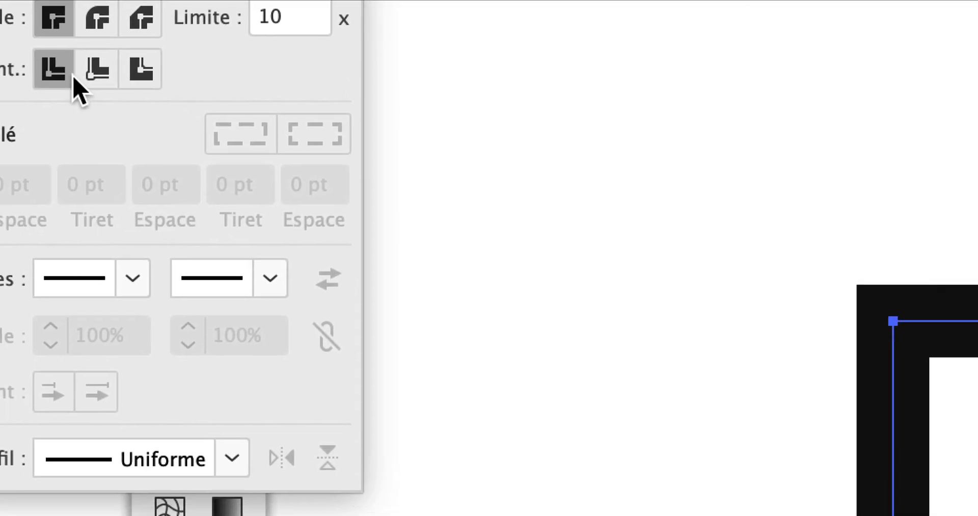
pyautogui.click(77, 76)
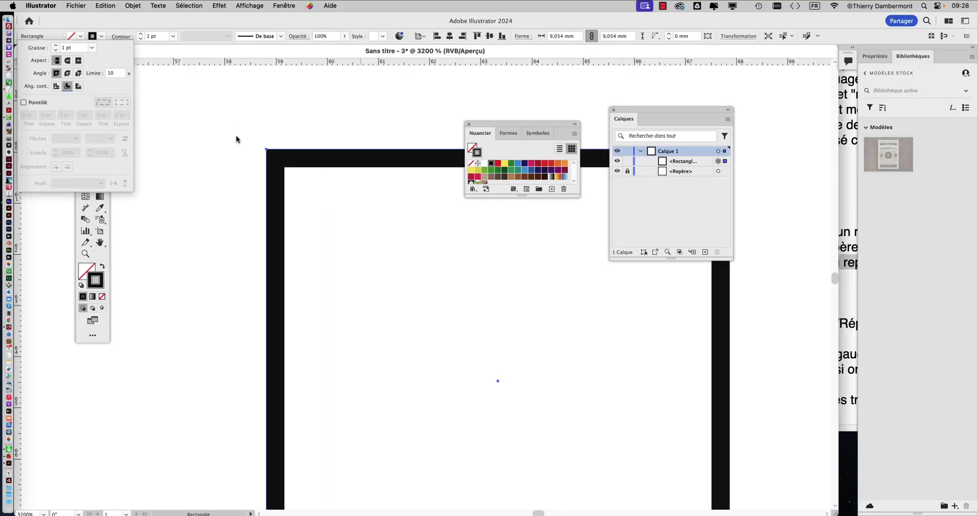
pyautogui.click(120, 23)
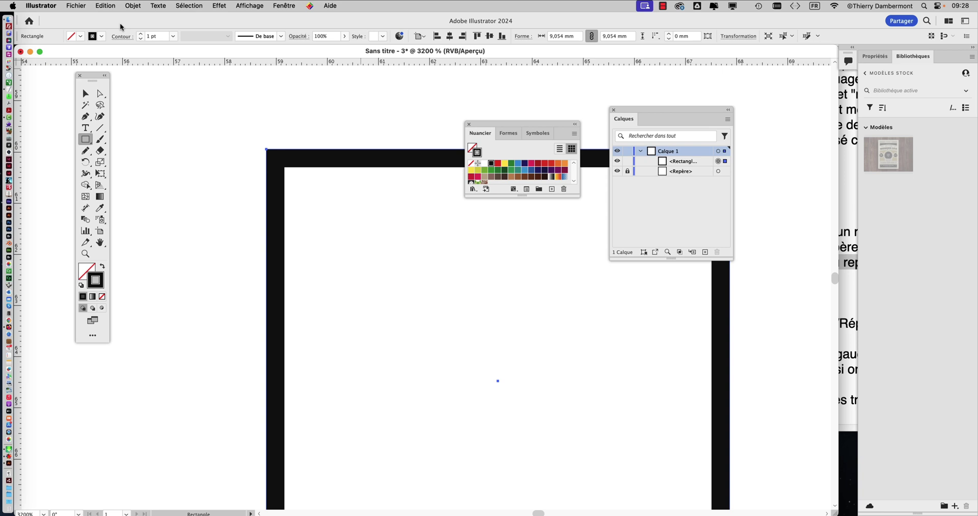
# Move the square so that its right edge sits against the vertical guide in the upper half of the artboard
pyautogui.click(85, 94)
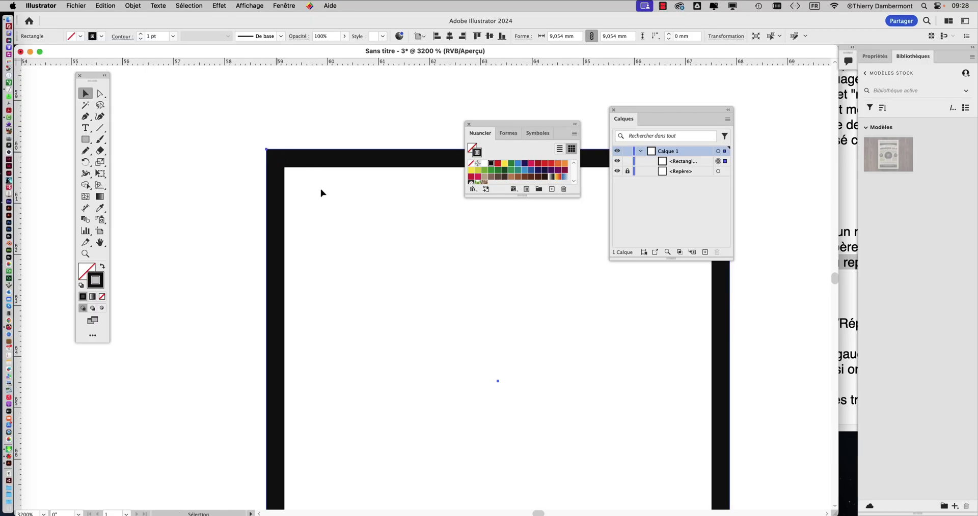
pyautogui.scroll(-5, 399, 277)
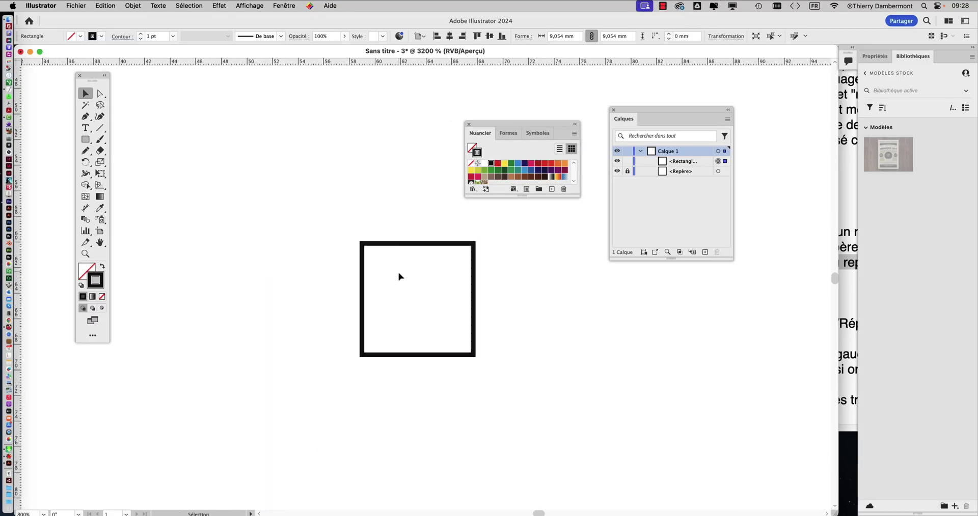
pyautogui.scroll(-3, 399, 277)
pyautogui.hscroll(3, 253, 234)
pyautogui.scroll(-2, 271, 222)
pyautogui.moveTo(275, 230); pyautogui.dragTo(396, 144)
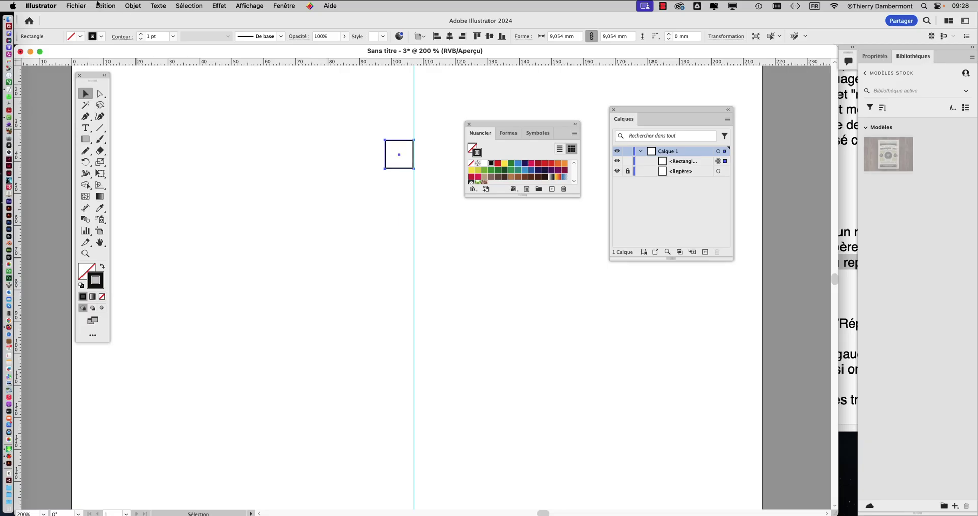
# Save the document on the computer as symetrie-01.ai in the SYMÉTRIE ET PEINTURE DYNAMIQUE folder, and stop the online-saving prompt from appearing again
pyautogui.click(76, 6)
pyautogui.click(121, 109)
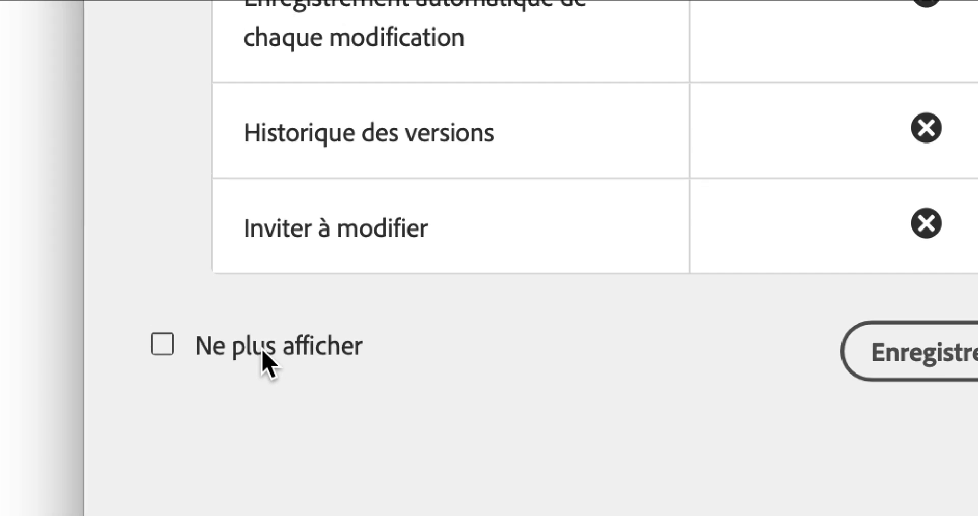
pyautogui.click(264, 350)
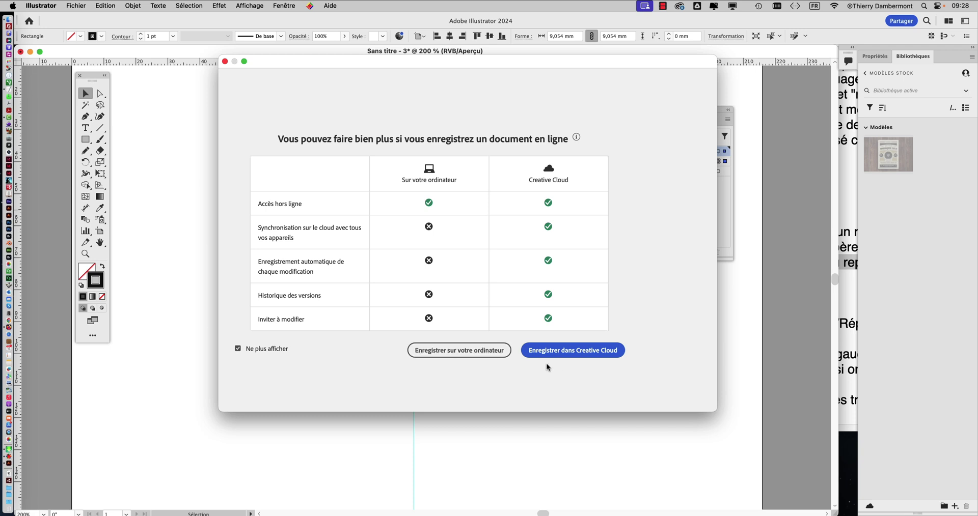
pyautogui.click(446, 356)
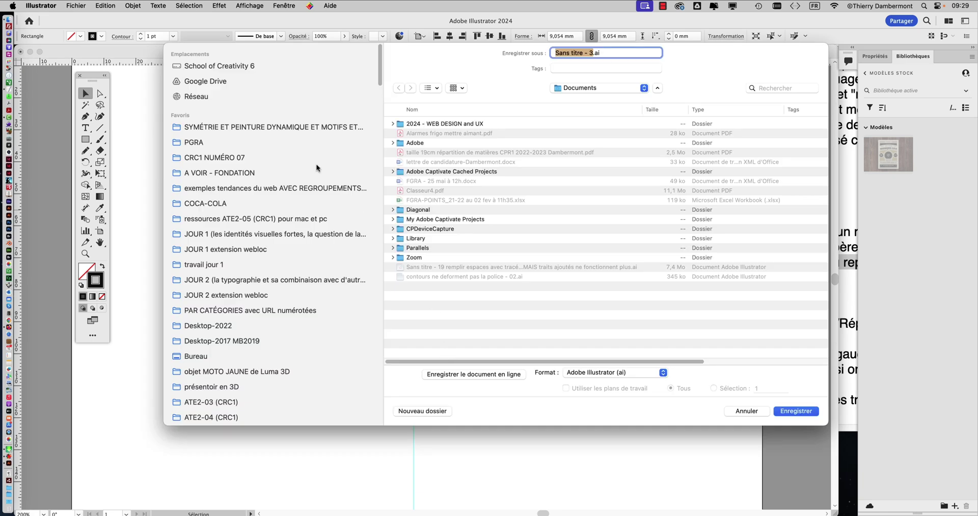
pyautogui.click(252, 129)
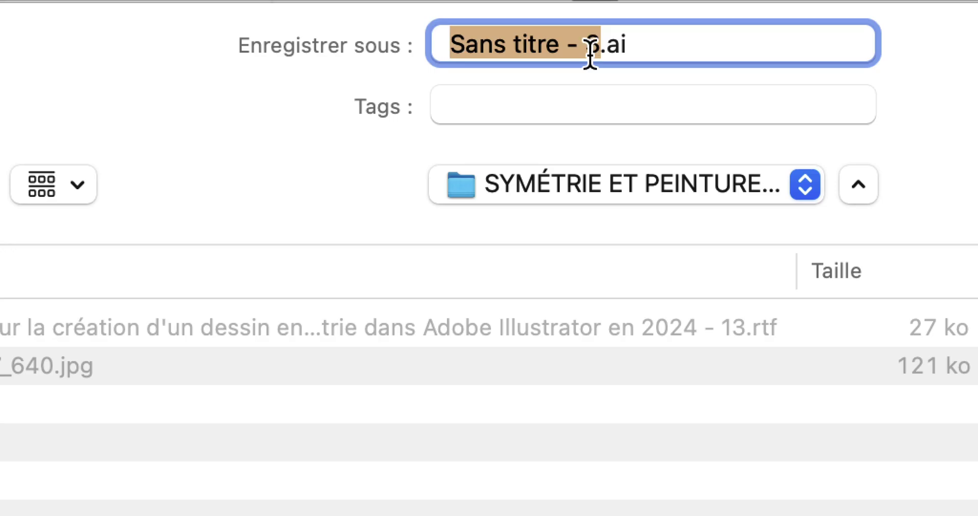
pyautogui.write('symetrie')
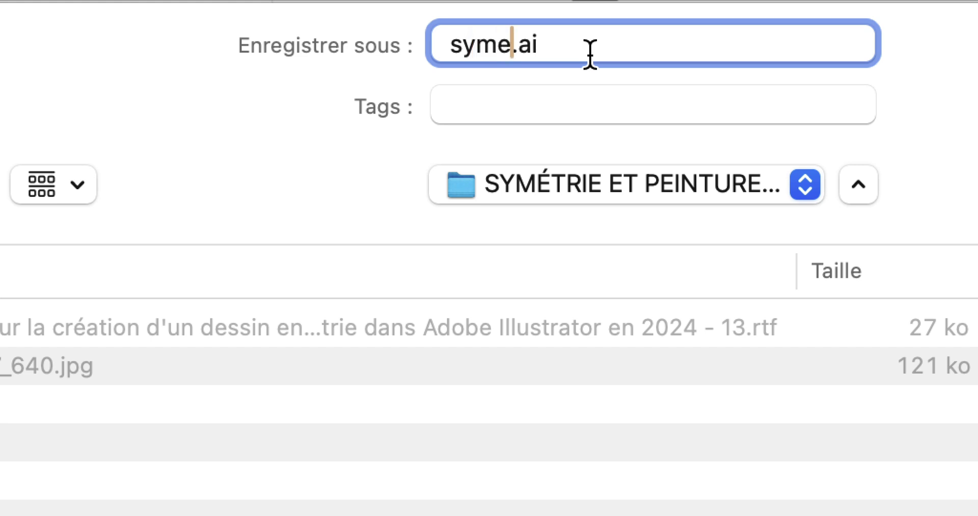
pyautogui.write('-0´')
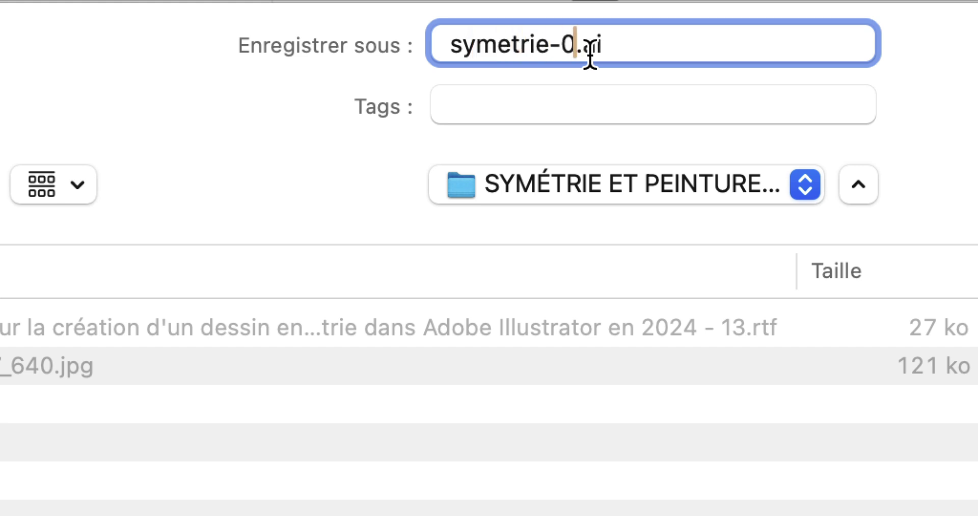
pyautogui.write('1')
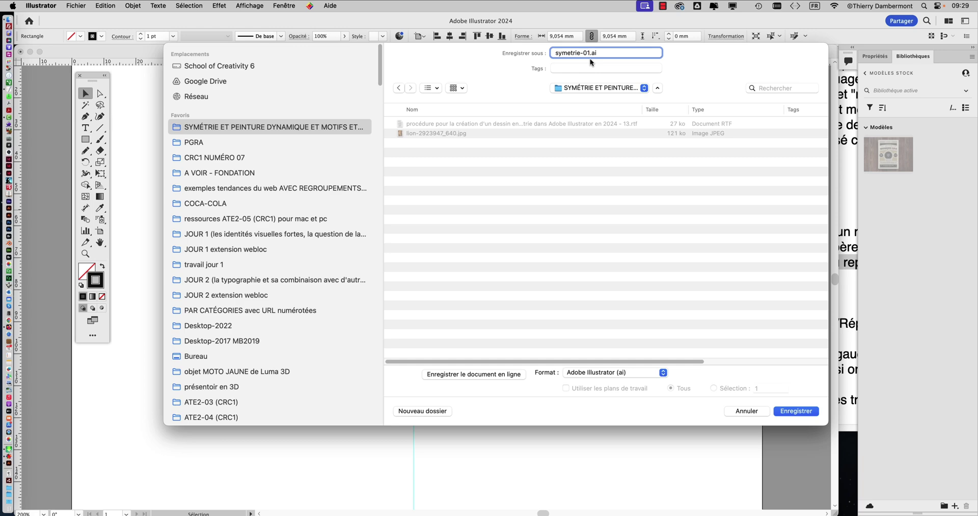
pyautogui.click(797, 411)
pyautogui.click(731, 386)
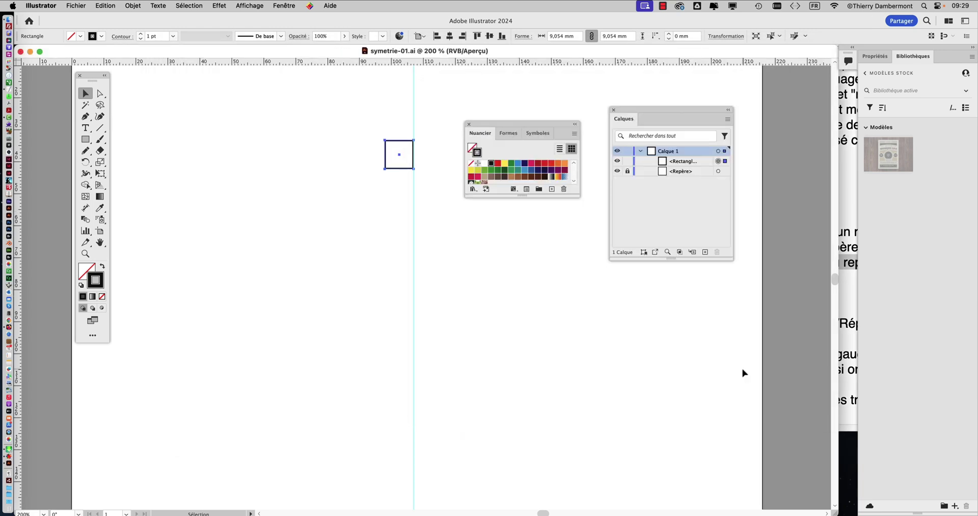
# Switch to the TextEdit procedure and highlight the instruction "On sélectionne le rectangle et on va dans Objet/Répéter/Miroir" under section 03
pyautogui.click(850, 247)
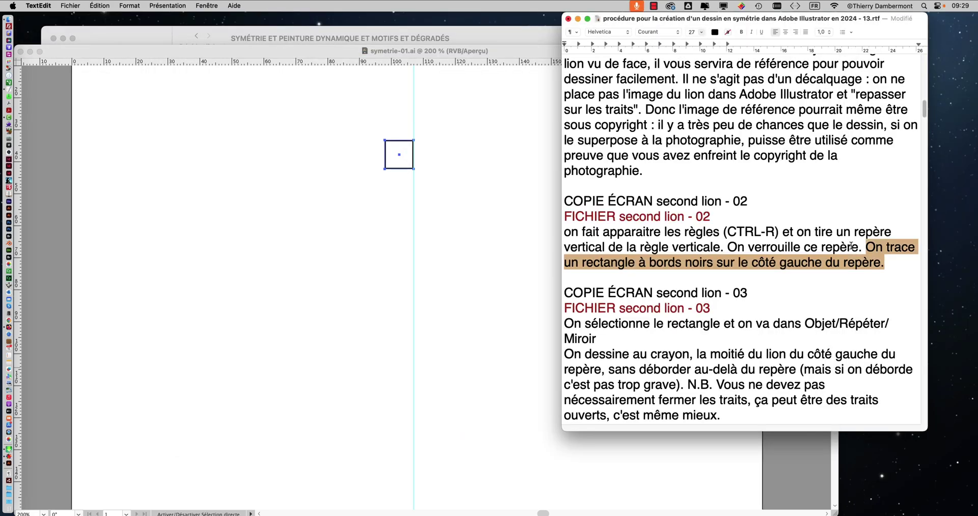
pyautogui.scroll(-3, 699, 198)
pyautogui.scroll(-3, 699, 198)
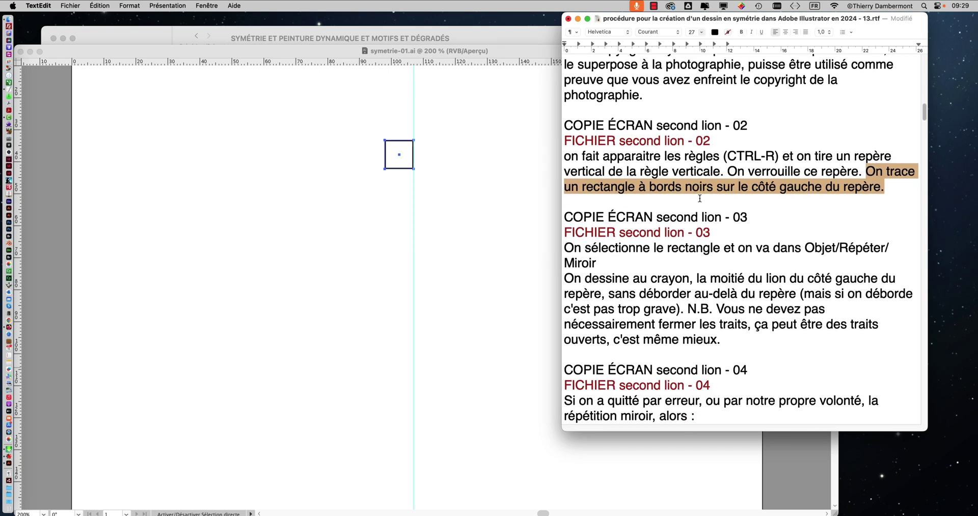
pyautogui.moveTo(574, 216); pyautogui.dragTo(875, 226)
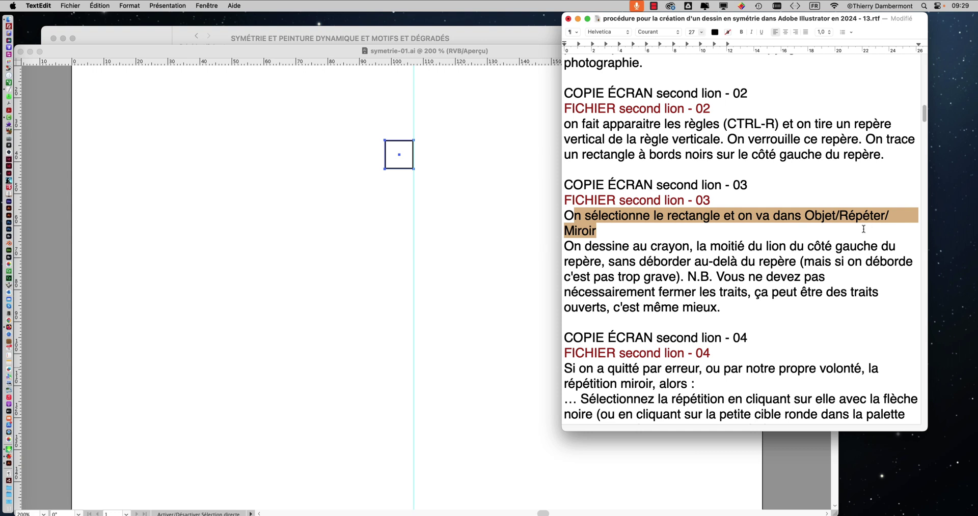
pyautogui.click(590, 222)
pyautogui.moveTo(566, 216); pyautogui.dragTo(597, 229)
pyautogui.scroll(-1, 626, 236)
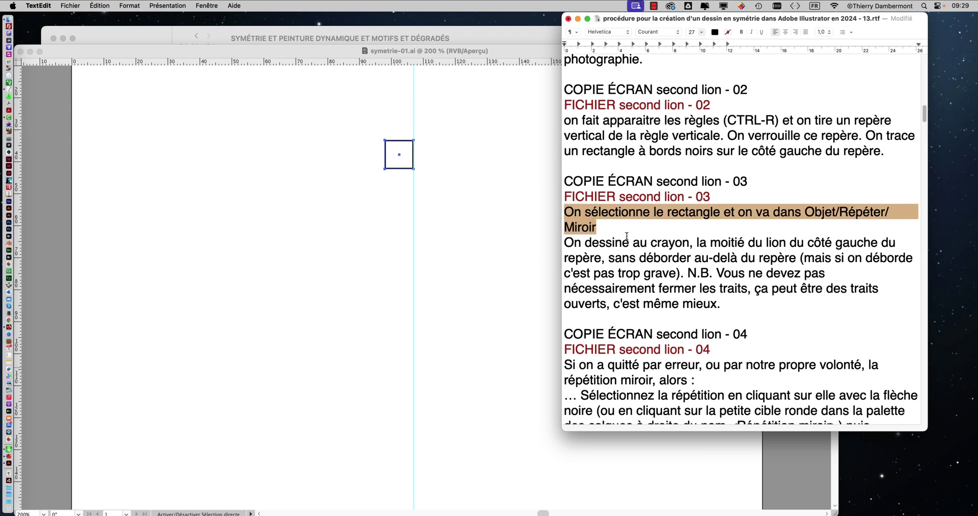
pyautogui.scroll(-1, 626, 236)
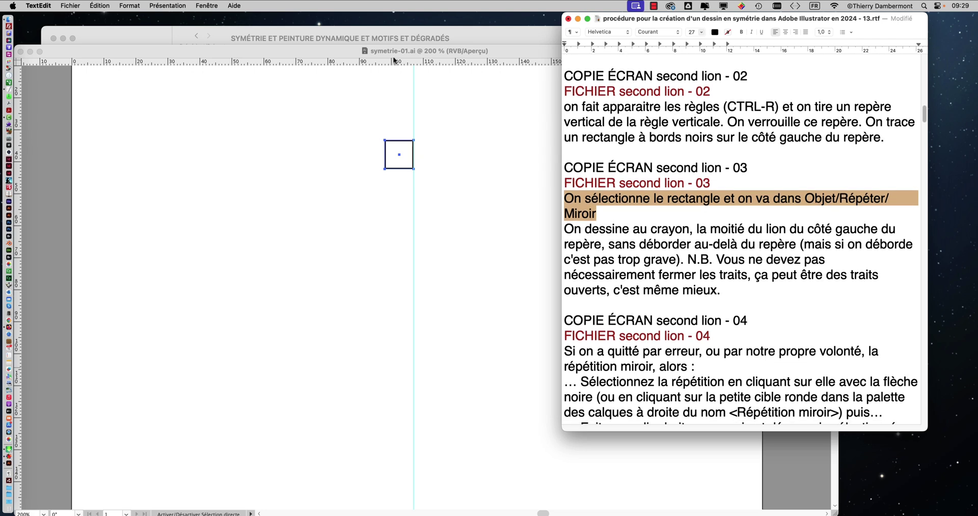
# Switch to Illustrator and apply a mirror repeat to the selected black-bordered square against the guide
pyautogui.click(302, 51)
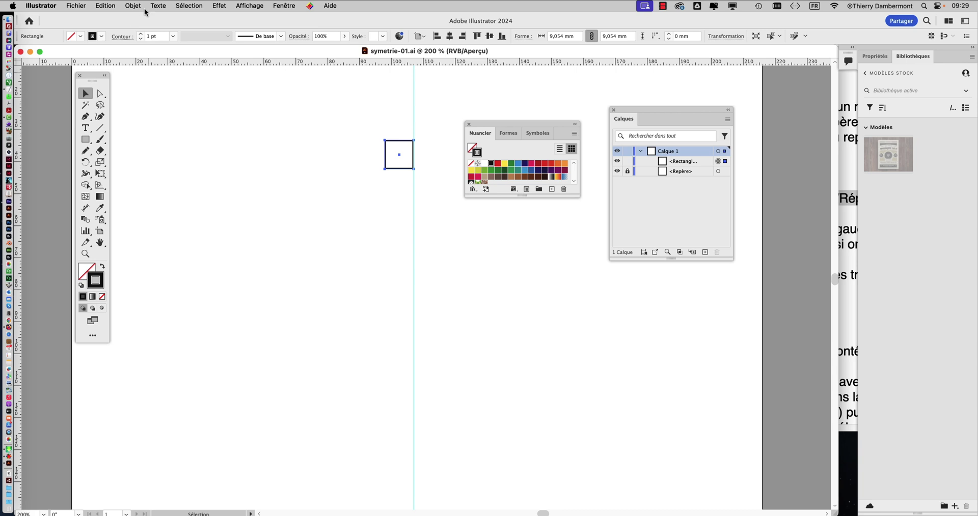
pyautogui.click(129, 5)
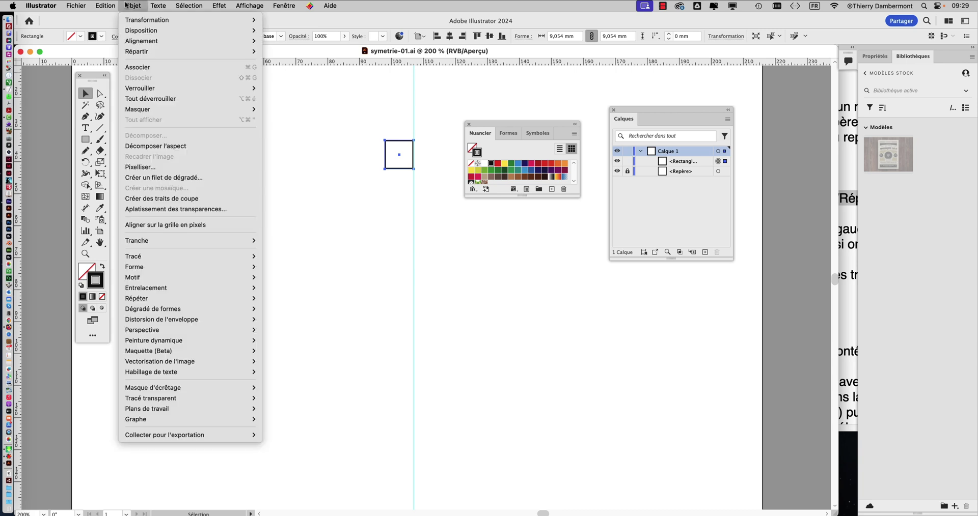
pyautogui.moveTo(157, 299)
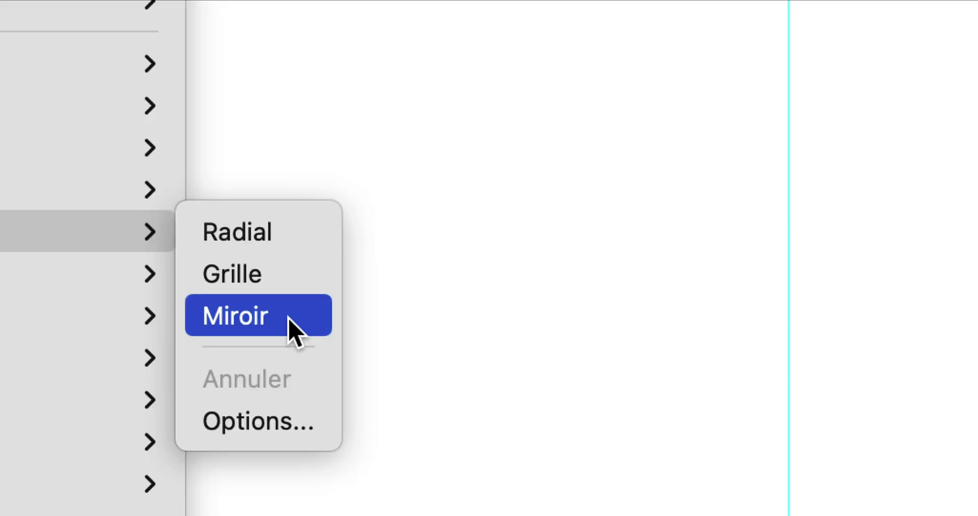
pyautogui.click(289, 319)
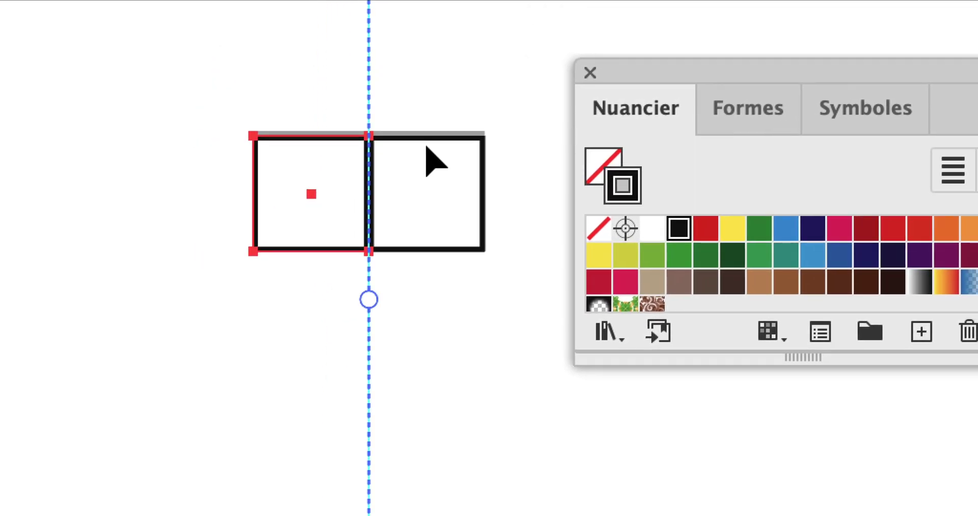
pyautogui.scroll(2, 426, 148)
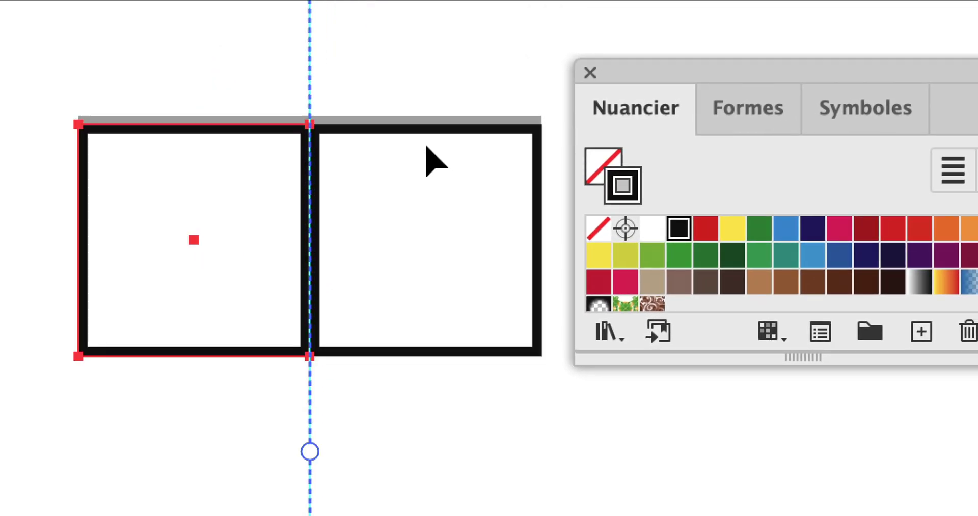
pyautogui.scroll(-1, 427, 147)
pyautogui.scroll(-1, 426, 148)
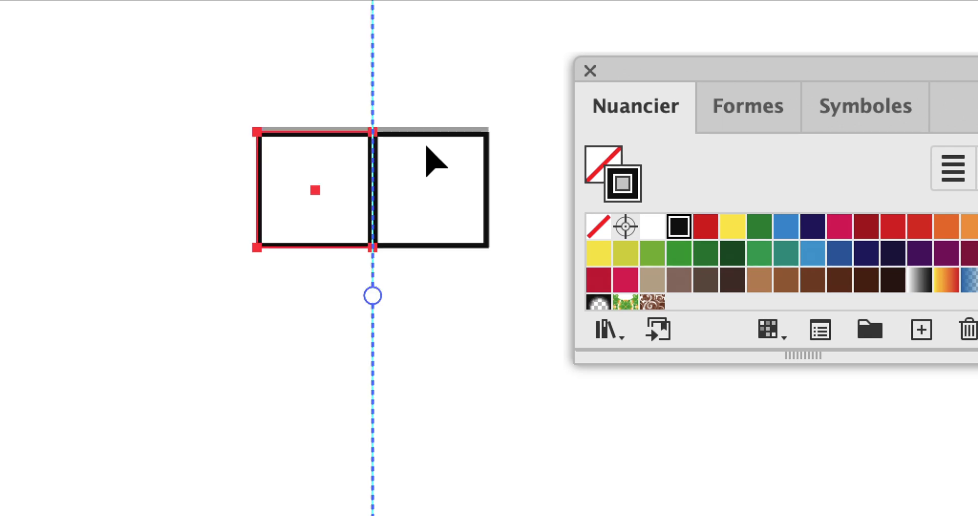
# Deselect the square inside the mirror repeat
pyautogui.click(405, 122)
pyautogui.click(346, 134)
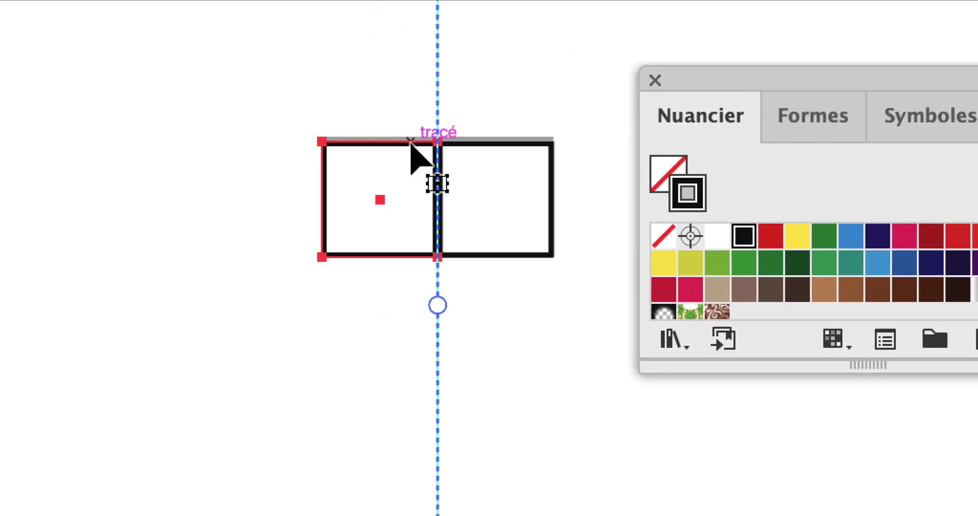
pyautogui.click(504, 157)
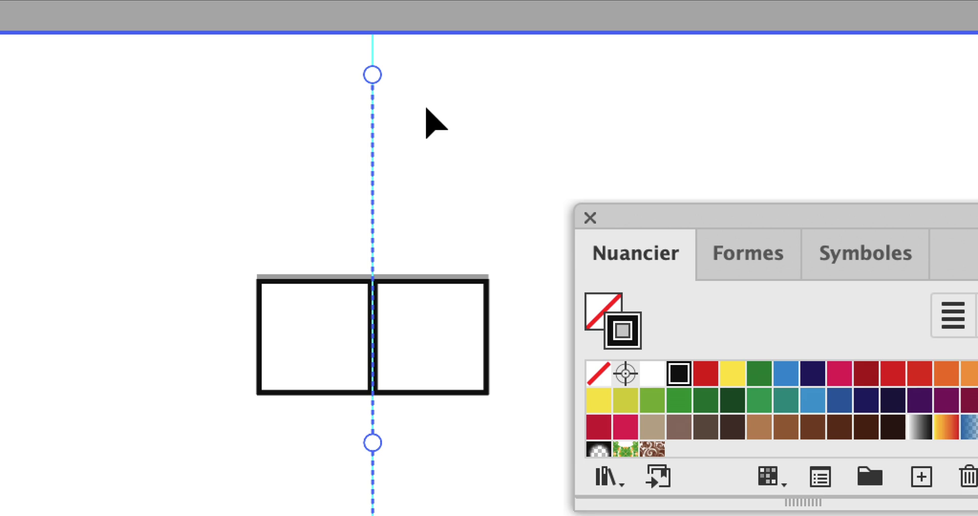
pyautogui.press('a')
pyautogui.press('alt')
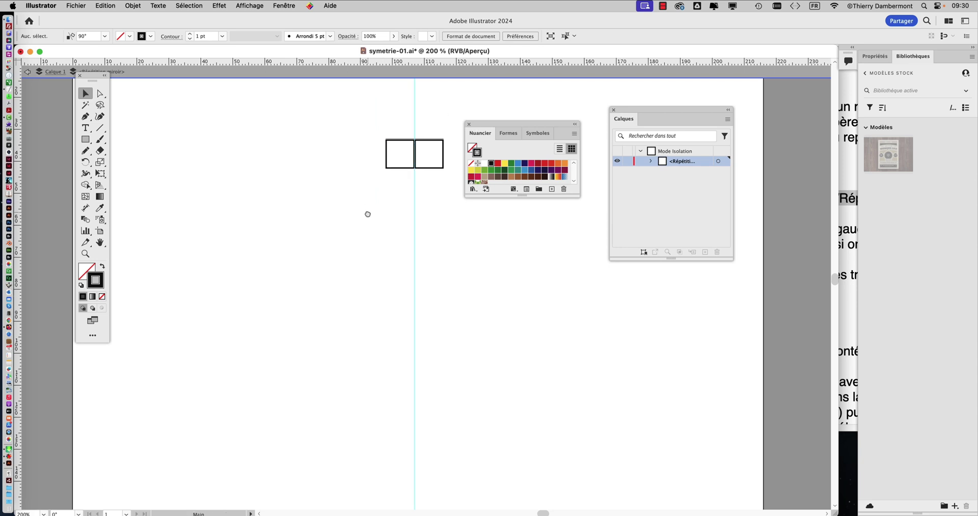
pyautogui.moveTo(367, 212); pyautogui.dragTo(245, 232)
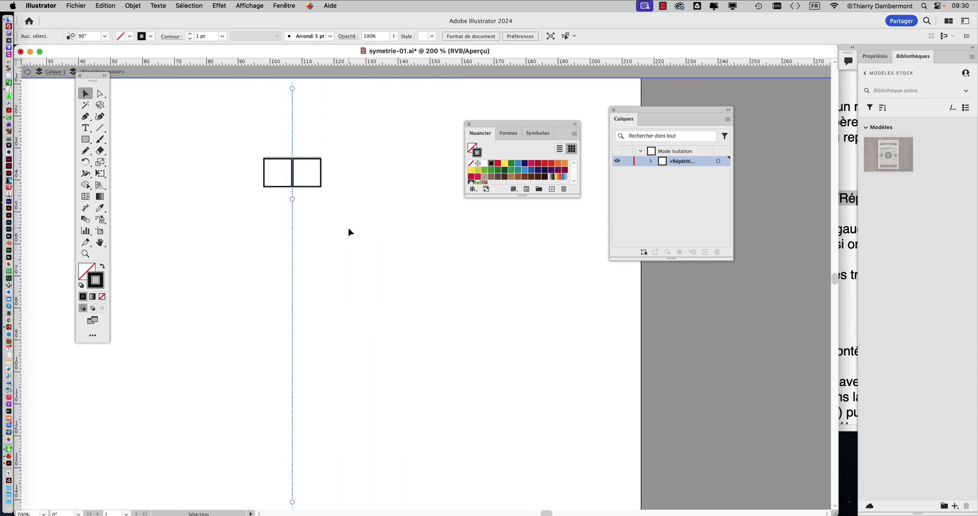
# Switch to the TextEdit procedure and highlight "Objet/Répéter" in the section 03 instruction
pyautogui.click(843, 286)
pyautogui.click(815, 202)
pyautogui.moveTo(805, 198); pyautogui.dragTo(886, 198)
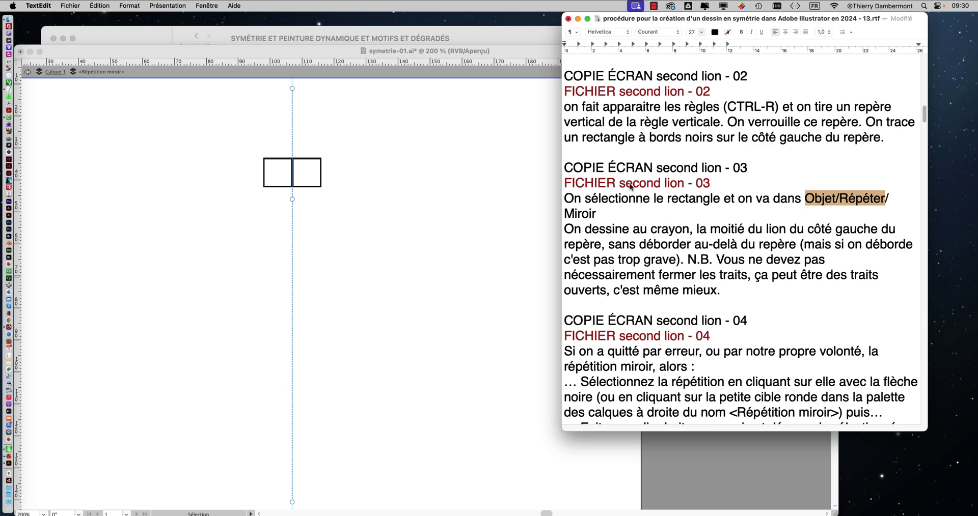
# Switch to Illustrator and examine the available Distorsion et transformation effects without applying any
pyautogui.click(230, 51)
pyautogui.click(231, 8)
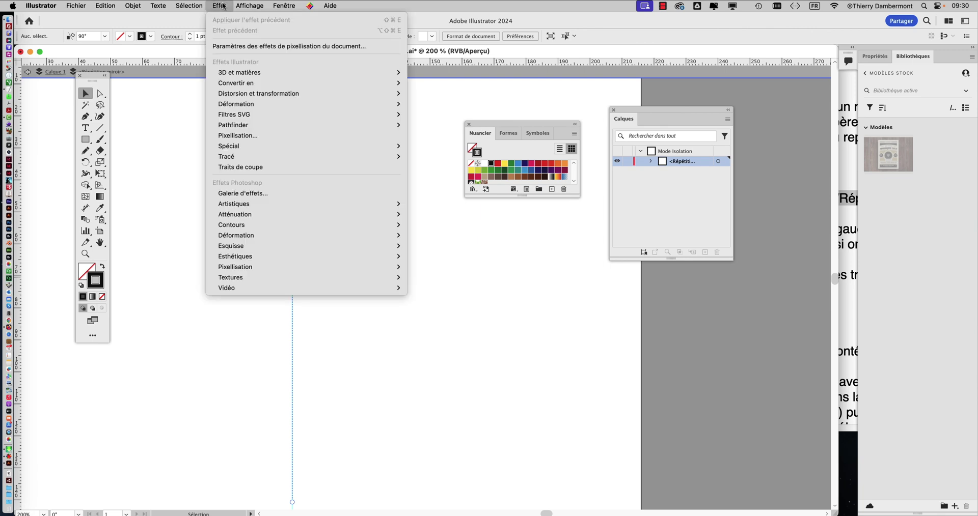
pyautogui.moveTo(228, 93)
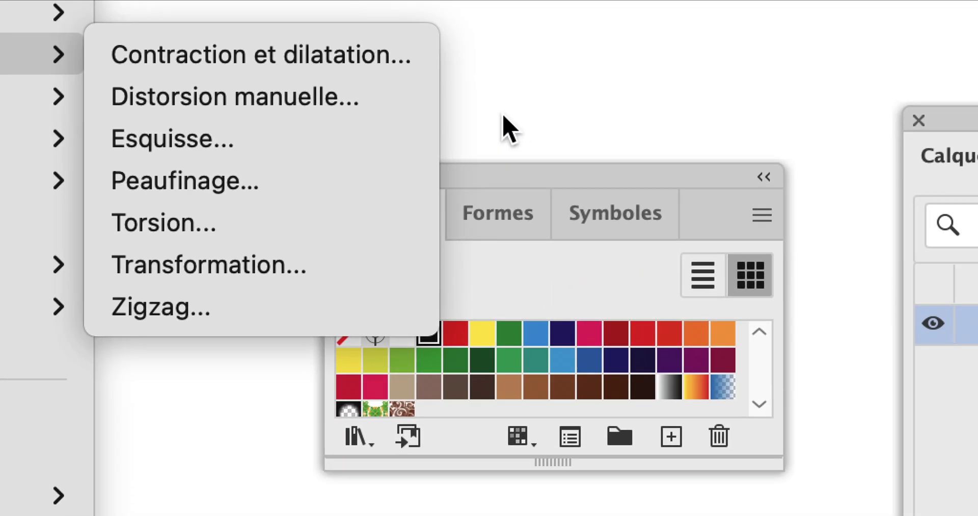
pyautogui.click(502, 120)
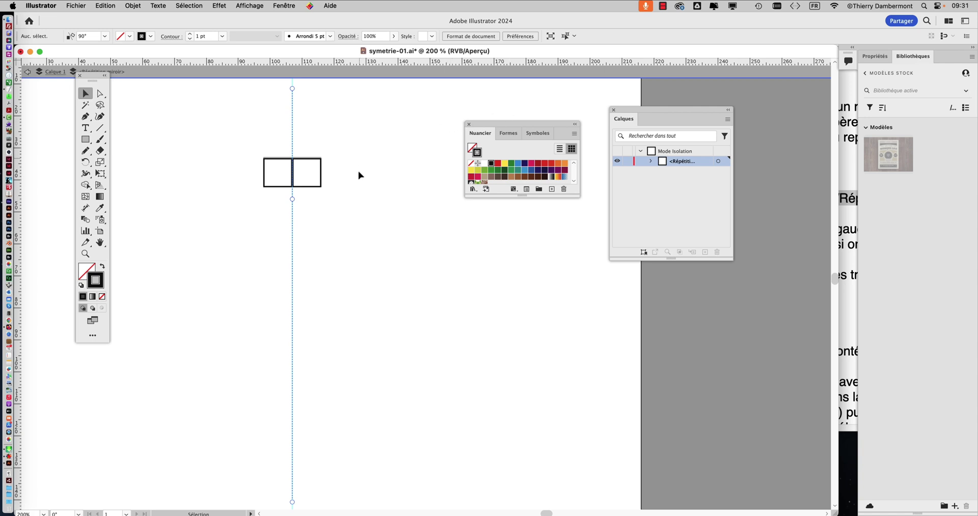
pyautogui.click(408, 252)
# Switch to the TextEdit procedure, add a full stop after "Miroir" in section 03, and highlight "du côté gauche du repère"
pyautogui.press('super+Tab')
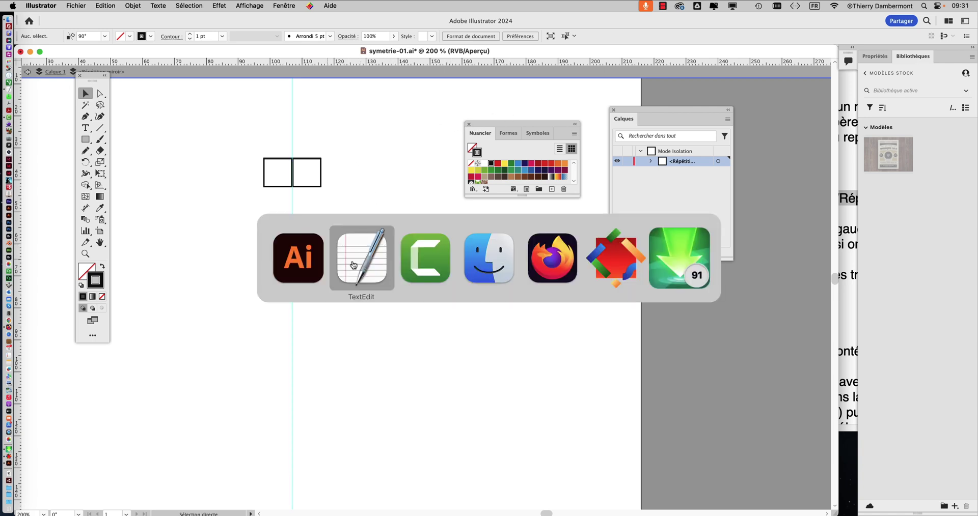
pyautogui.click(662, 240)
pyautogui.click(600, 213)
pyautogui.write('.')
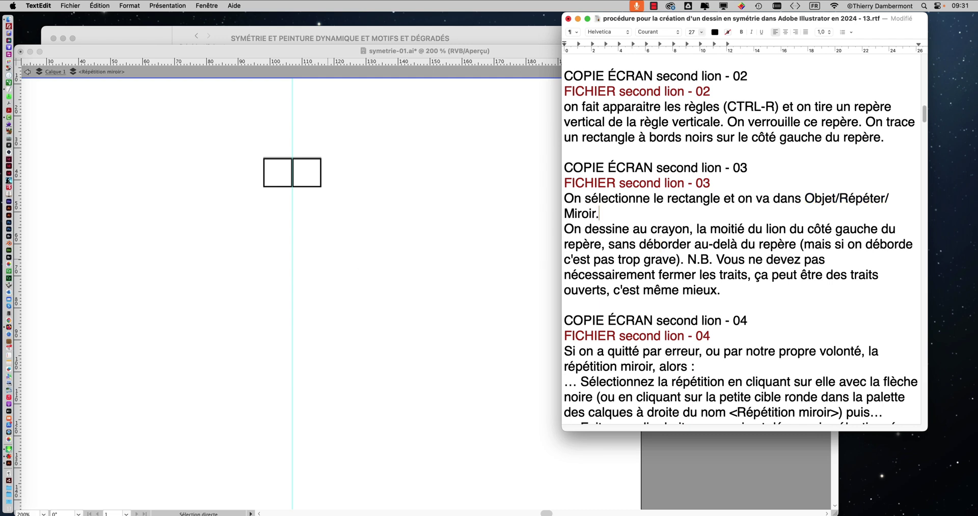
pyautogui.moveTo(582, 229); pyautogui.dragTo(597, 245)
pyautogui.click(800, 229)
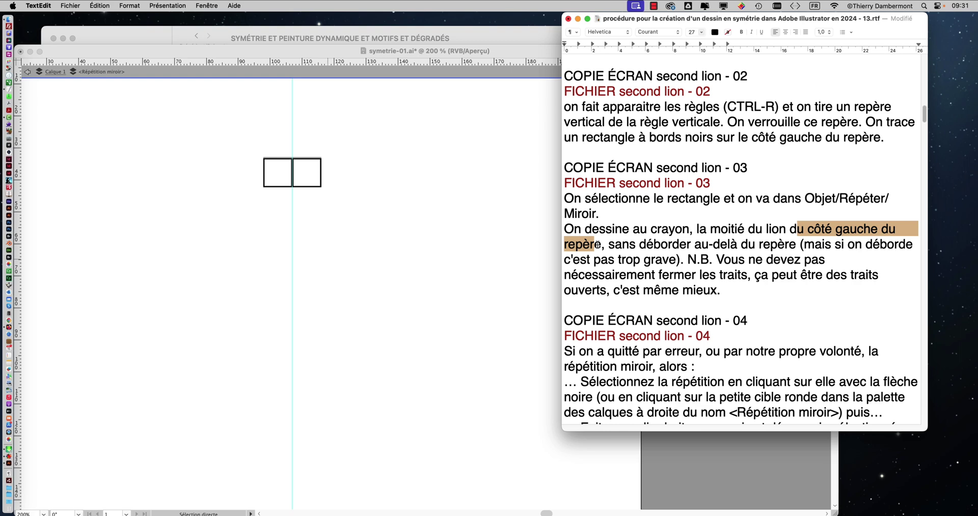
# Switch to Illustrator and try moving the square inside the mirror repeat around and across the axis
pyautogui.click(263, 64)
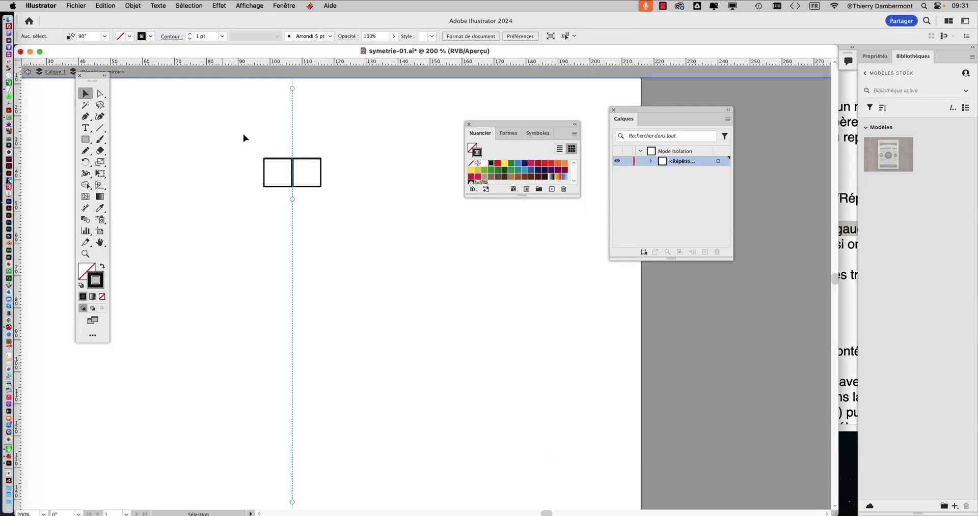
pyautogui.moveTo(276, 163); pyautogui.dragTo(211, 135)
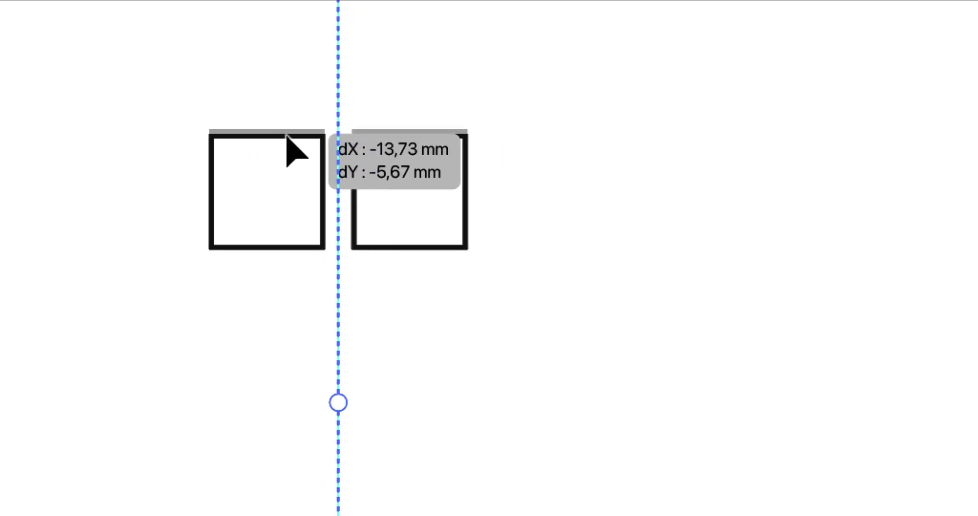
pyautogui.moveTo(286, 137); pyautogui.dragTo(306, 158)
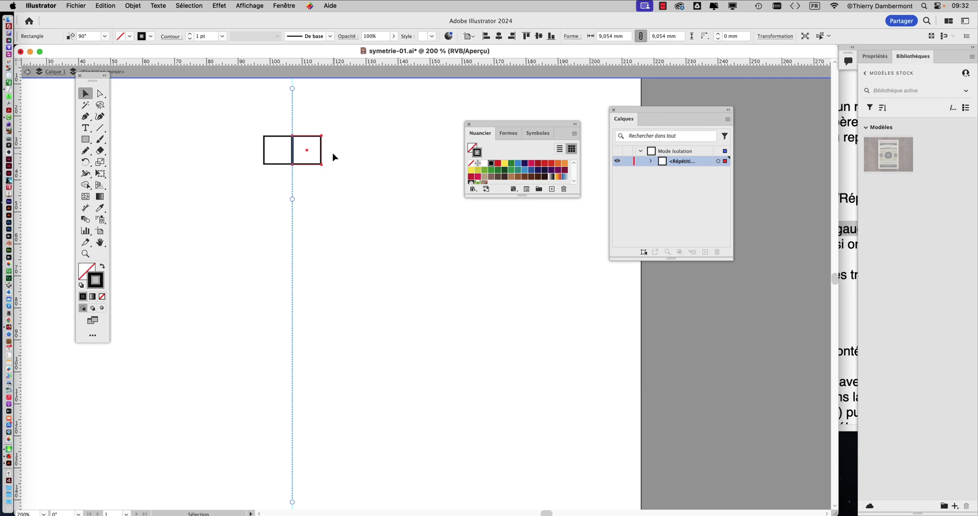
# Draw small test squares on both sides of the mirror axis, the second about 2.8 mm wide, and delete the second one
pyautogui.click(86, 139)
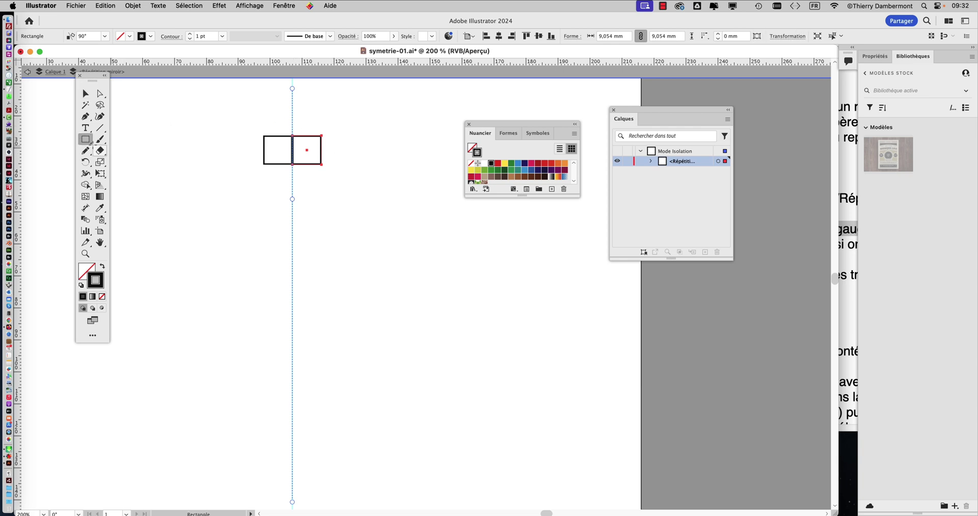
pyautogui.moveTo(230, 201); pyautogui.dragTo(238, 208)
pyautogui.moveTo(365, 248); pyautogui.dragTo(374, 257)
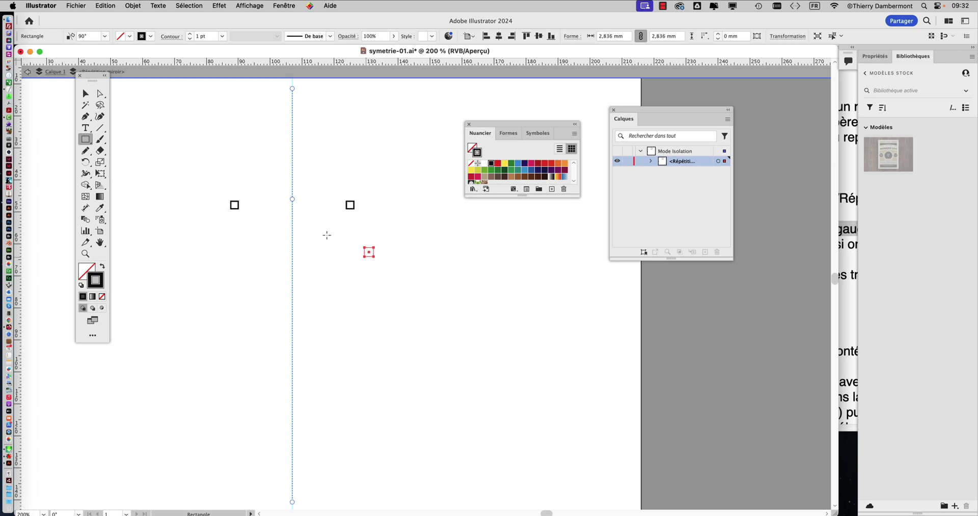
pyautogui.click(87, 95)
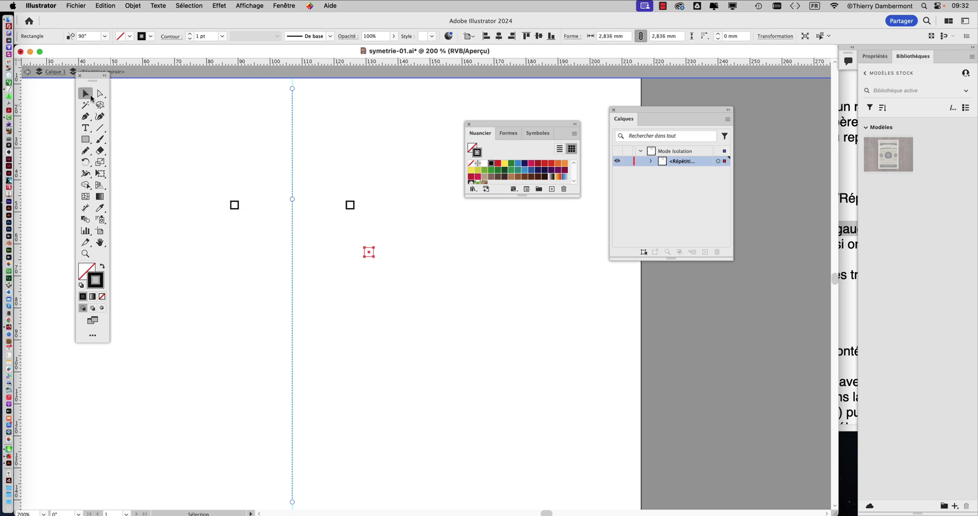
pyautogui.click(363, 243)
pyautogui.press('Delete')
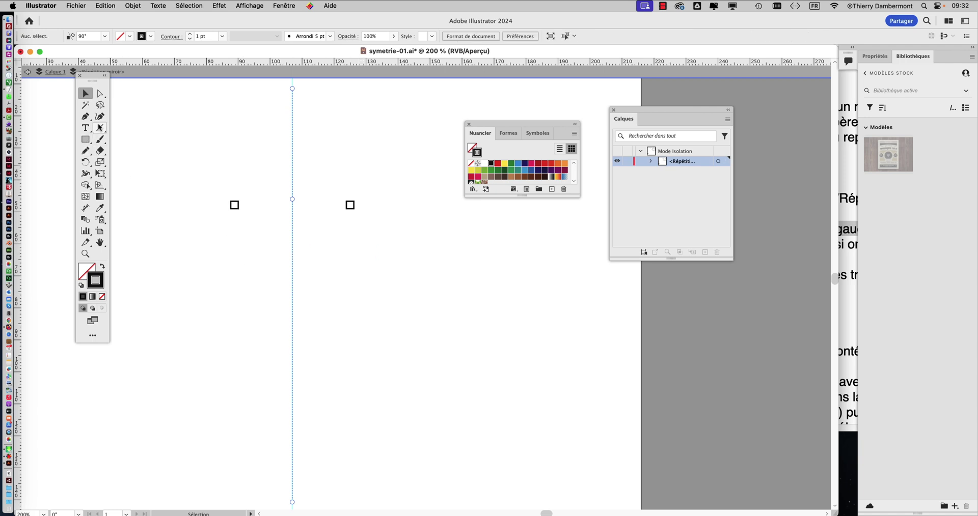
# Undo the small test squares and deselect everything inside the mirror repeat
pyautogui.press('super+z')
pyautogui.press('super+z')
pyautogui.press('super+z')
pyautogui.press('super+z')
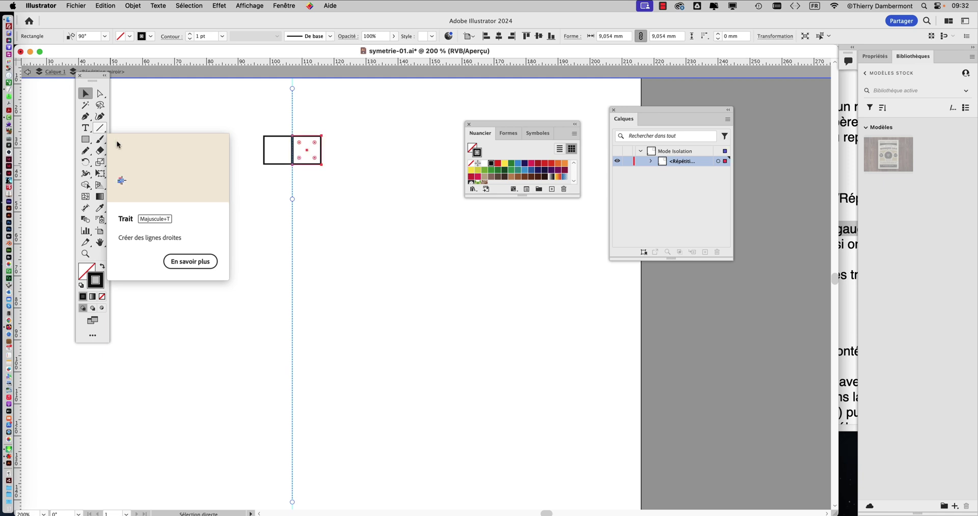
pyautogui.click(316, 218)
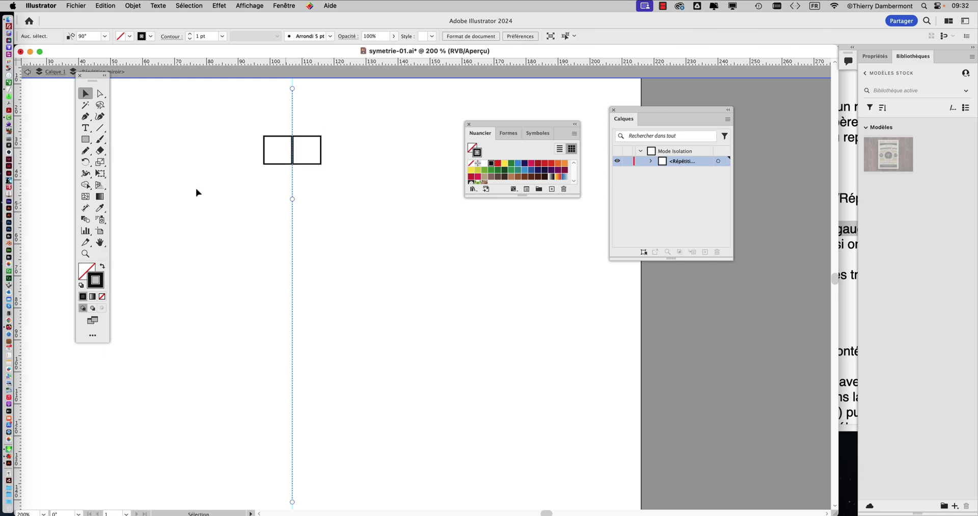
# Replace the contents of the mirror repeat with a test rectangle about 3.1 × 4 mm on the left side of the axis
pyautogui.click(87, 142)
pyautogui.keyDown('super'); pyautogui.click(314, 142); pyautogui.keyUp('super')
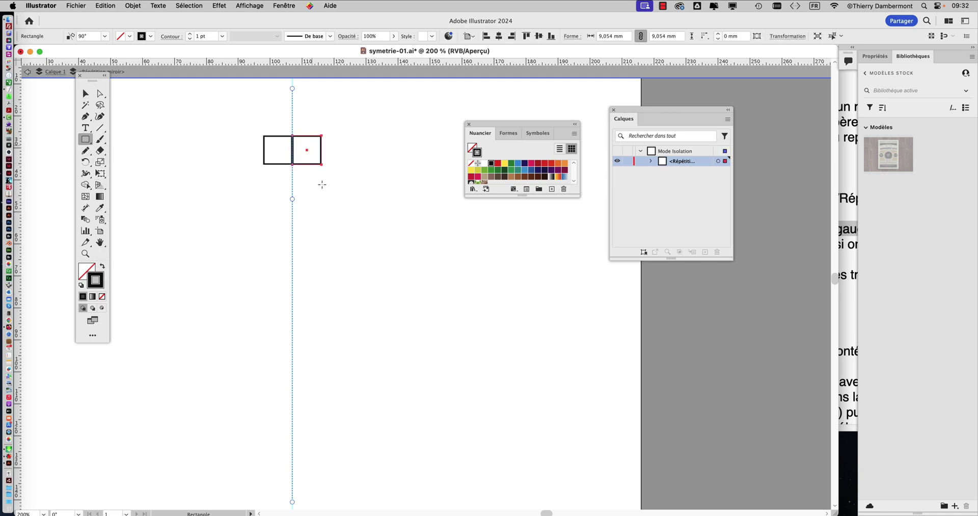
pyautogui.moveTo(329, 214)
pyautogui.mouseDown()
pyautogui.moveTo(344, 249)
pyautogui.moveTo(384, 258)
pyautogui.mouseUp()
pyautogui.press('super+a')
pyautogui.press('BackSpace')
pyautogui.moveTo(214, 190); pyautogui.dragTo(225, 203)
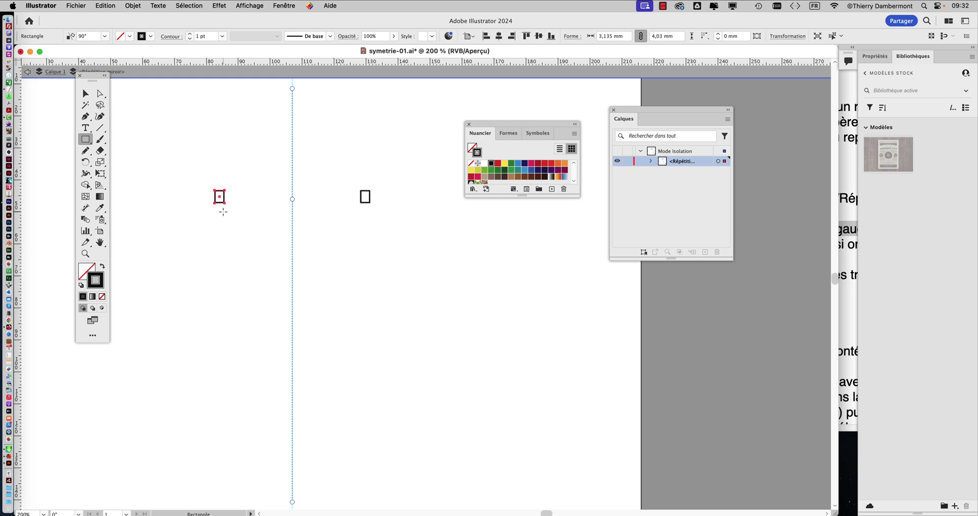
# Undo the test rectangle and the earlier moves of the square inside the mirror repeat
pyautogui.press('super+z')
pyautogui.press('super+z')
pyautogui.press('super+z')
pyautogui.press('super+z')
pyautogui.press('super+z')
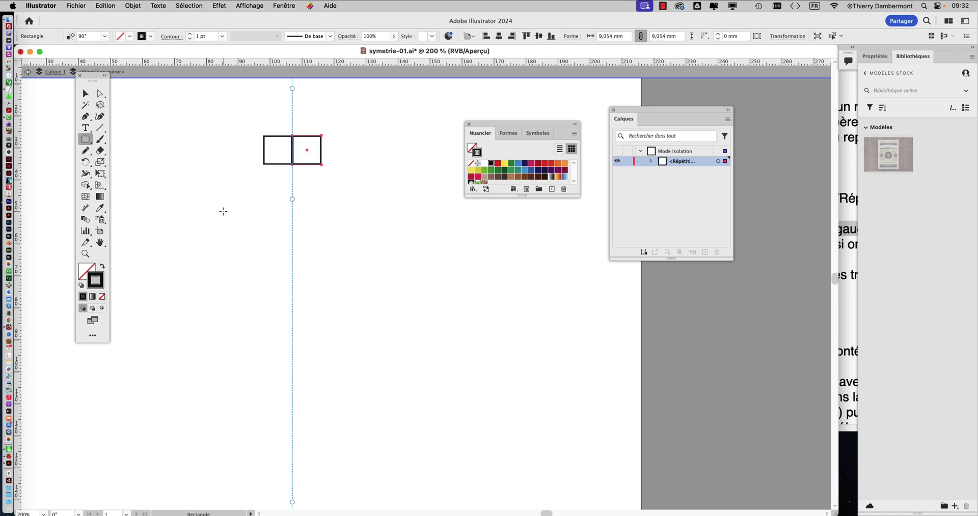
pyautogui.press('super+z')
pyautogui.press('super+z')
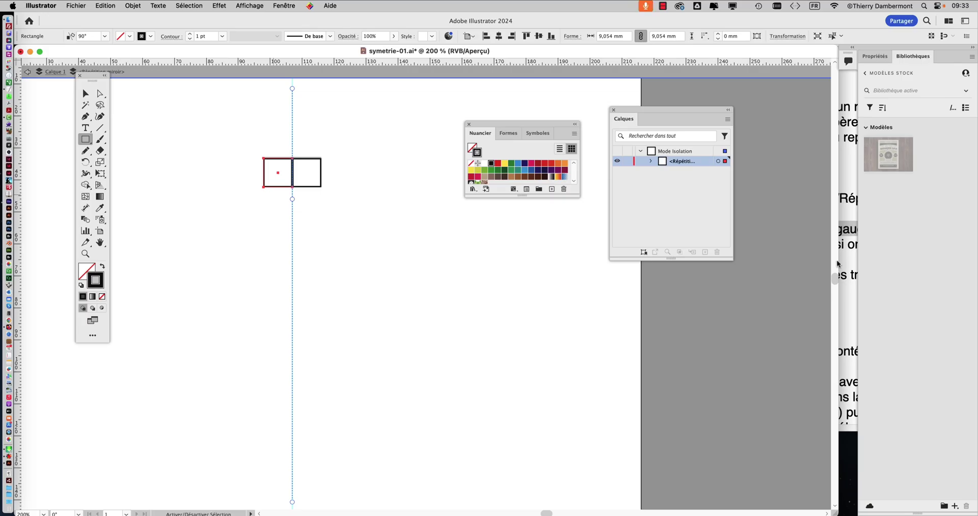
# Switch to the TextEdit procedure and highlight the section 03 passages on not crossing the guide and not having to close the strokes
pyautogui.click(845, 258)
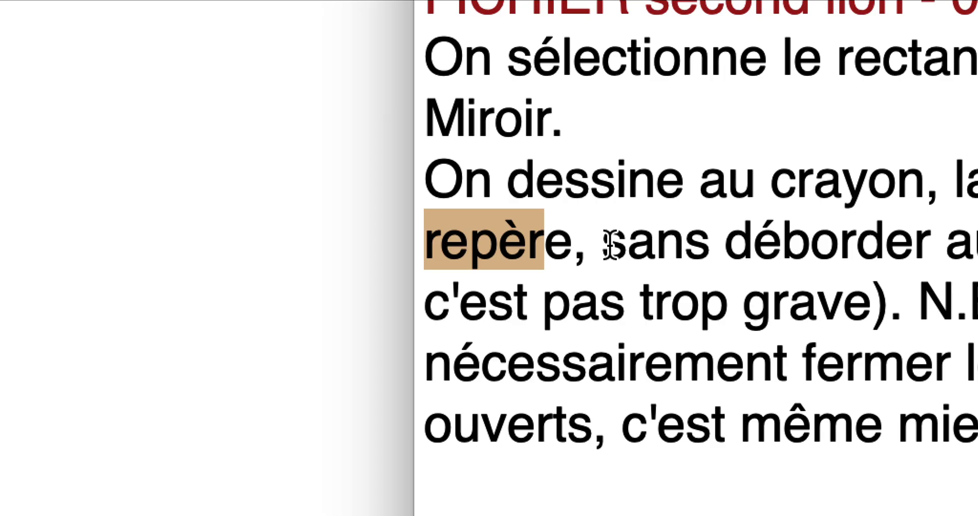
pyautogui.click(610, 245)
pyautogui.moveTo(611, 245); pyautogui.dragTo(751, 243)
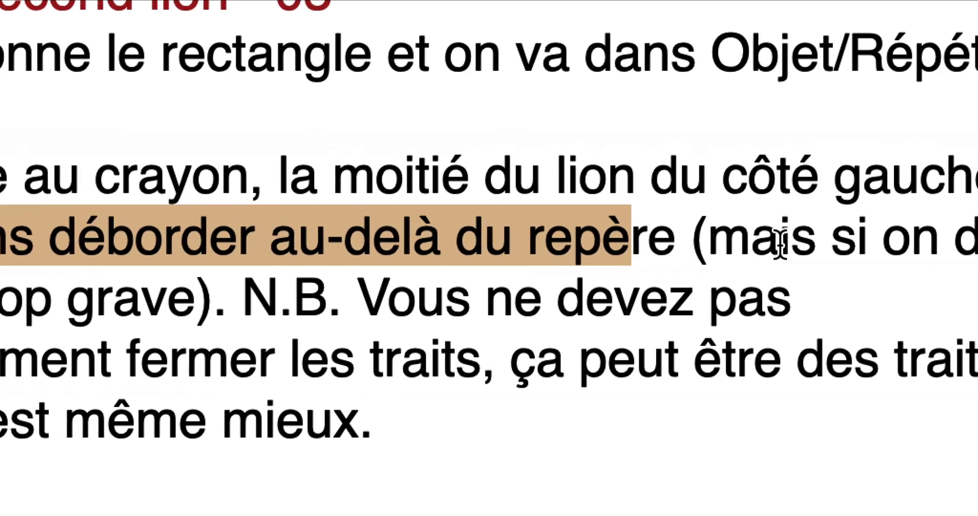
pyautogui.moveTo(821, 240); pyautogui.dragTo(977, 241)
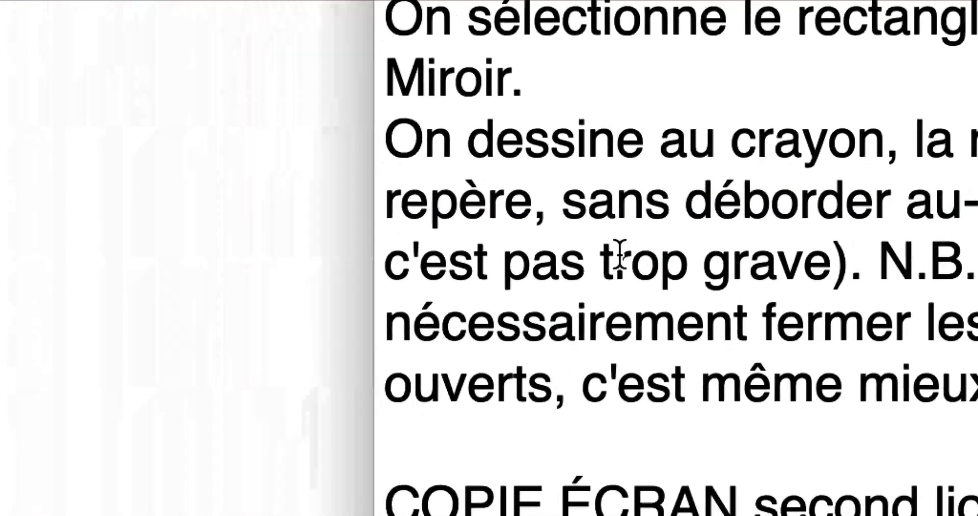
pyautogui.moveTo(563, 257); pyautogui.dragTo(811, 275)
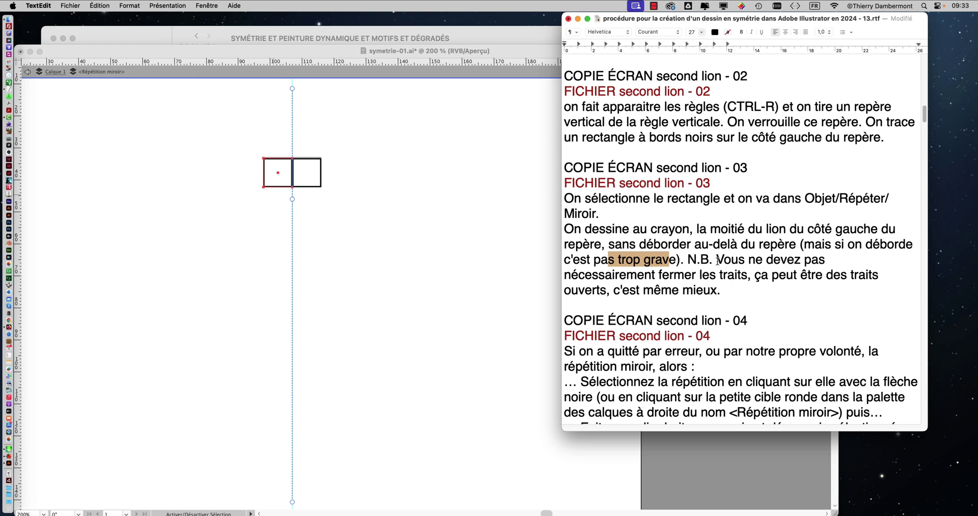
pyautogui.moveTo(716, 262); pyautogui.dragTo(752, 276)
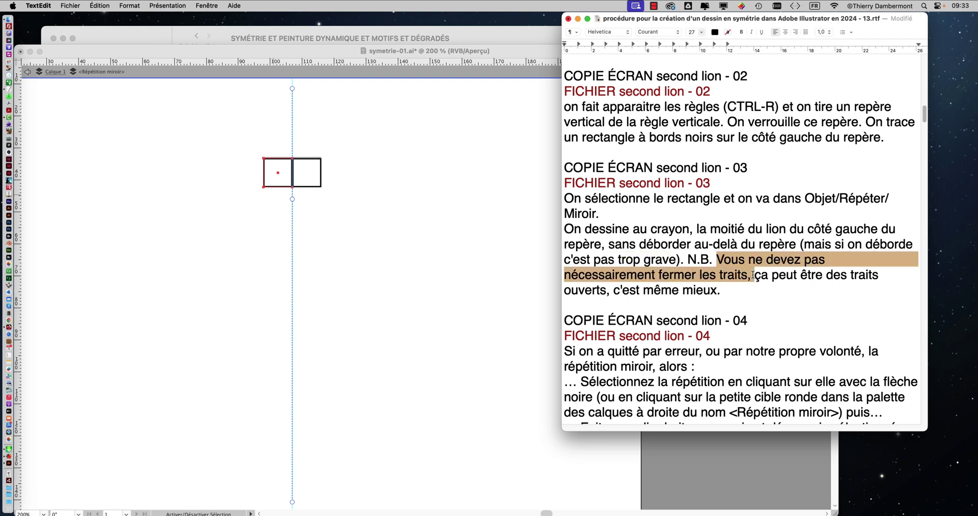
# Highlight the rest of the section 03 note on open strokes and return to Illustrator to narrow the document window beside the procedure
pyautogui.moveTo(753, 276); pyautogui.dragTo(720, 291)
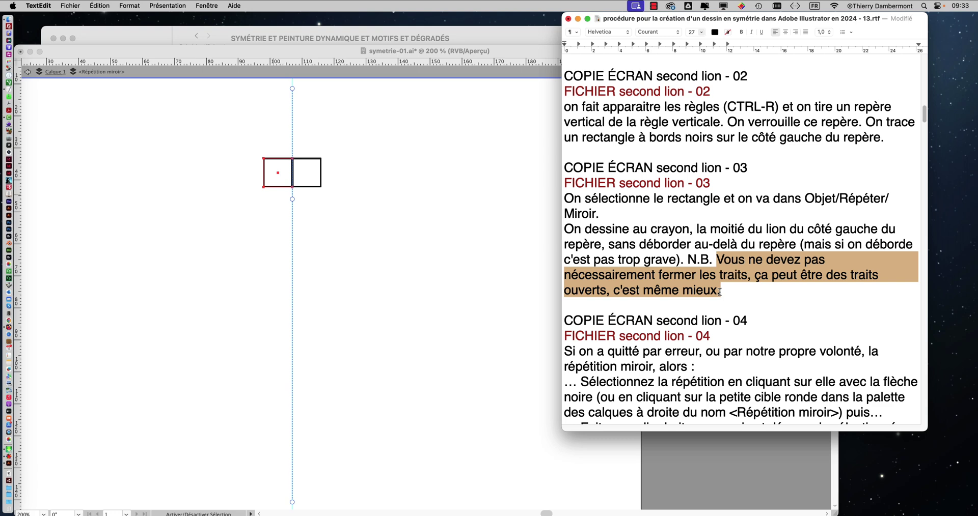
pyautogui.click(298, 61)
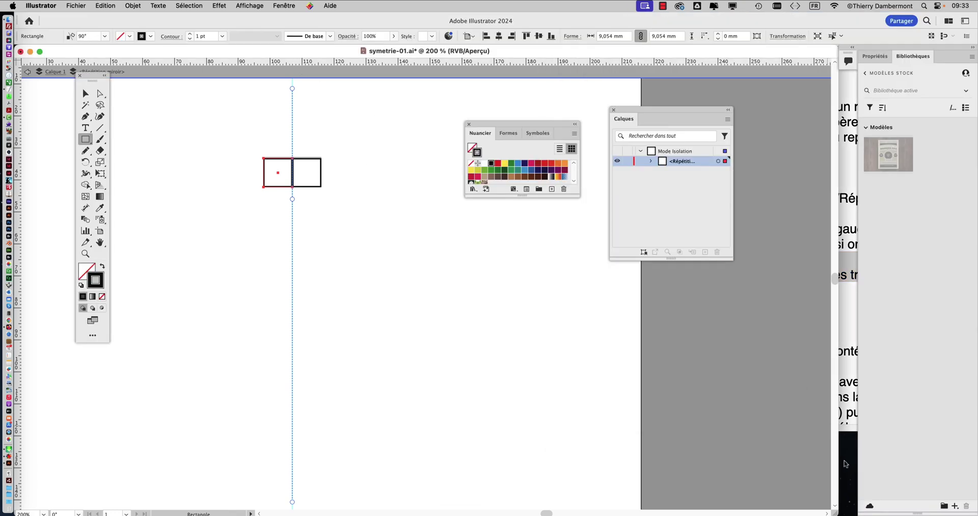
pyautogui.moveTo(835, 513); pyautogui.dragTo(511, 513)
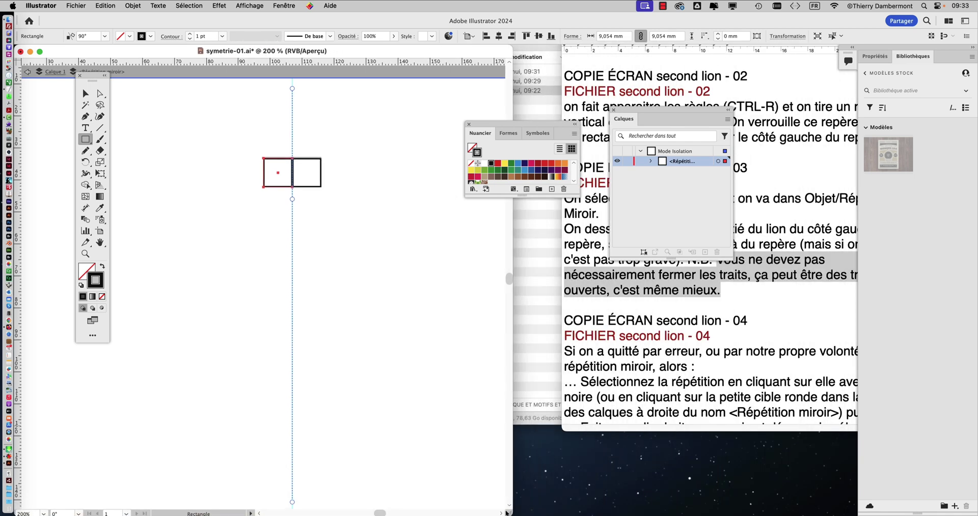
pyautogui.moveTo(316, 309); pyautogui.dragTo(257, 287)
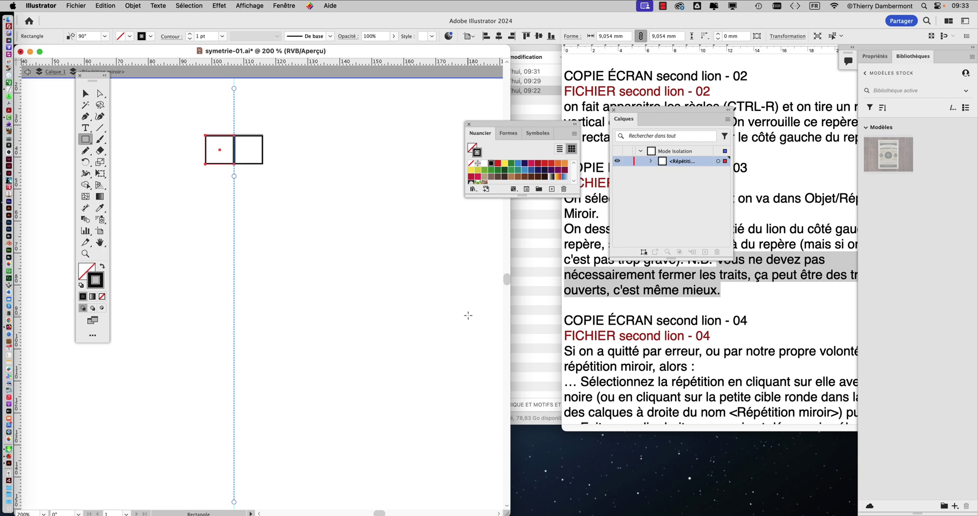
pyautogui.scroll(-2, 391, 412)
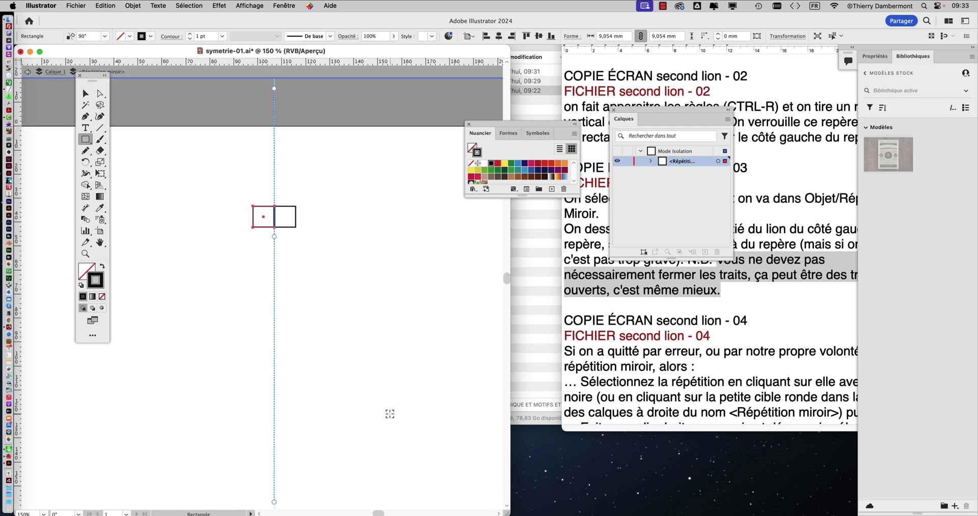
pyautogui.moveTo(323, 364); pyautogui.dragTo(293, 241)
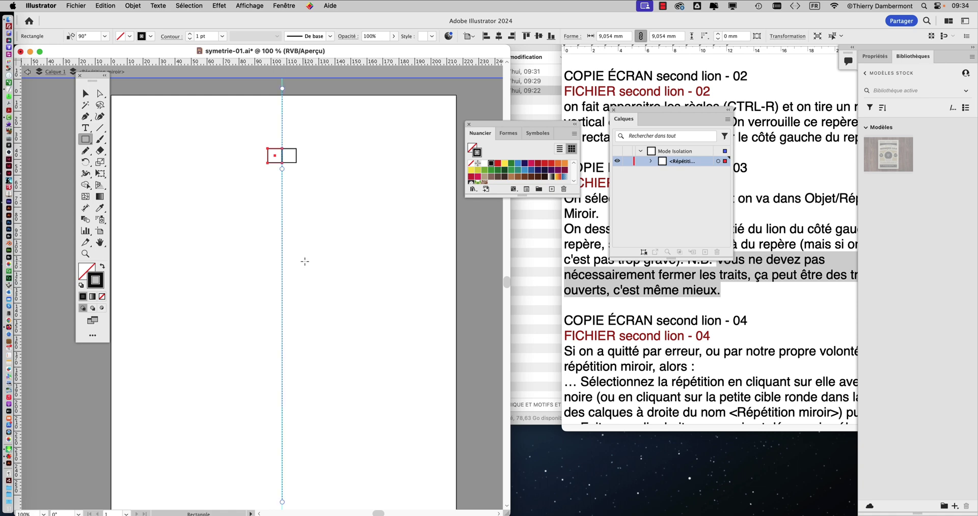
# Switch to Finder, open lion-2923947_640.jpg with its default application, and hide Photoshop
pyautogui.press('super+Tab')
pyautogui.press('super+Tab')
pyautogui.press('super+Tab')
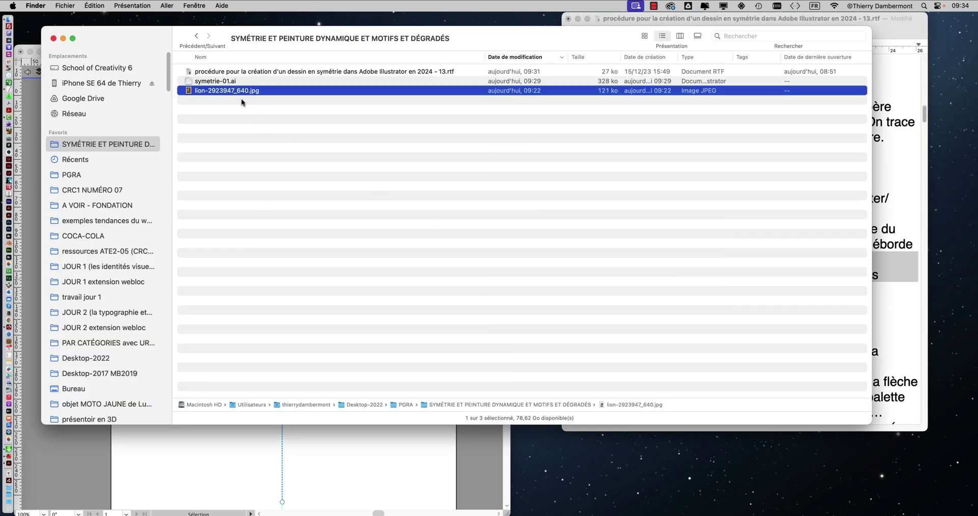
pyautogui.click(207, 72)
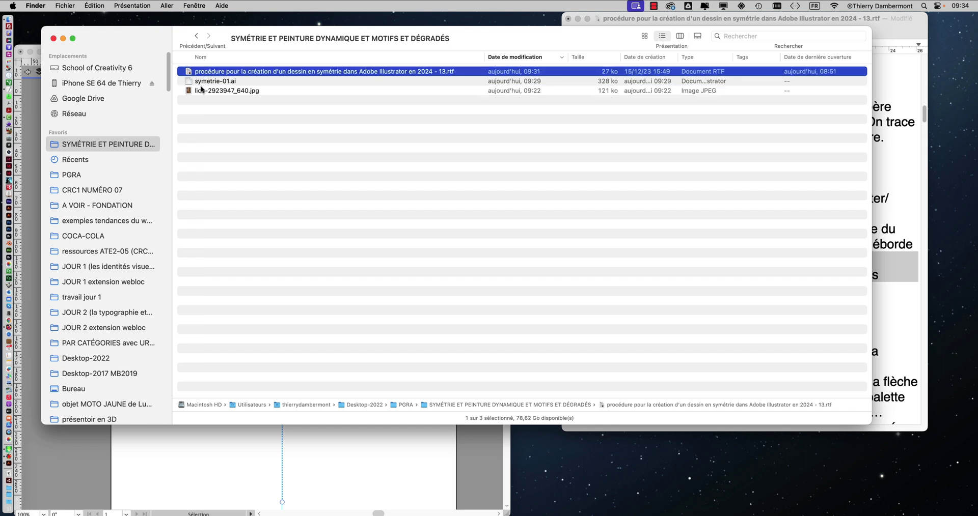
pyautogui.click(201, 92)
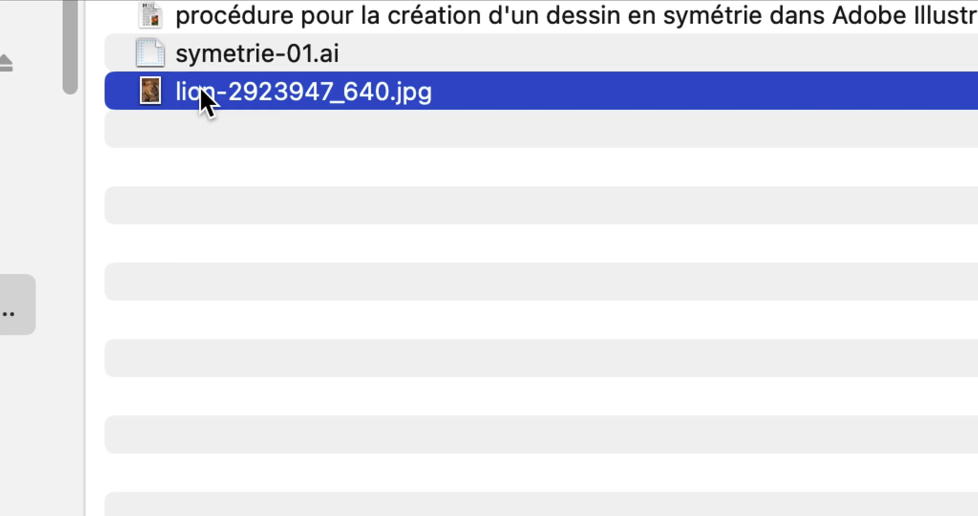
pyautogui.rightClick(202, 91)
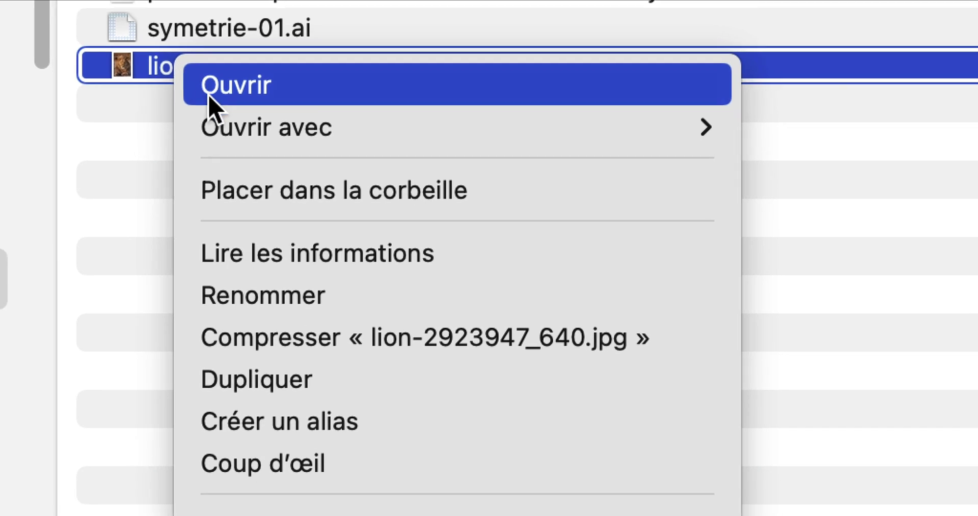
pyautogui.moveTo(231, 112)
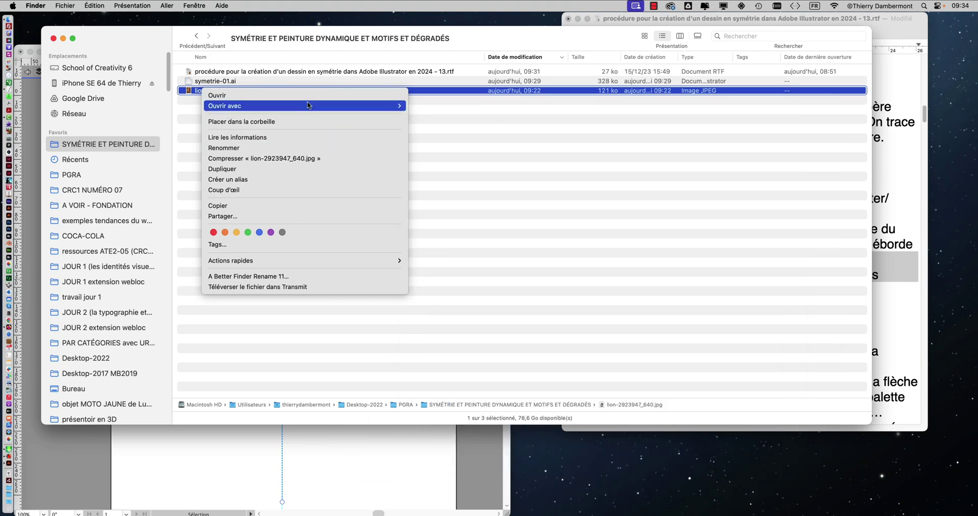
pyautogui.click(461, 144)
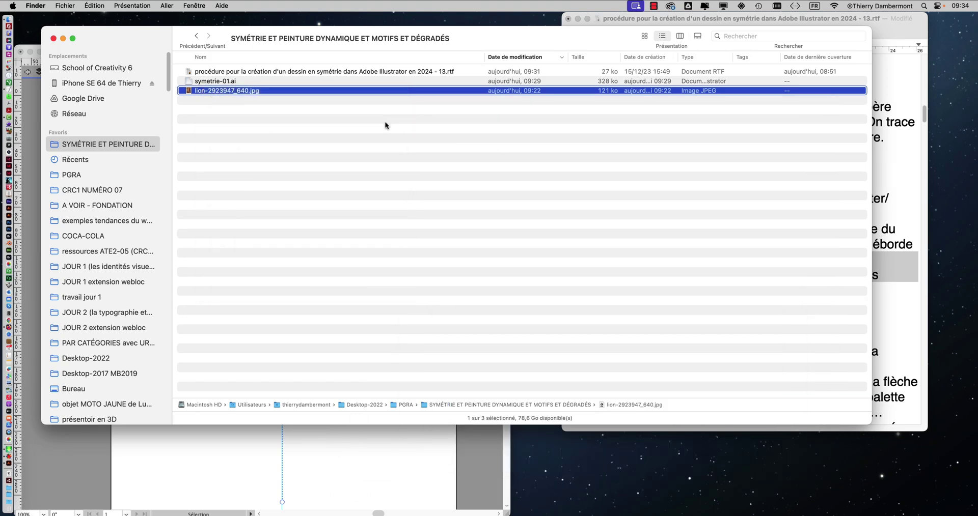
pyautogui.doubleClick(279, 91)
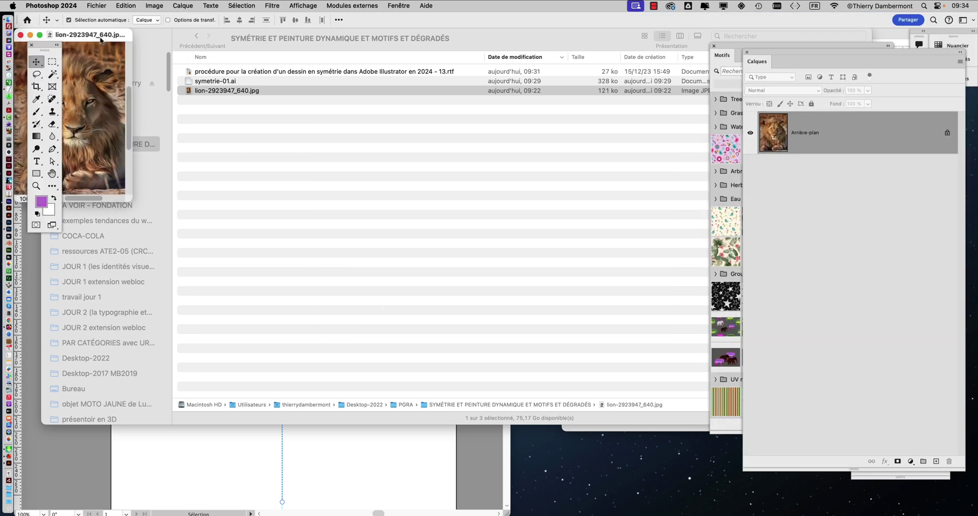
pyautogui.click(51, 5)
pyautogui.click(78, 109)
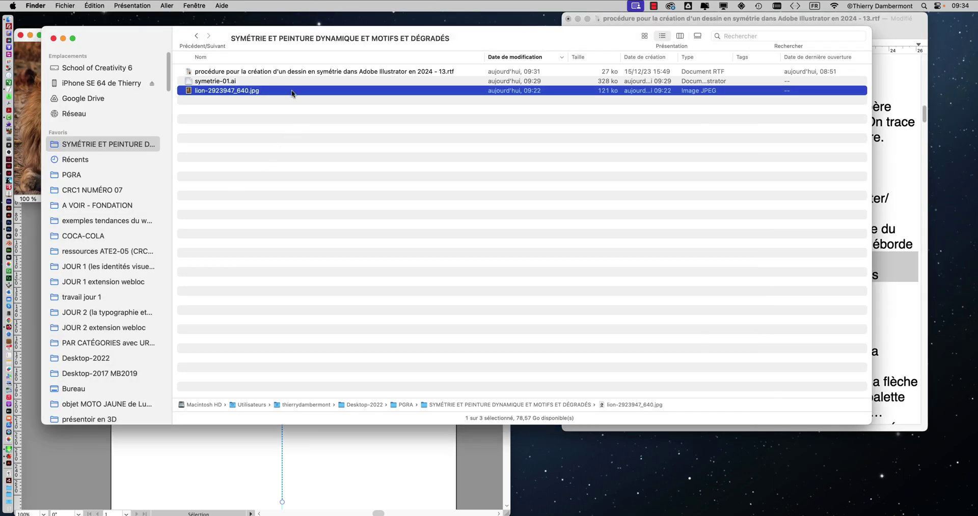
# Open lion-2923947_640.jpg in Preview to look at the lion photo, and close the image and the Finder folder
pyautogui.rightClick(292, 91)
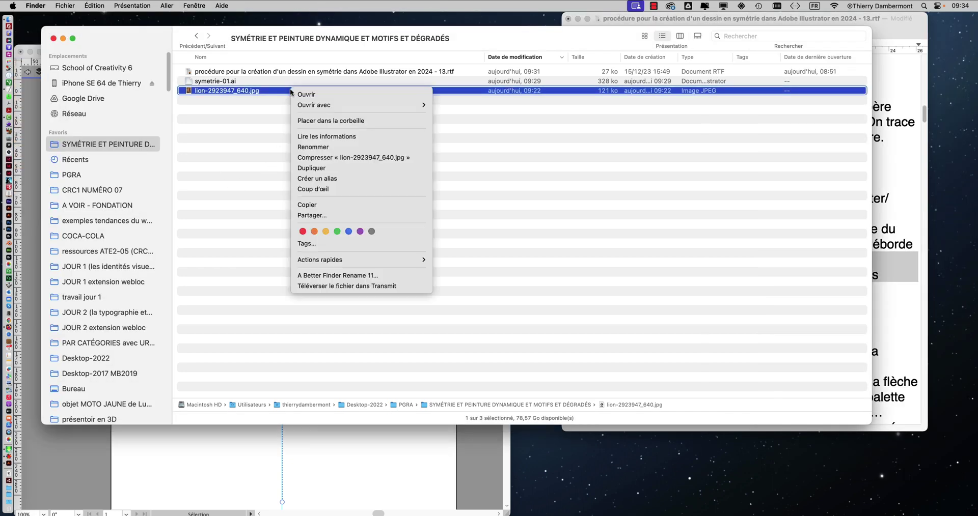
pyautogui.moveTo(328, 108)
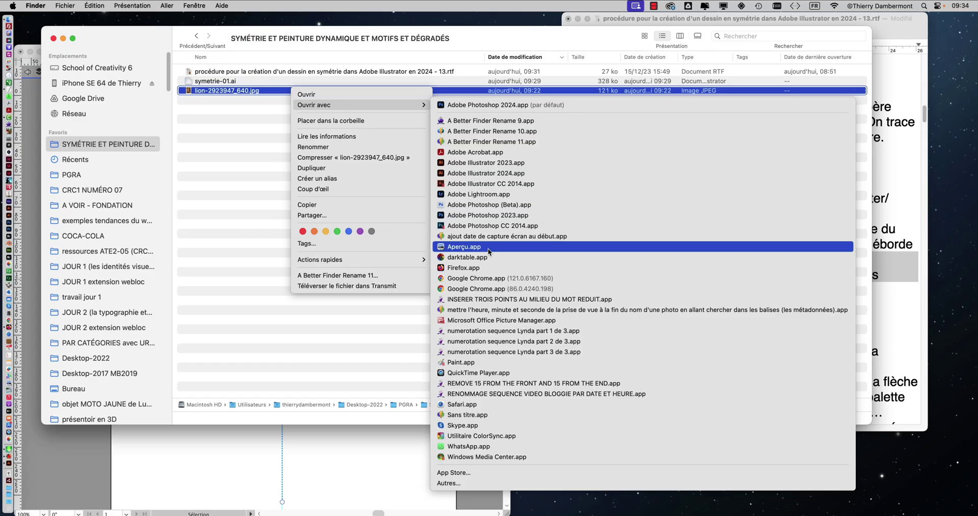
pyautogui.click(488, 249)
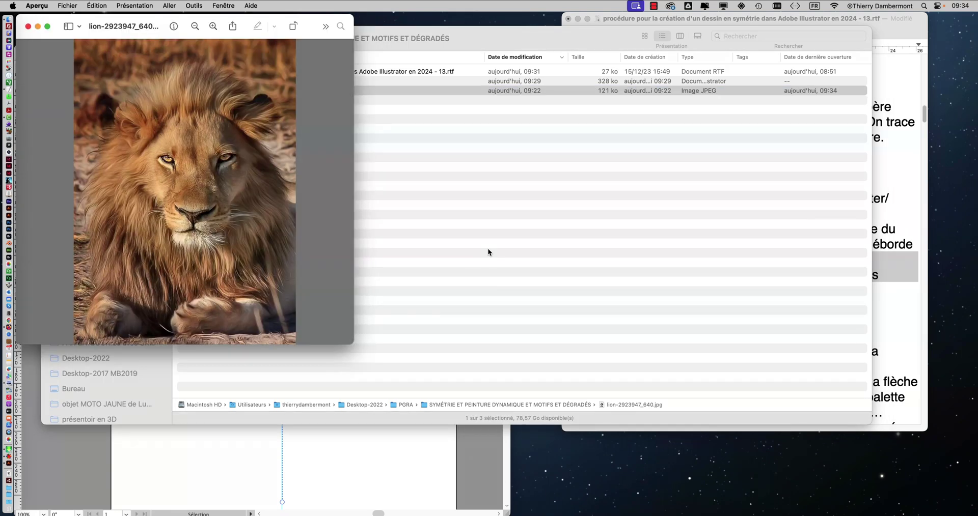
pyautogui.click(28, 26)
pyautogui.click(64, 38)
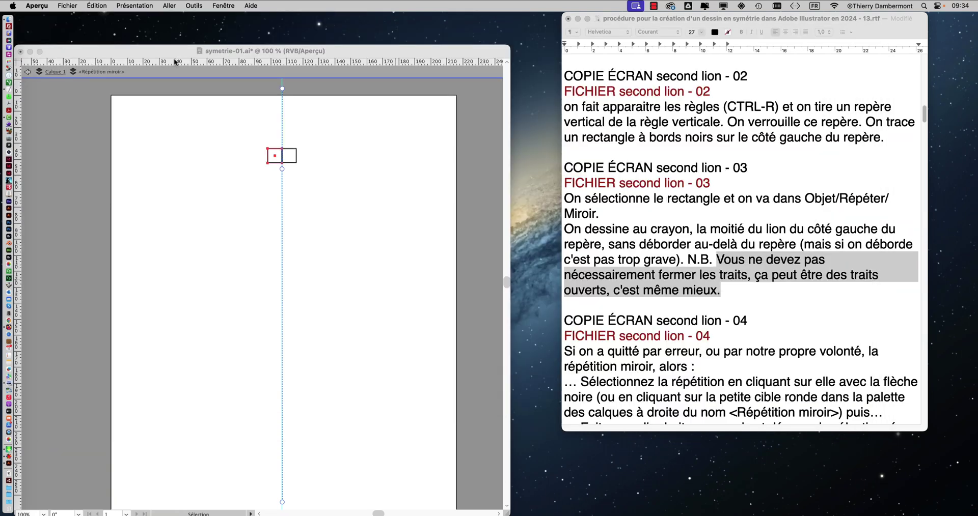
# Return to Illustrator, widen the document window again, and close the Swatches and Layers panels to clear the workspace
pyautogui.click(172, 55)
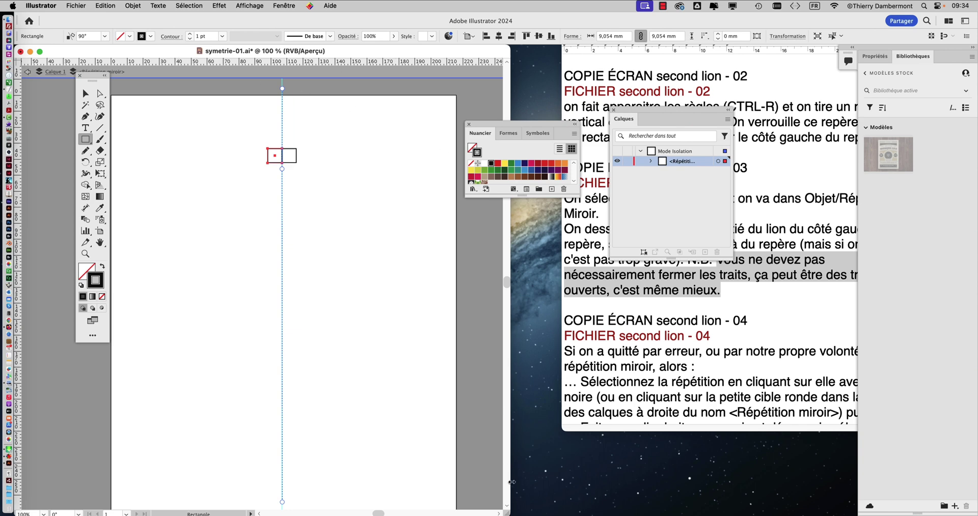
pyautogui.moveTo(507, 513); pyautogui.dragTo(861, 510)
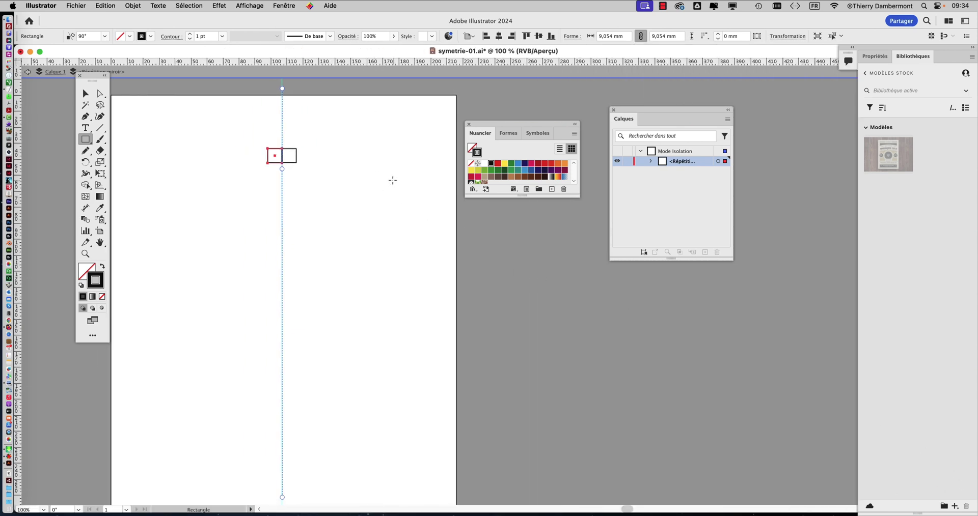
pyautogui.moveTo(402, 192); pyautogui.dragTo(338, 187)
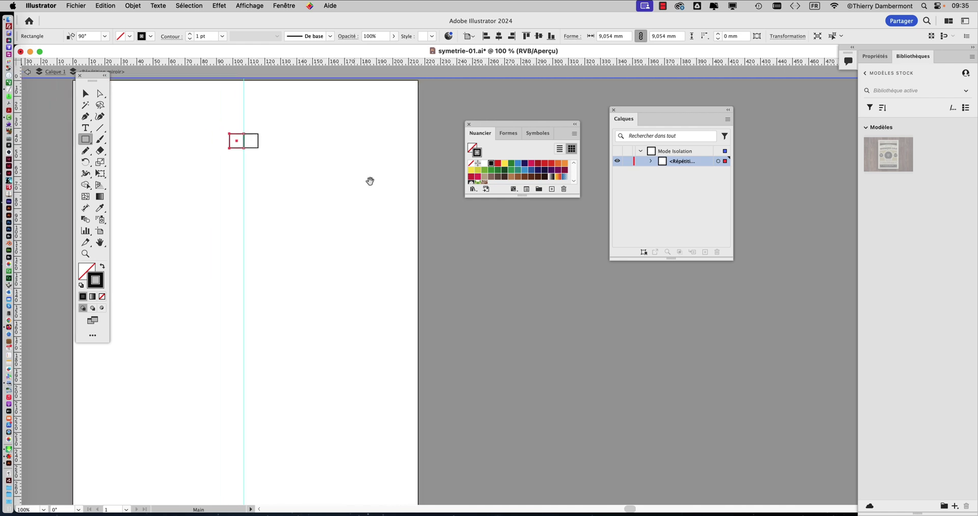
pyautogui.click(469, 124)
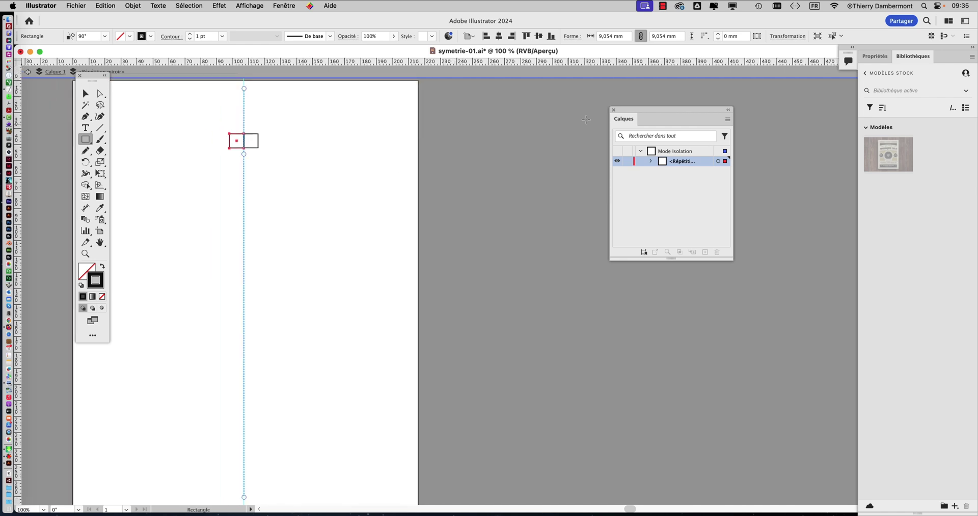
pyautogui.click(613, 110)
# Try to import lion-2923947_640.jpg with linking turned off while inside the mirror repeat
pyautogui.click(75, 5)
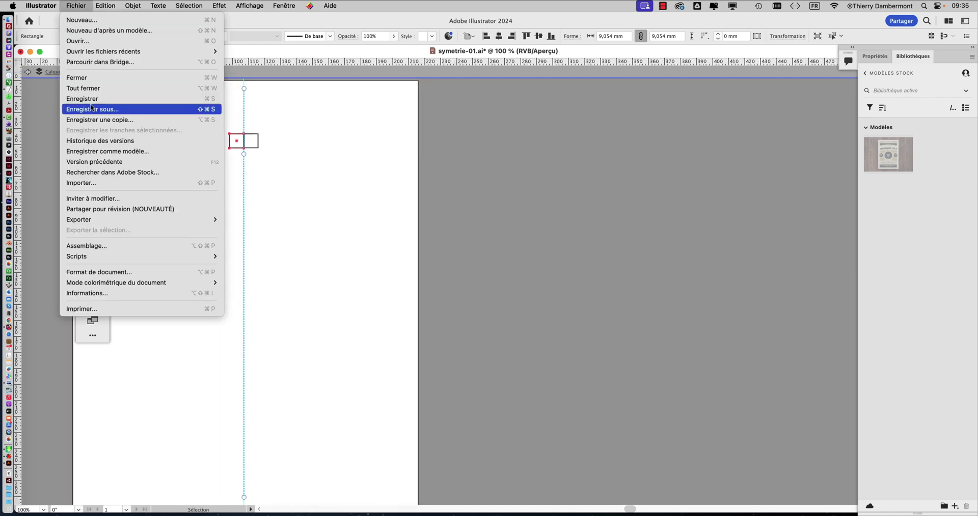
pyautogui.click(97, 184)
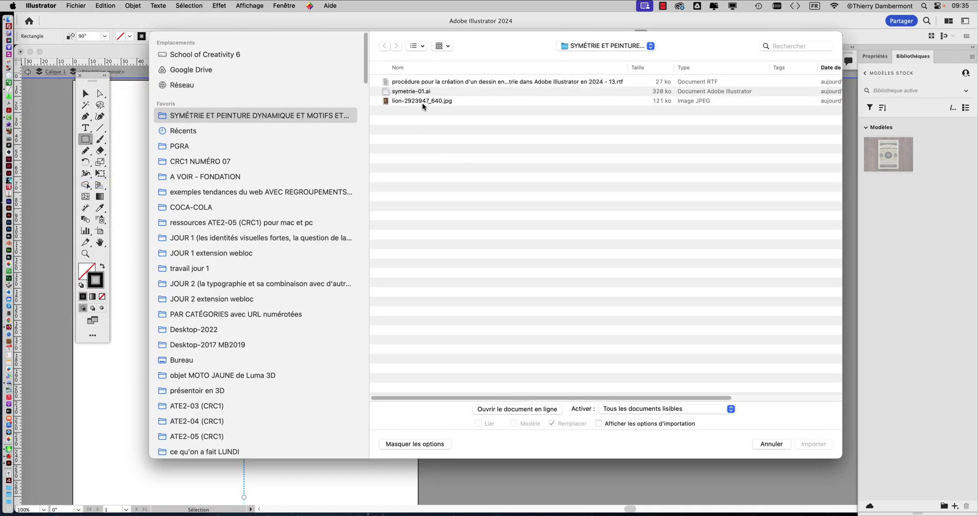
pyautogui.click(423, 100)
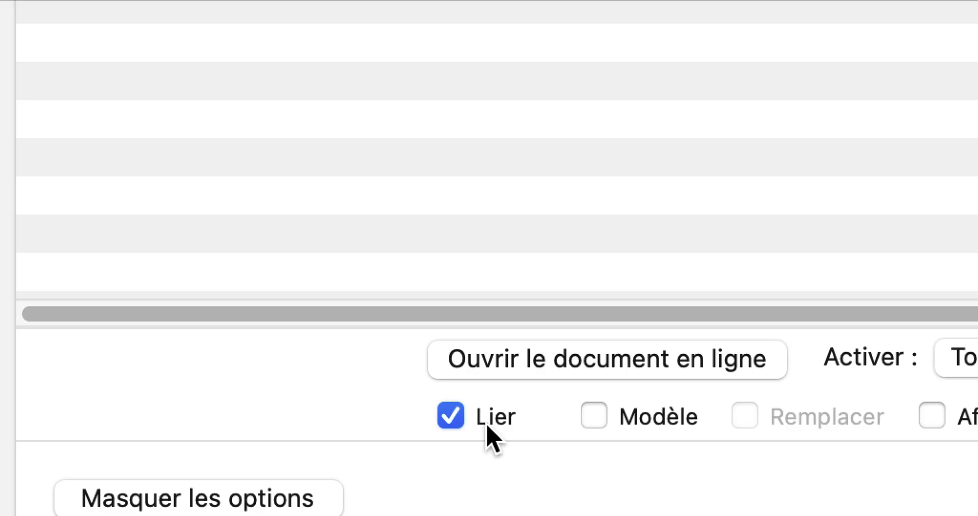
pyautogui.click(487, 427)
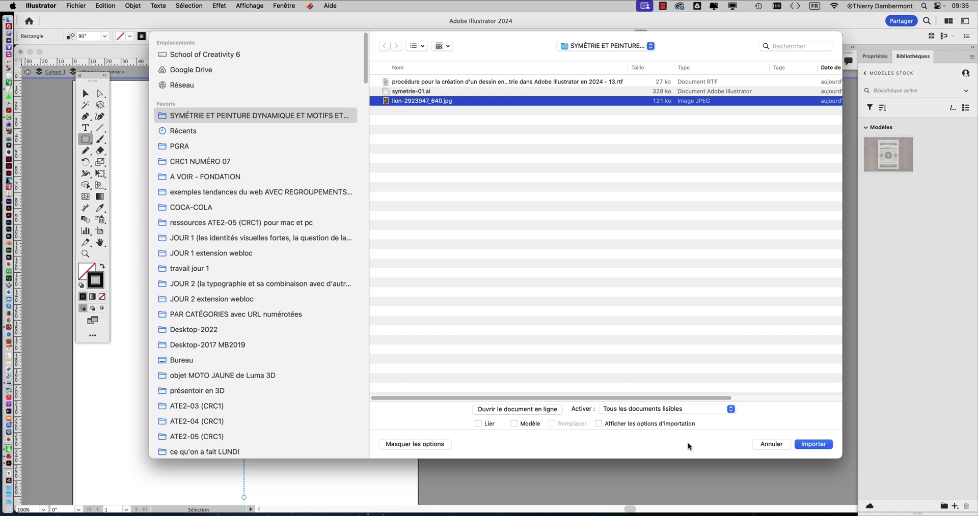
pyautogui.click(813, 444)
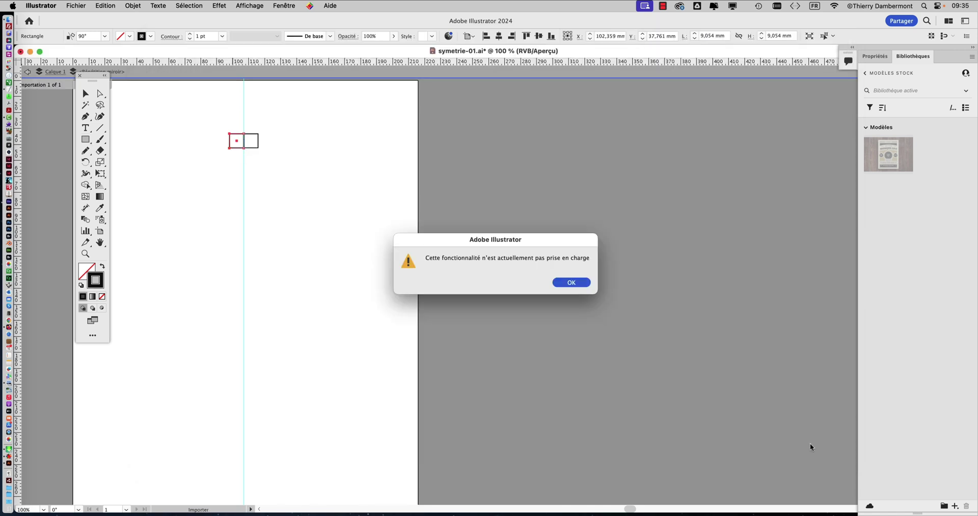
pyautogui.click(571, 284)
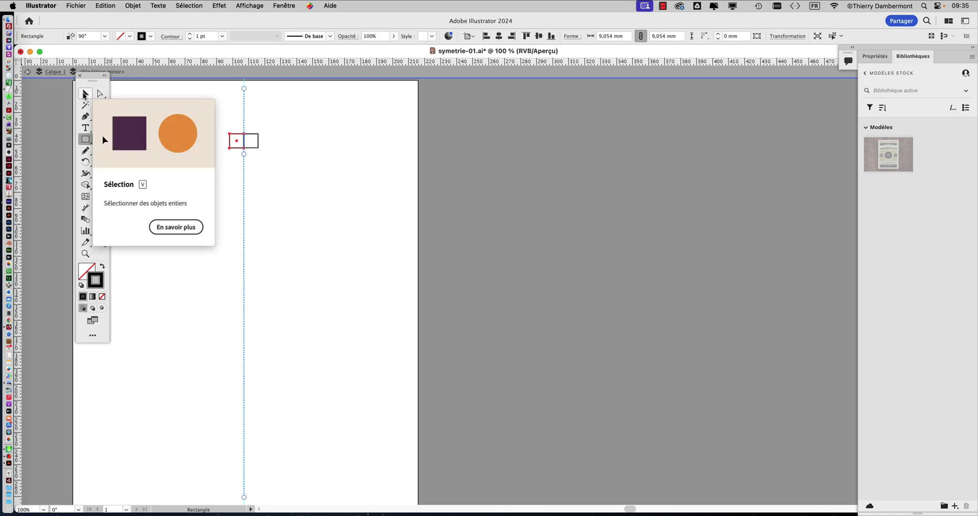
# Move the toolbox clear of the isolation bar and exit the mirror repeat and layer levels to leave isolation mode
pyautogui.moveTo(90, 79); pyautogui.dragTo(77, 120)
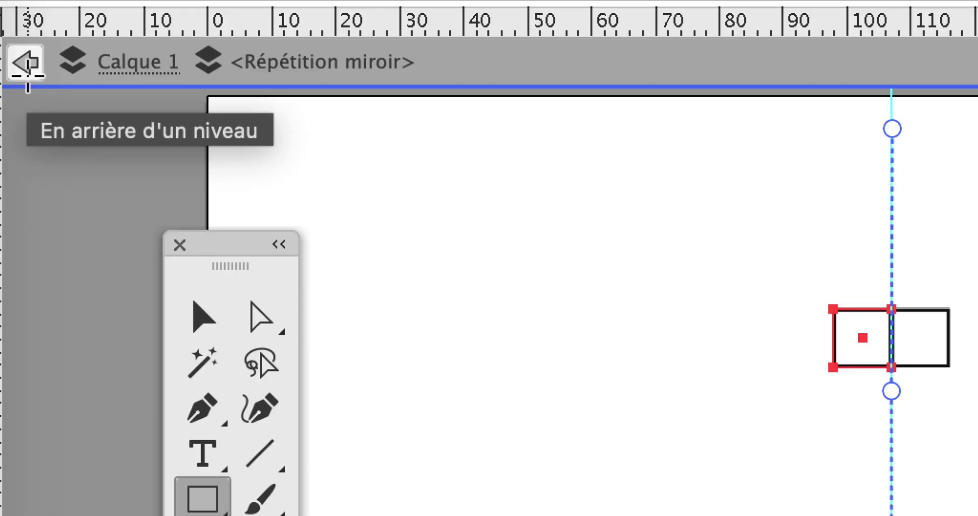
pyautogui.click(28, 71)
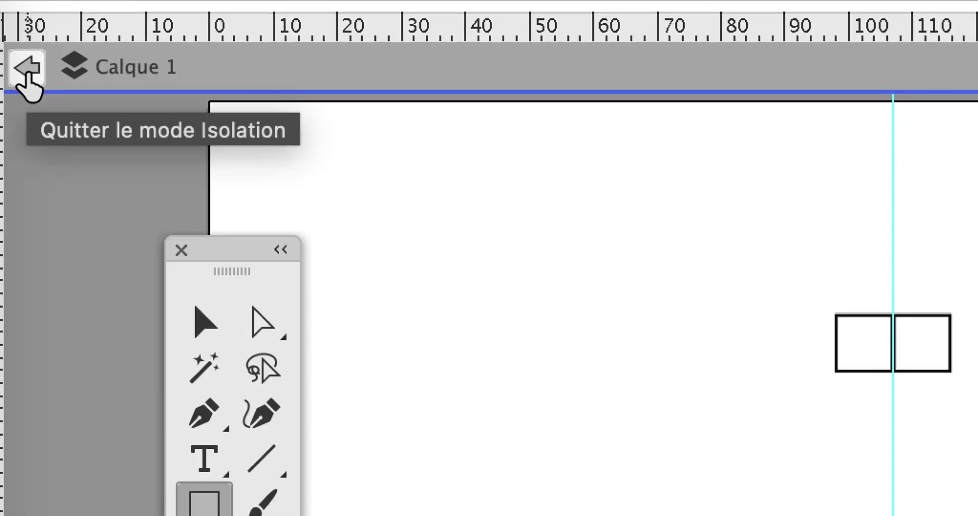
pyautogui.click(28, 71)
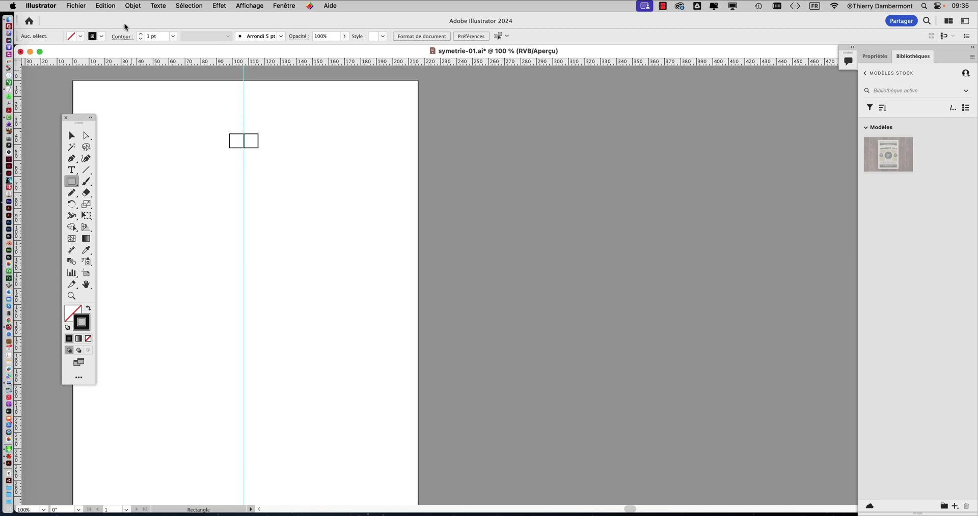
# Import lion-2923947_640.jpg as an embedded image about 140 × 193 mm beside the artboard's right edge
pyautogui.click(76, 6)
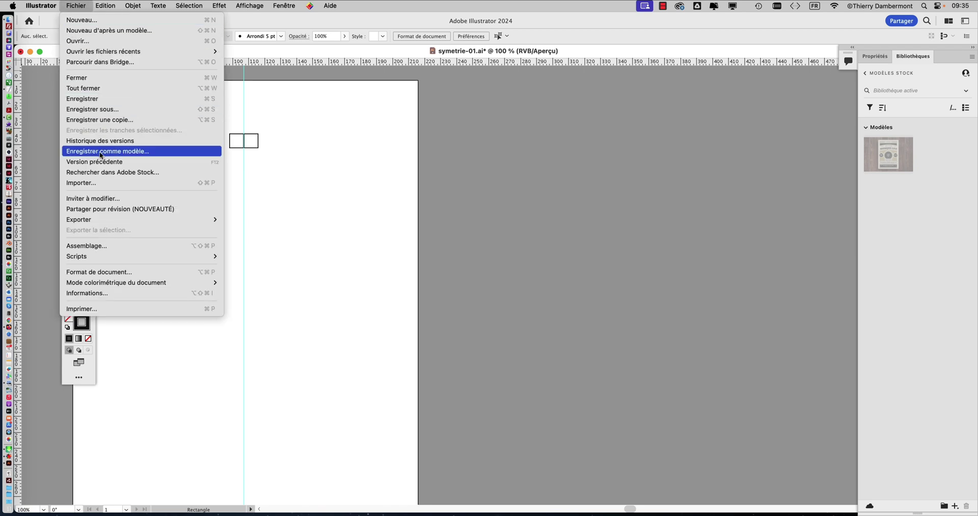
pyautogui.click(94, 183)
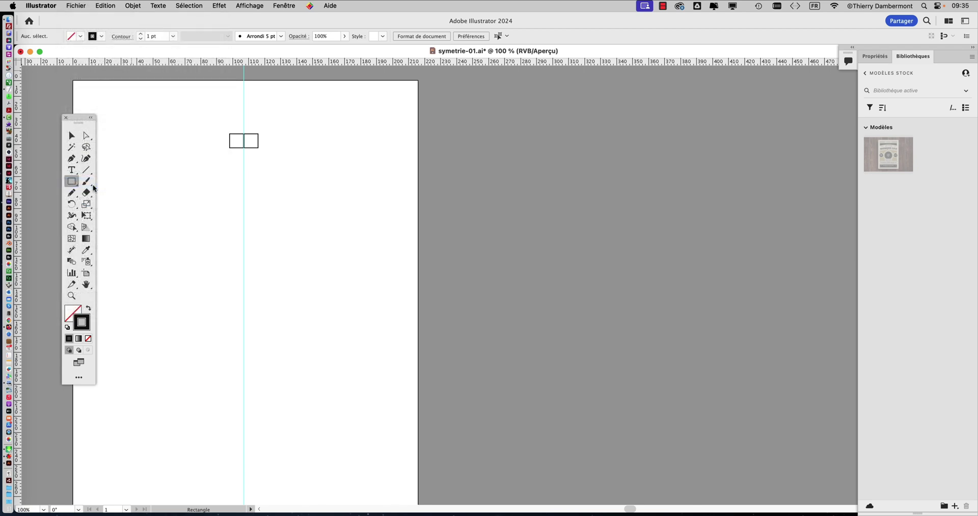
pyautogui.click(411, 101)
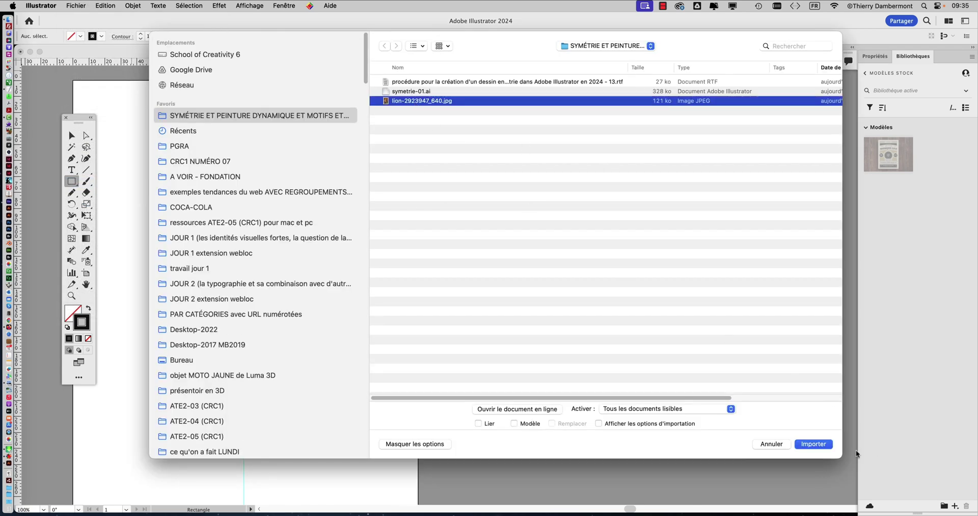
pyautogui.click(821, 445)
pyautogui.moveTo(453, 104); pyautogui.dragTo(794, 408)
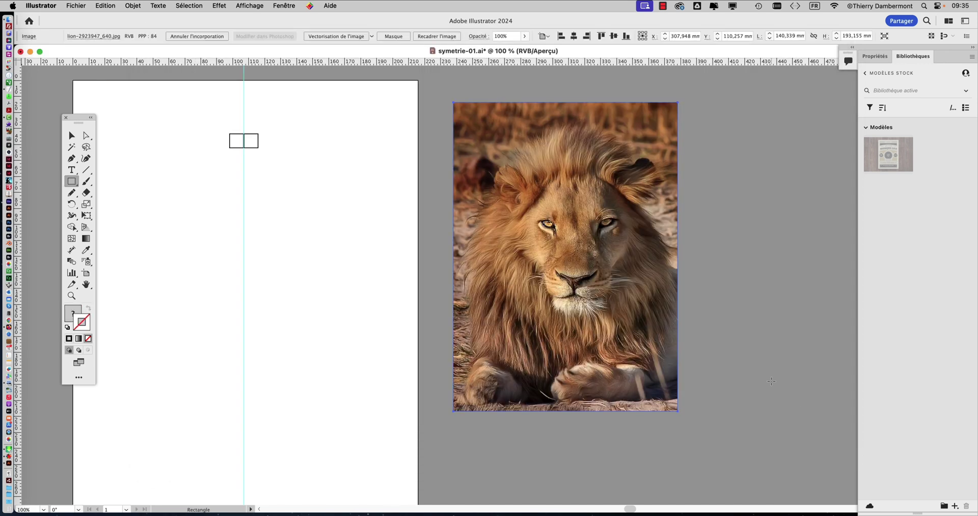
# Select the mirror repeat of two small squares and isolate it for editing
pyautogui.click(71, 135)
pyautogui.click(230, 138)
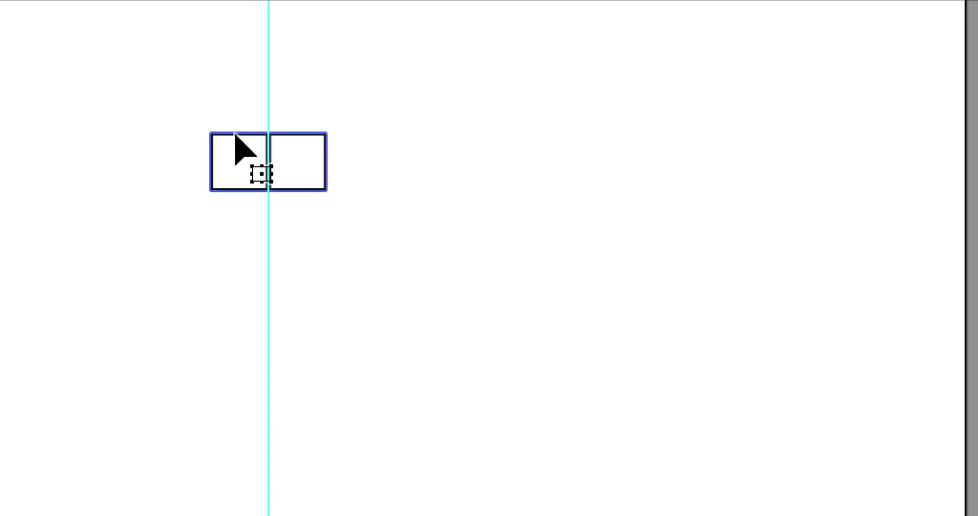
pyautogui.rightClick(234, 138)
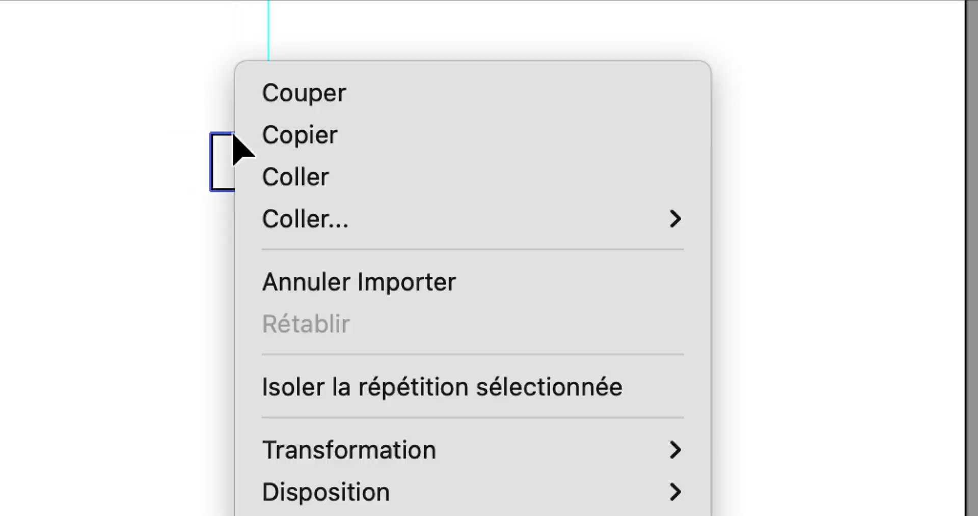
pyautogui.click(233, 135)
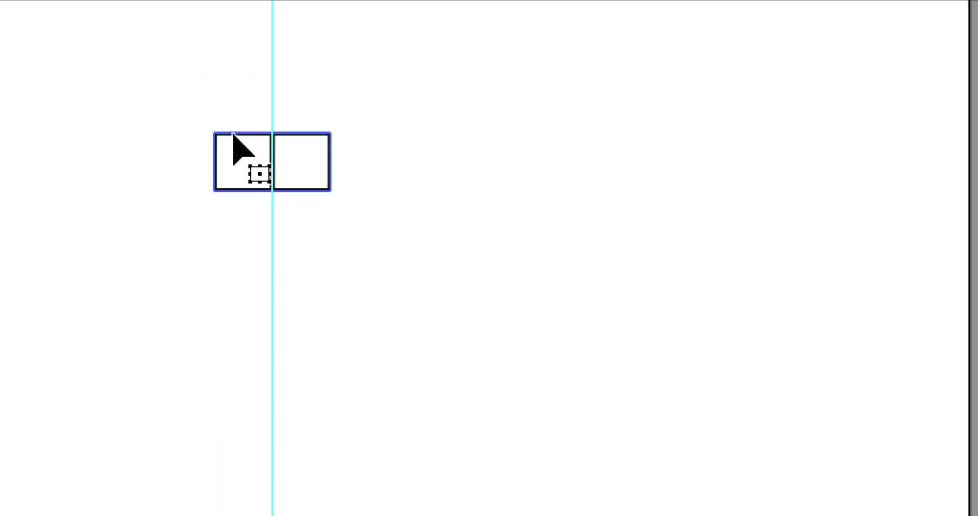
pyautogui.rightClick(232, 135)
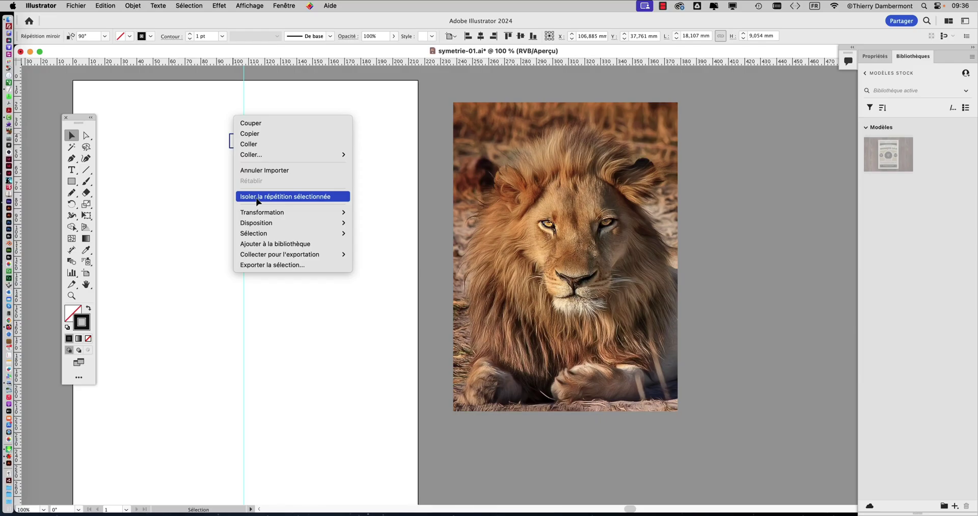
pyautogui.click(258, 197)
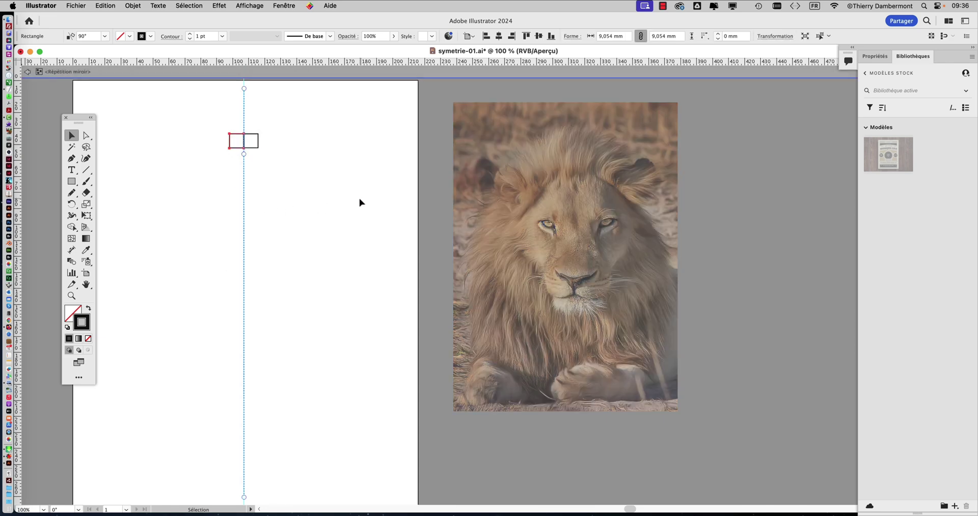
# Pencil a brow curve on the artboard's left half and redraw its upper part, giving a line about 19 × 16 mm
pyautogui.press('super')
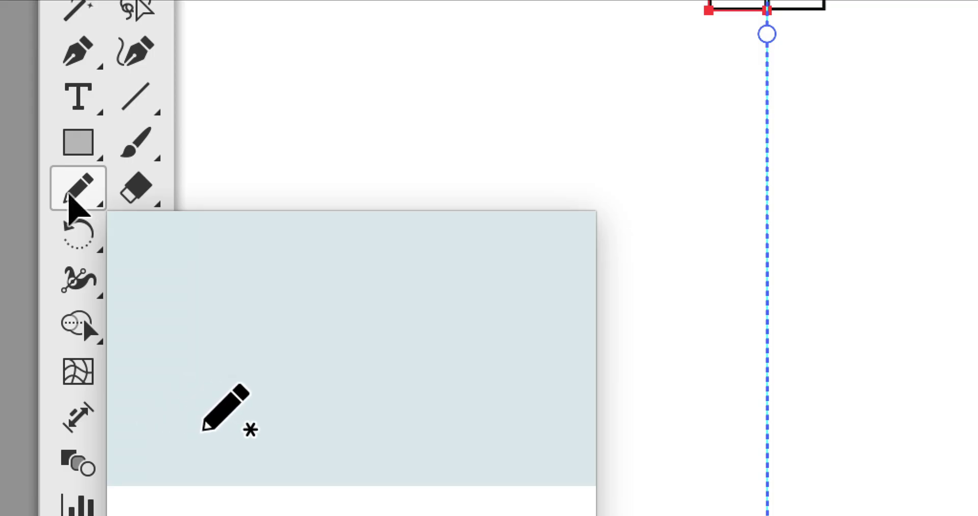
pyautogui.click(70, 196)
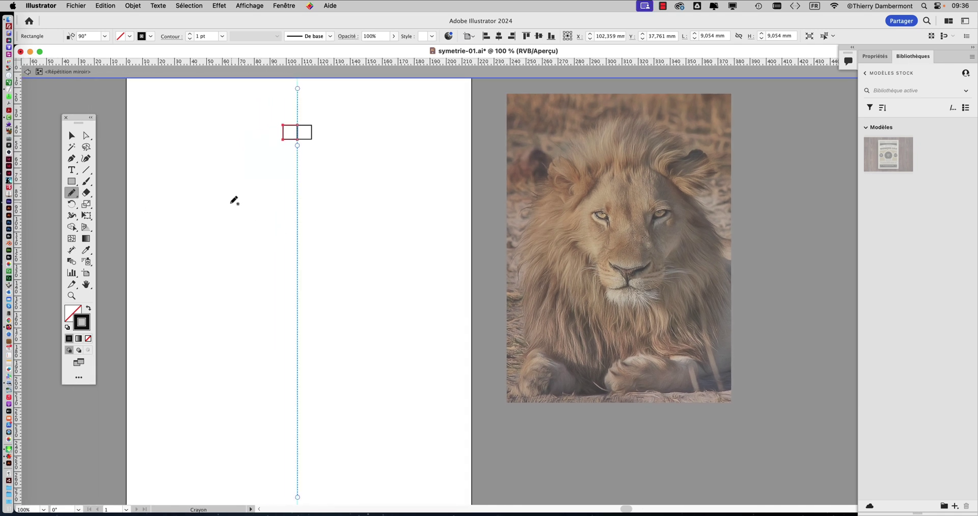
pyautogui.moveTo(206, 191); pyautogui.dragTo(235, 160)
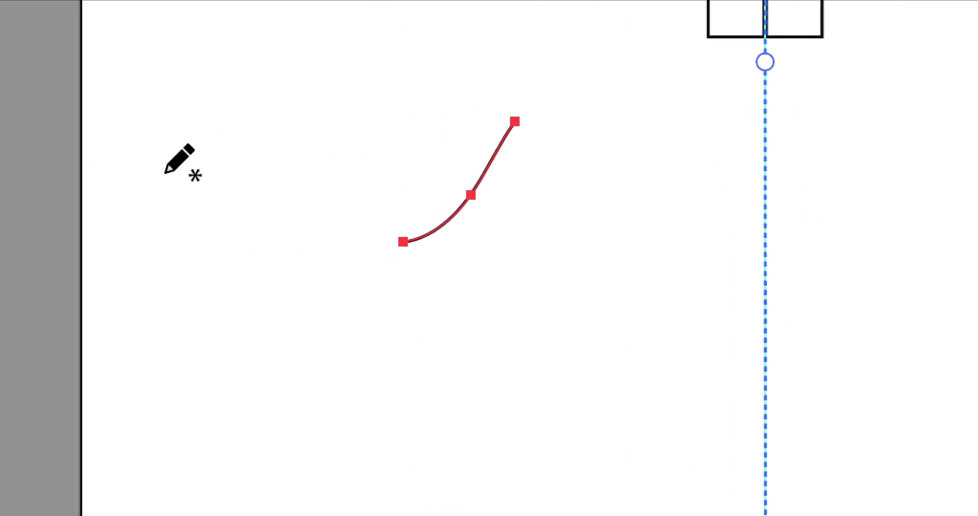
pyautogui.moveTo(471, 195); pyautogui.dragTo(528, 137)
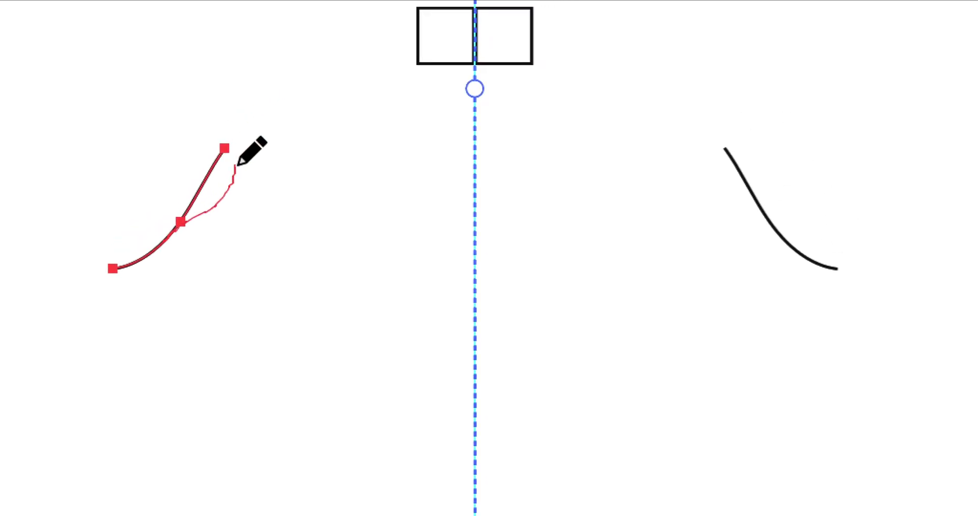
pyautogui.moveTo(237, 164); pyautogui.dragTo(236, 164)
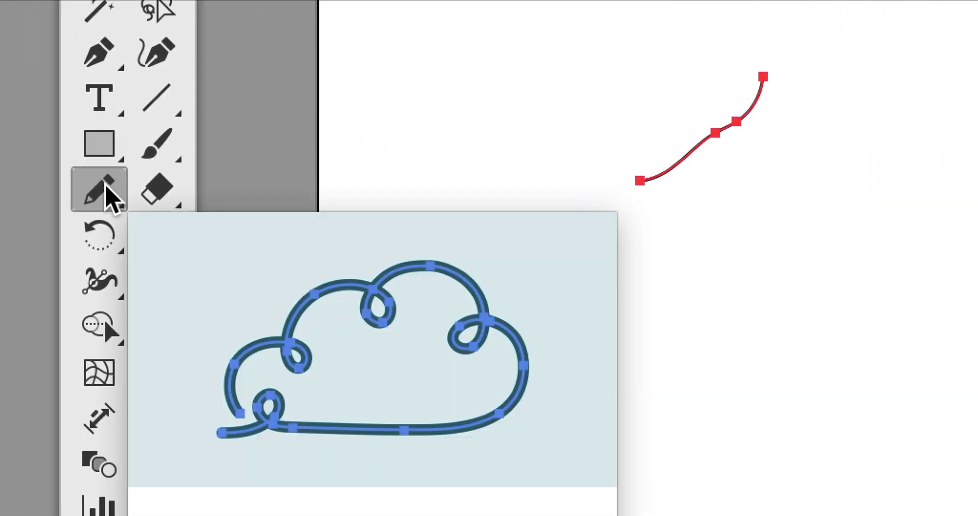
# Turn off Conserver la sélection in the Pencil tool's options
pyautogui.doubleClick(106, 187)
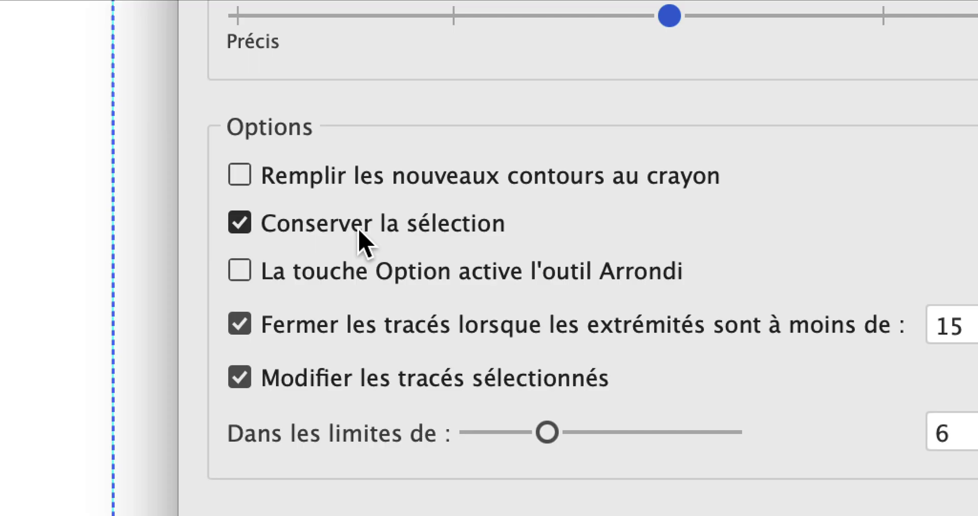
pyautogui.click(359, 232)
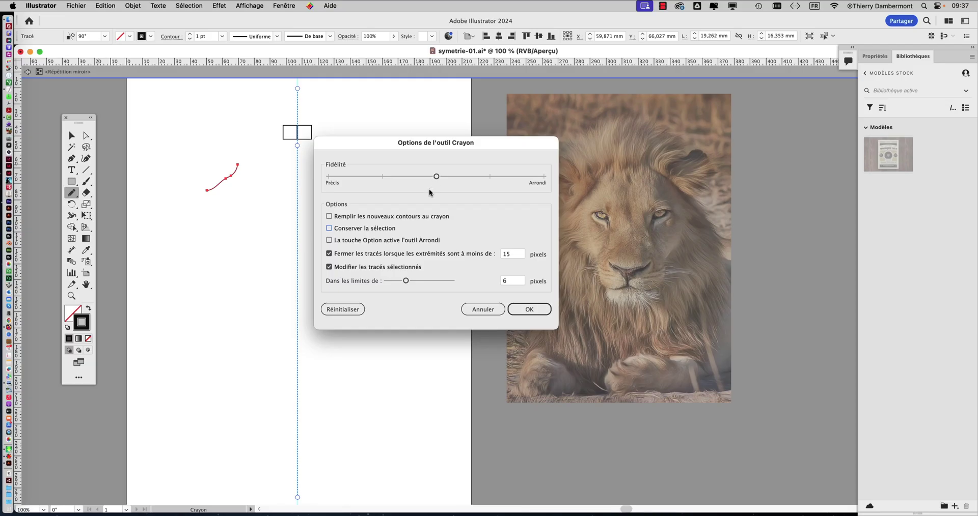
pyautogui.click(524, 307)
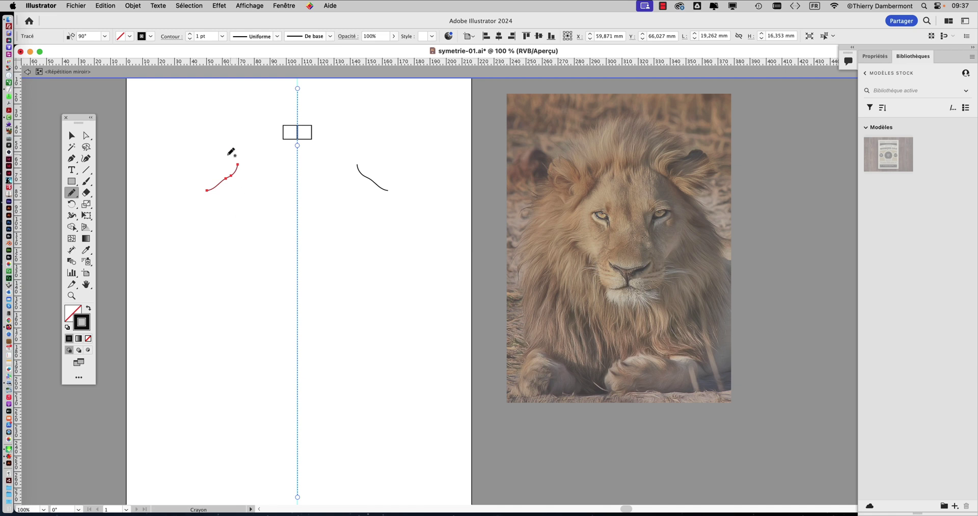
# Pencil the lion's left ear, forehead dashes, eye, side of the nose and lower muzzle curve beside the mirror axis
pyautogui.moveTo(206, 176)
pyautogui.mouseDown()
pyautogui.moveTo(185, 142)
pyautogui.moveTo(203, 130)
pyautogui.moveTo(223, 165)
pyautogui.moveTo(210, 172)
pyautogui.moveTo(199, 148)
pyautogui.moveTo(212, 162)
pyautogui.mouseUp()
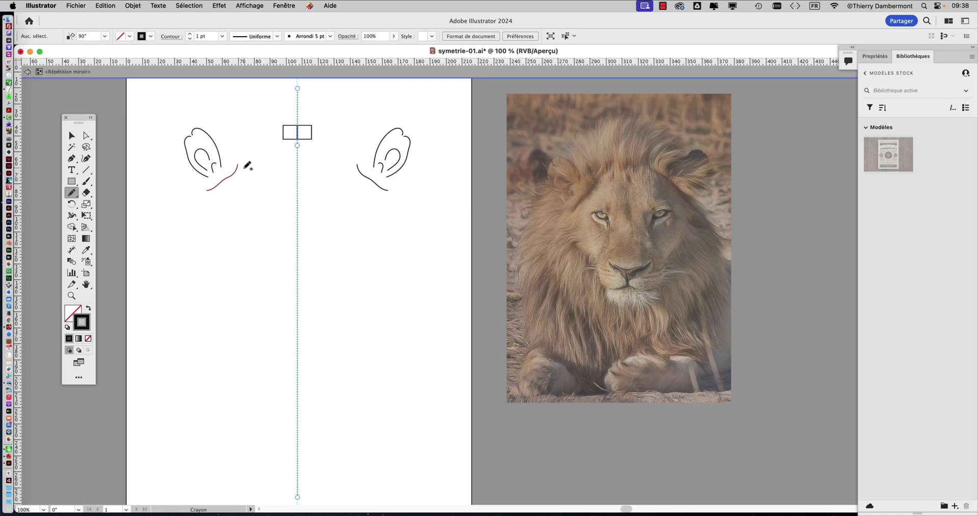
pyautogui.moveTo(242, 168); pyautogui.dragTo(281, 162)
pyautogui.moveTo(232, 197)
pyautogui.mouseDown()
pyautogui.moveTo(252, 211)
pyautogui.moveTo(230, 200)
pyautogui.mouseUp()
pyautogui.moveTo(258, 225)
pyautogui.mouseDown()
pyautogui.moveTo(241, 251)
pyautogui.moveTo(257, 219)
pyautogui.mouseUp()
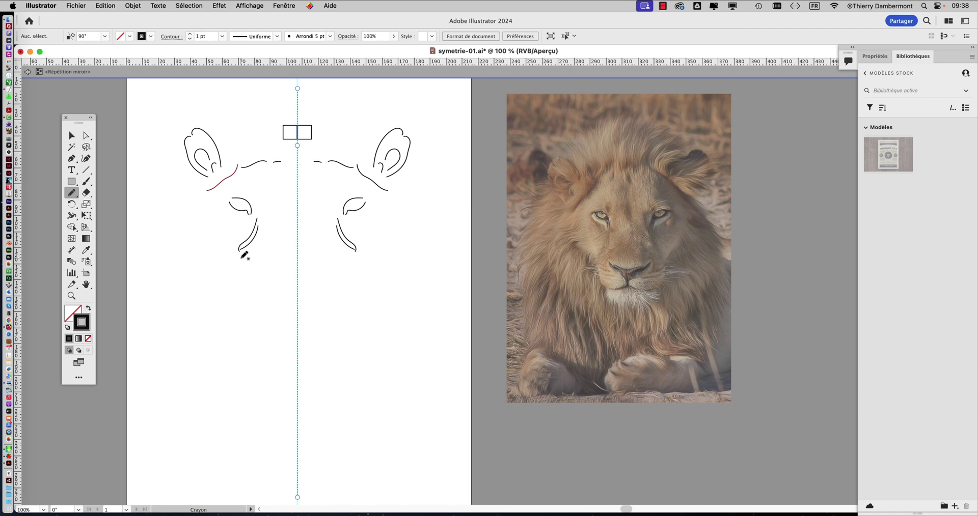
pyautogui.moveTo(242, 259)
pyautogui.mouseDown()
pyautogui.moveTo(247, 276)
pyautogui.moveTo(263, 278)
pyautogui.mouseUp()
# Shift all left-half pencil strokes about 10 mm toward the axis and 13 mm down, and delete the lower muzzle curve
pyautogui.click(74, 136)
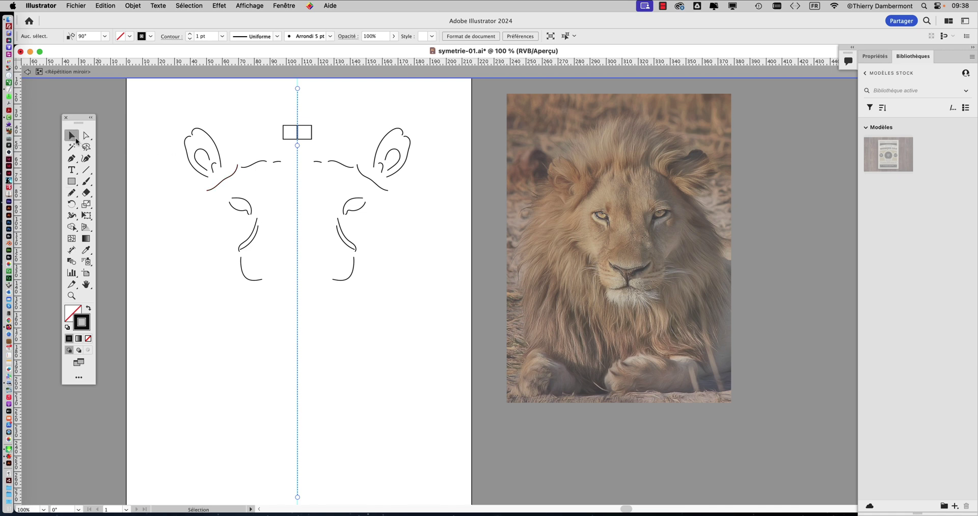
pyautogui.moveTo(181, 116)
pyautogui.mouseDown()
pyautogui.moveTo(282, 262)
pyautogui.moveTo(282, 297)
pyautogui.moveTo(266, 290)
pyautogui.mouseUp()
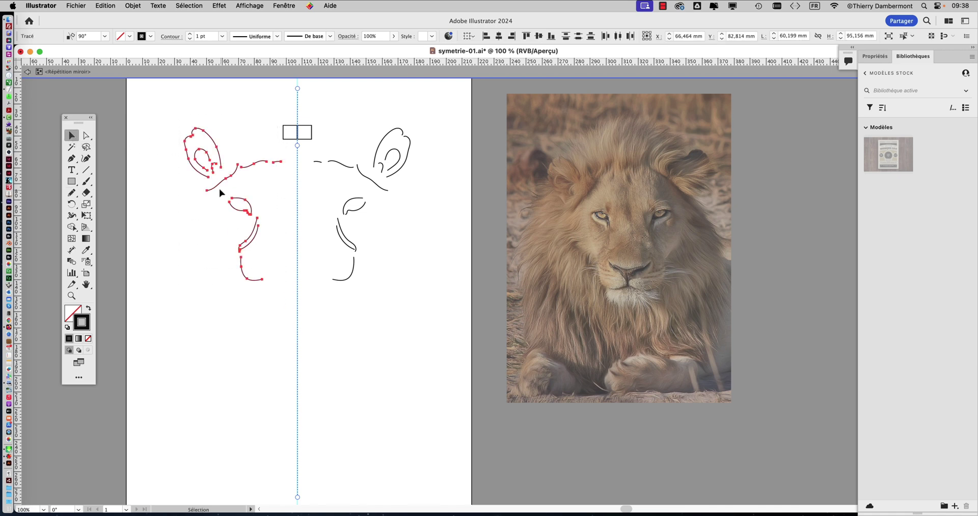
pyautogui.moveTo(218, 189); pyautogui.dragTo(236, 210)
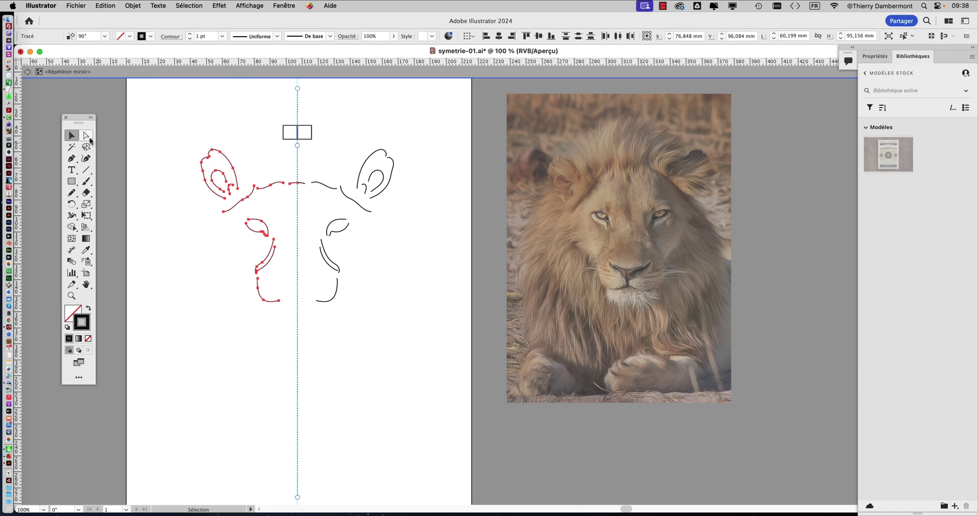
pyautogui.click(212, 225)
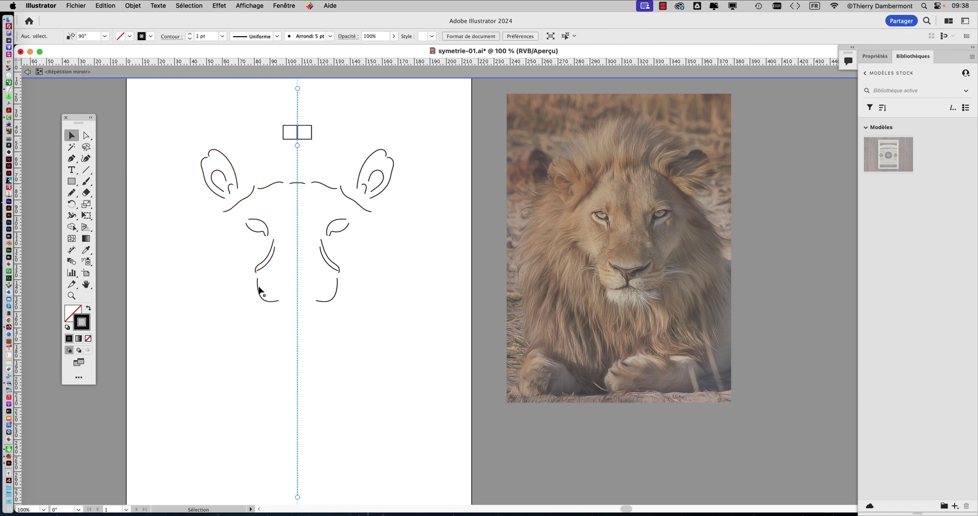
pyautogui.moveTo(260, 288); pyautogui.dragTo(256, 289)
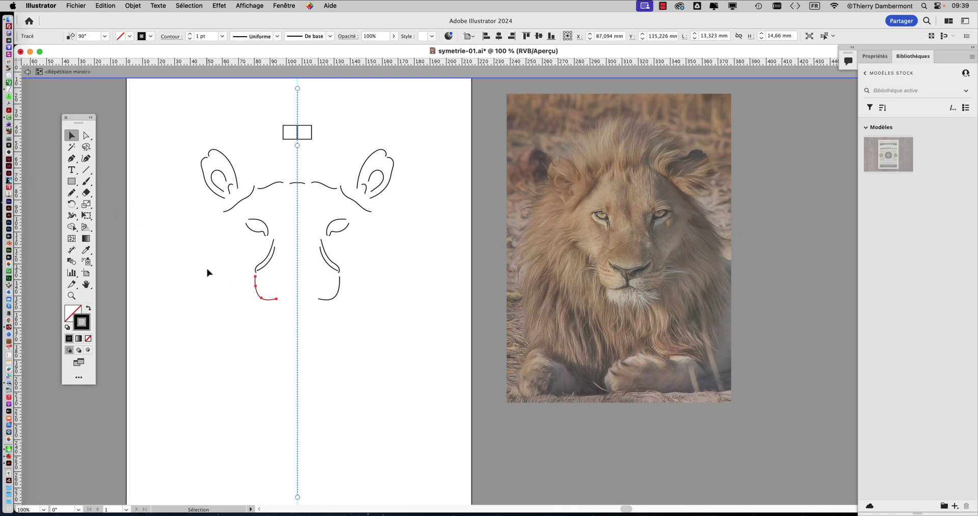
pyautogui.press('Delete')
# Pencil the left half of the nose, muzzle, mouth and chin, plus the cheek contour and the long inner mane line
pyautogui.click(76, 192)
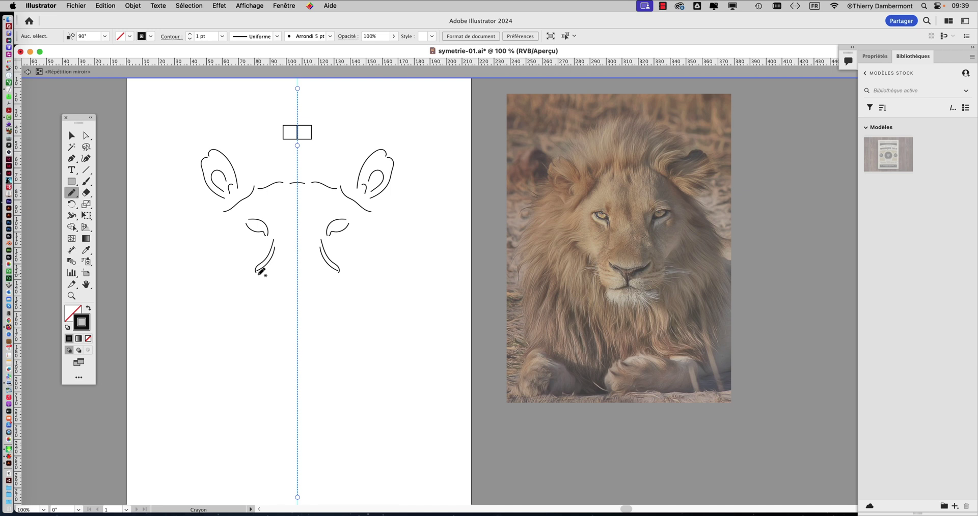
pyautogui.moveTo(270, 292); pyautogui.dragTo(298, 299)
pyautogui.moveTo(294, 295)
pyautogui.mouseDown()
pyautogui.moveTo(272, 271)
pyautogui.moveTo(297, 277)
pyautogui.mouseUp()
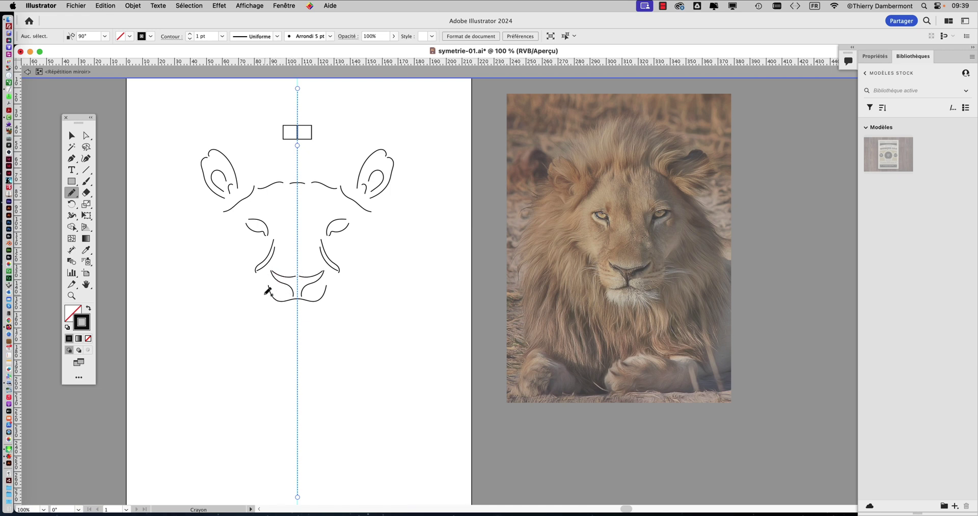
pyautogui.moveTo(257, 277)
pyautogui.mouseDown()
pyautogui.moveTo(256, 294)
pyautogui.moveTo(279, 311)
pyautogui.mouseUp()
pyautogui.moveTo(266, 312); pyautogui.dragTo(296, 328)
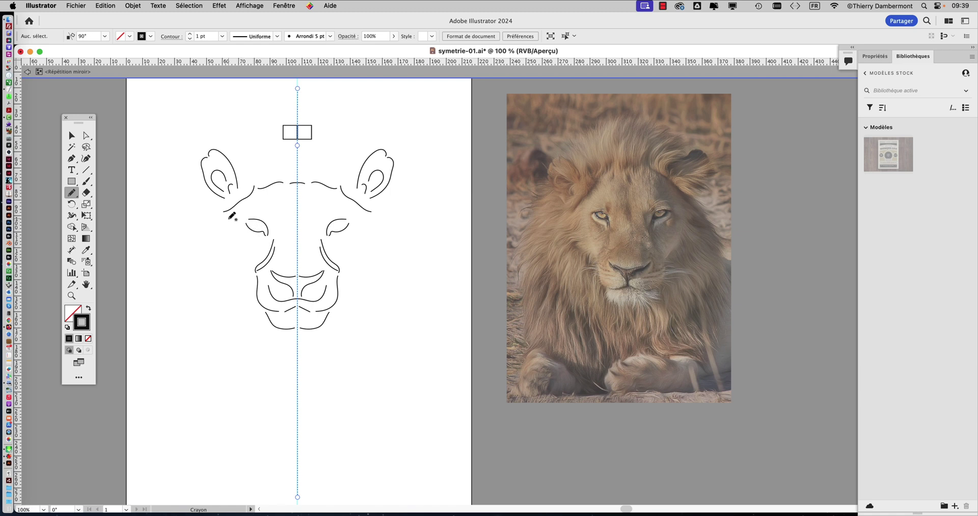
pyautogui.moveTo(226, 222)
pyautogui.mouseDown()
pyautogui.moveTo(213, 245)
pyautogui.moveTo(254, 280)
pyautogui.mouseUp()
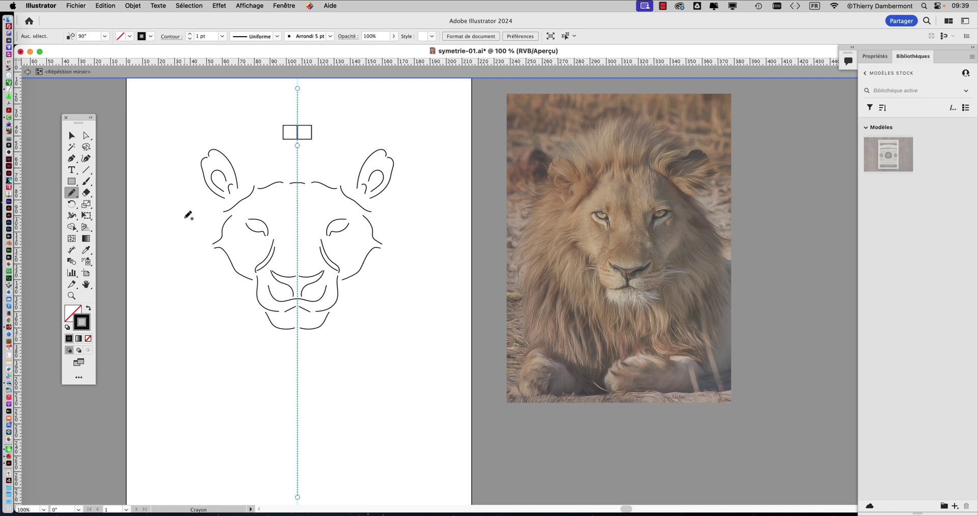
pyautogui.moveTo(208, 225)
pyautogui.mouseDown()
pyautogui.moveTo(194, 280)
pyautogui.moveTo(289, 418)
pyautogui.mouseUp()
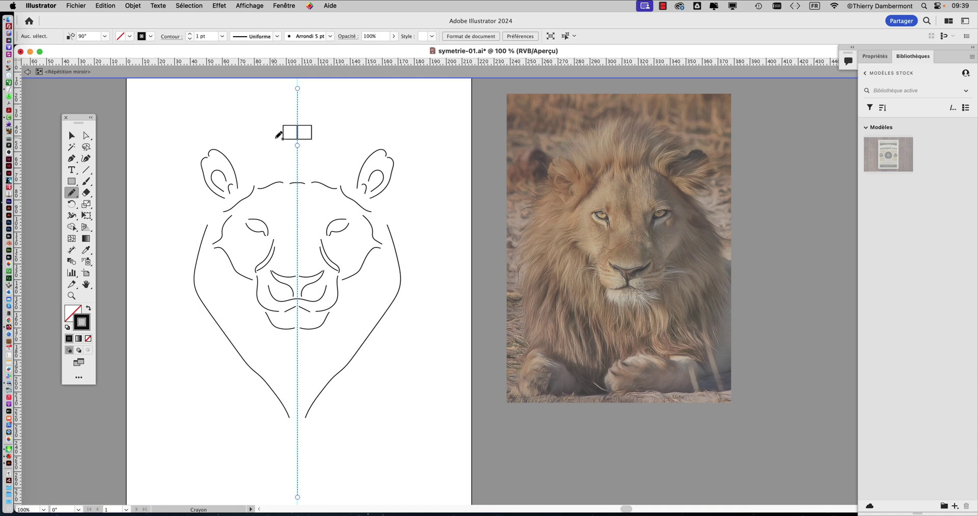
# Delete the small starter square above the lion's forehead from the mirror repeat
pyautogui.click(73, 137)
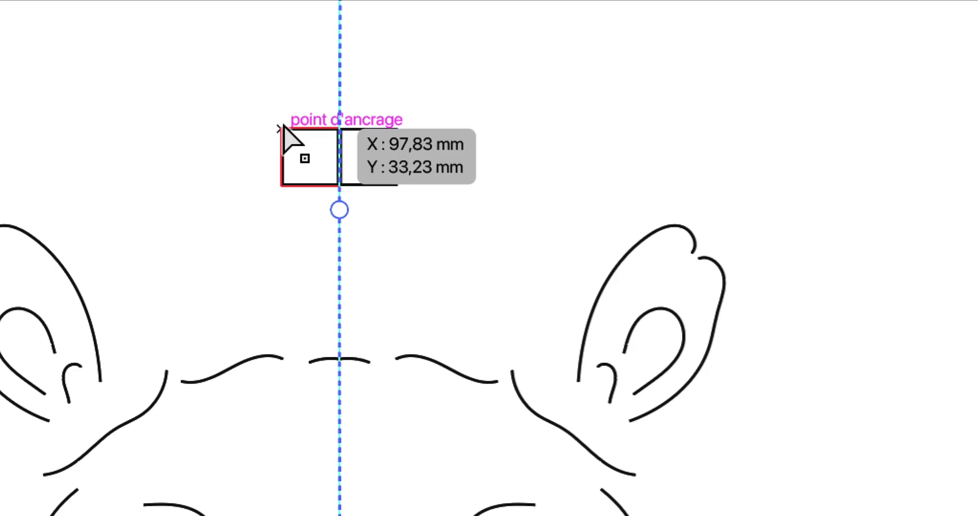
pyautogui.click(284, 126)
pyautogui.press('Delete')
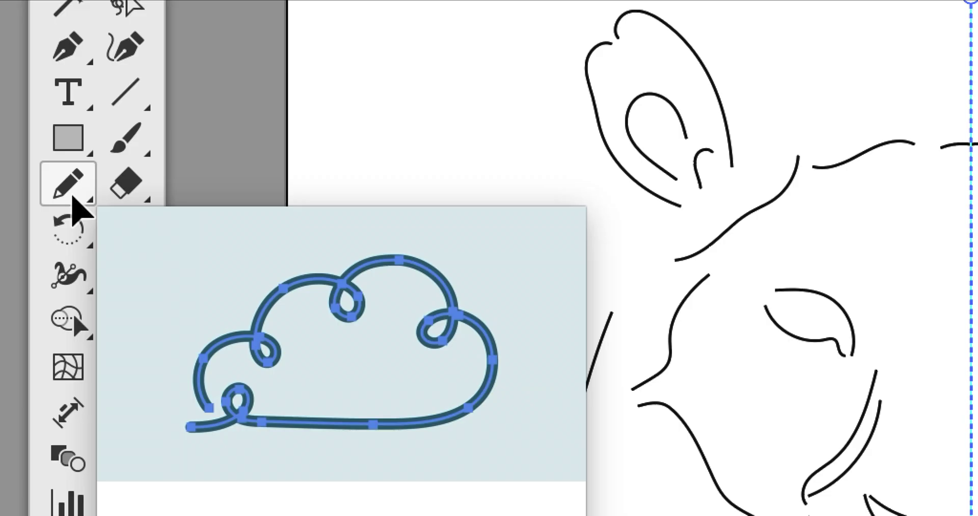
# Pencil the outer mane contour from the top of the head, past the ear and down to the axis below the chin
pyautogui.click(73, 198)
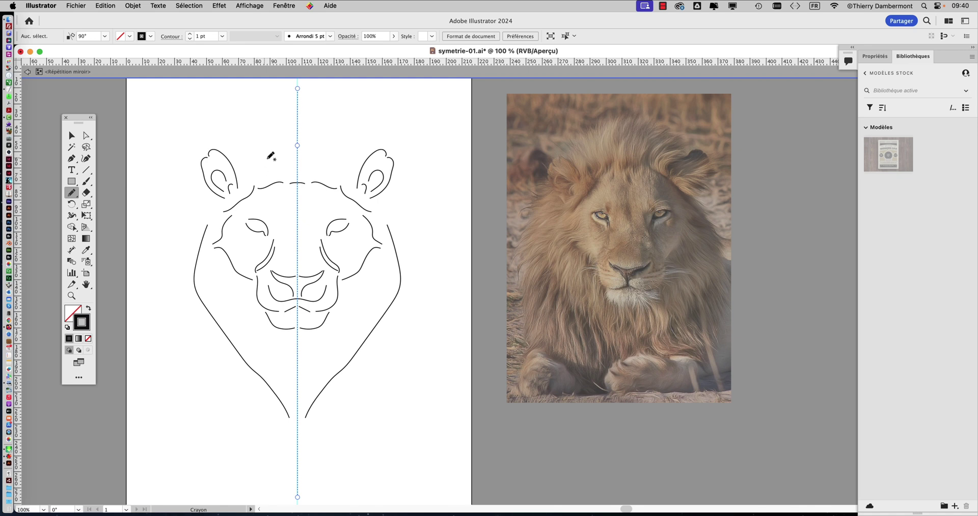
pyautogui.moveTo(292, 139); pyautogui.dragTo(222, 145)
pyautogui.moveTo(201, 182); pyautogui.dragTo(166, 315)
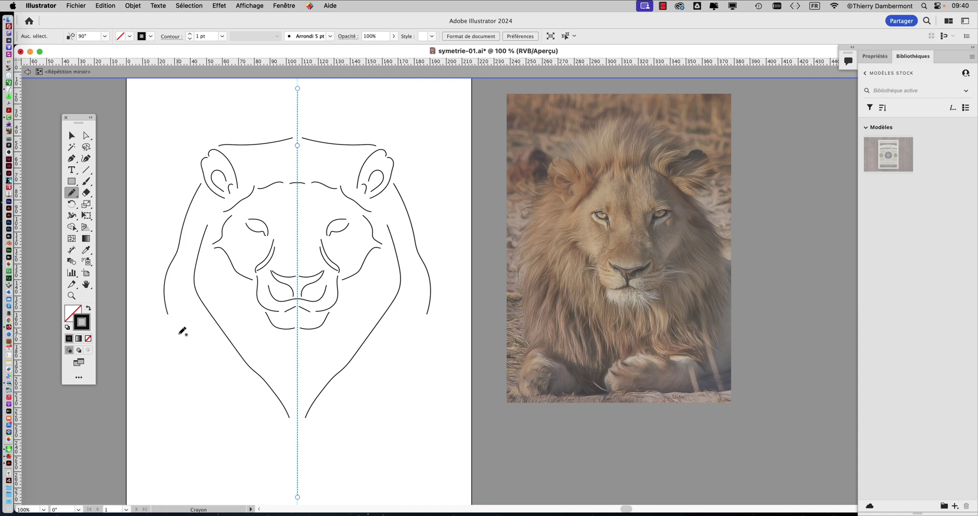
pyautogui.moveTo(174, 325)
pyautogui.mouseDown()
pyautogui.moveTo(220, 403)
pyautogui.moveTo(291, 451)
pyautogui.mouseUp()
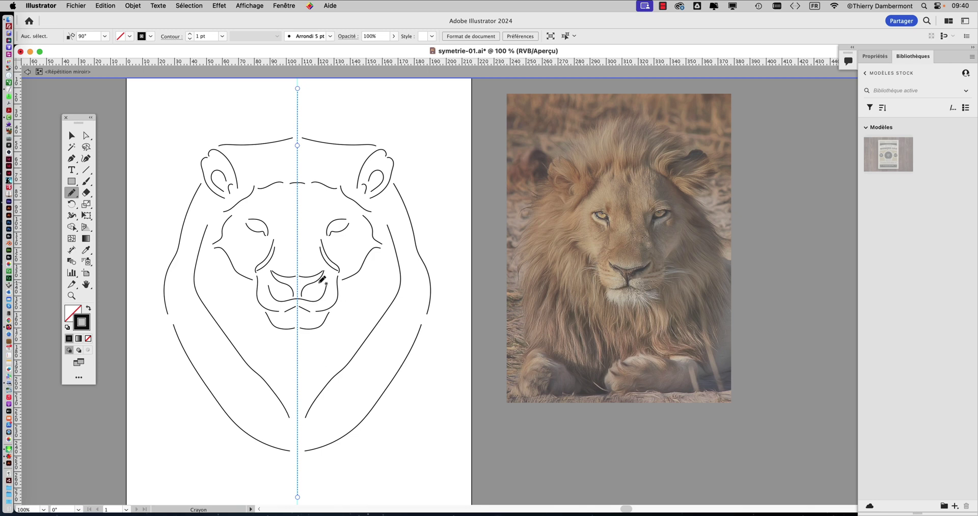
# Save the lion drawing under the new name symetrie-02.ai in Adobe Illustrator format
pyautogui.click(87, 6)
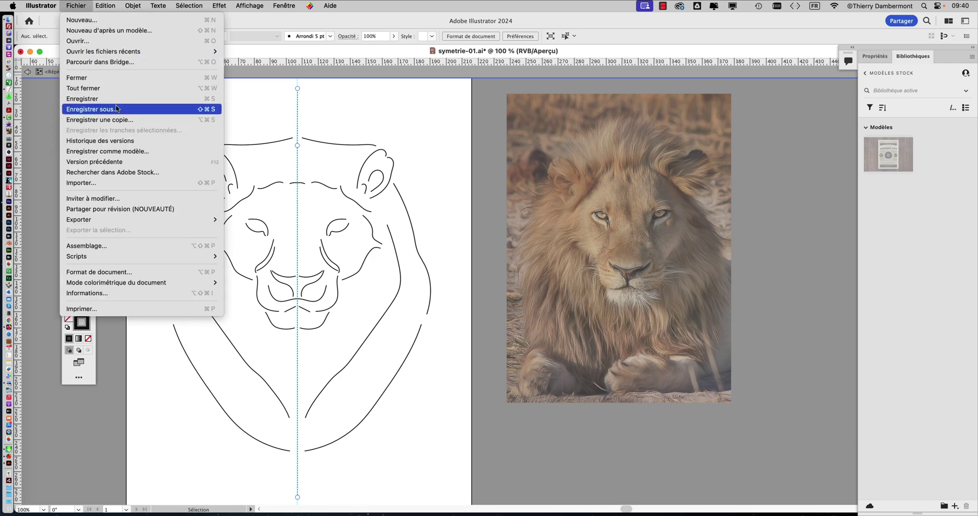
pyautogui.click(115, 105)
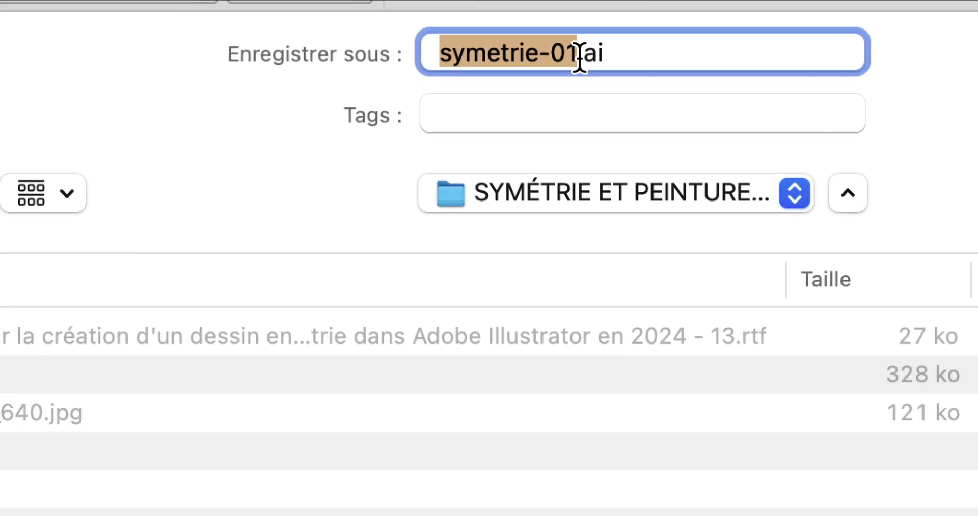
pyautogui.click(579, 57)
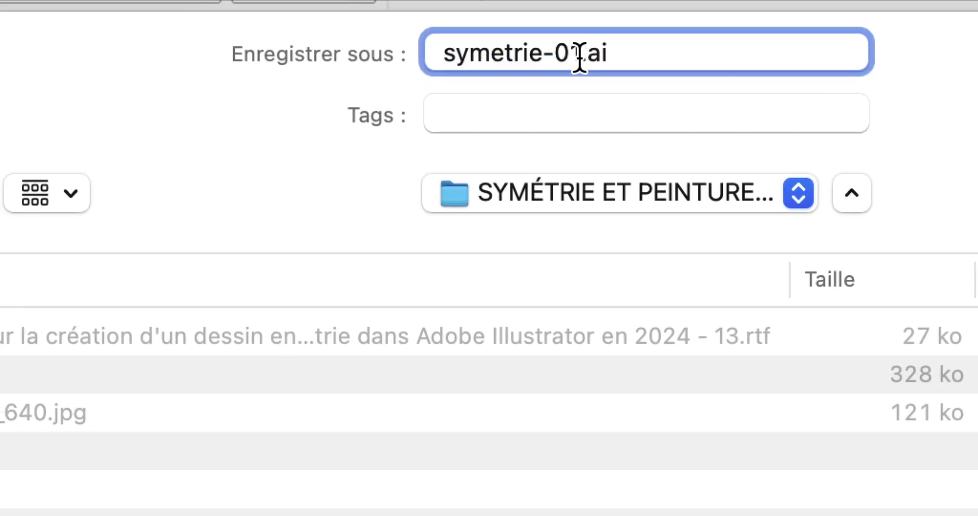
pyautogui.moveTo(579, 57); pyautogui.dragTo(567, 71)
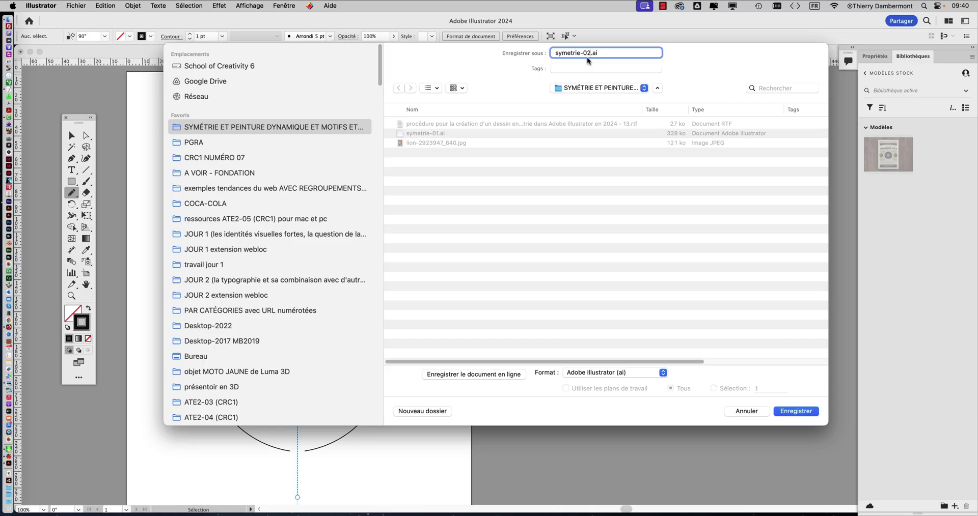
pyautogui.click(811, 414)
pyautogui.click(741, 383)
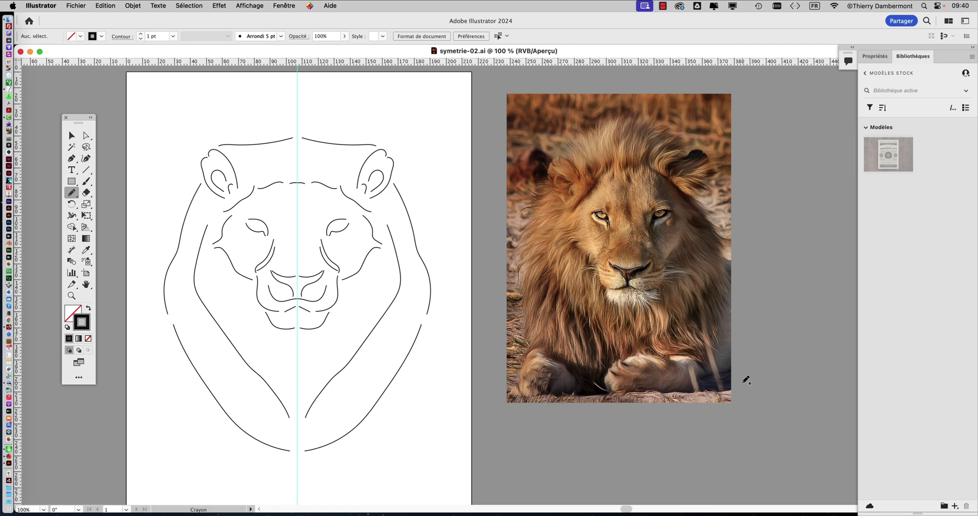
pyautogui.press('super')
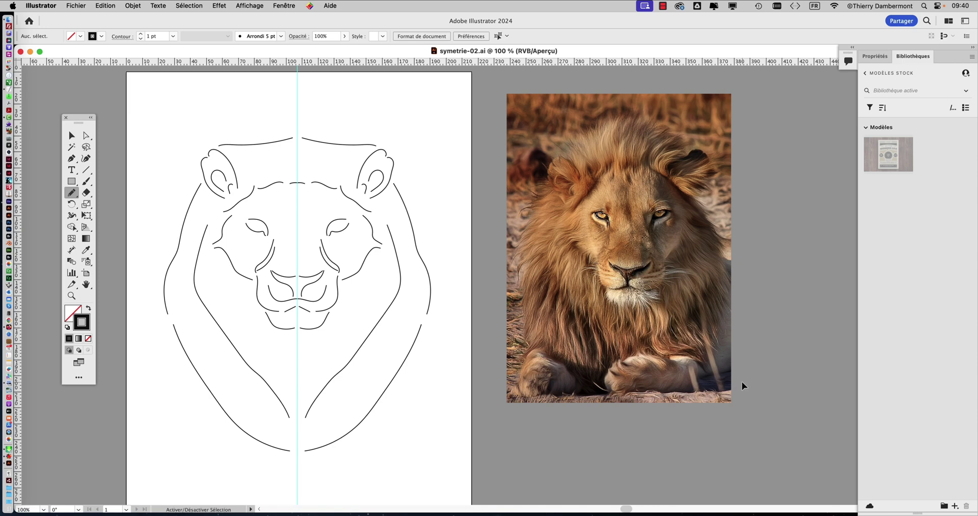